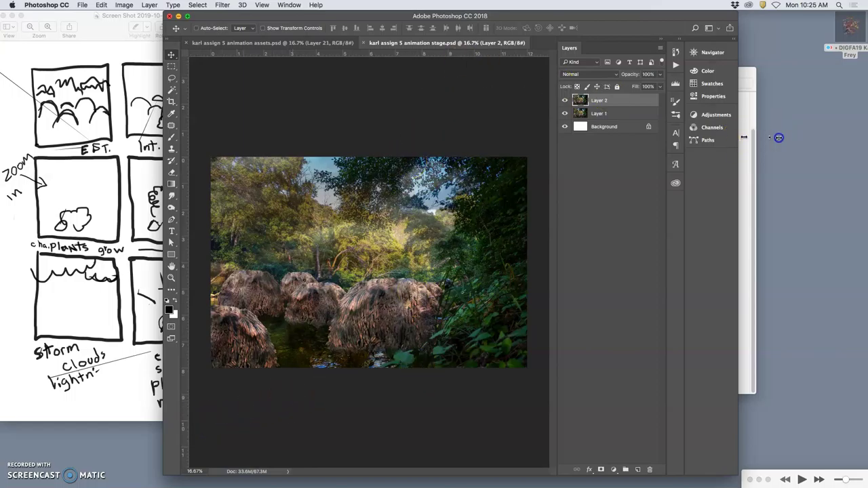
# Step: Widen the window and toggle Layer 2's visibility repeatedly in the stage document to compare it with Layer 1
pyautogui.moveTo(744, 138); pyautogui.dragTo(825, 140)
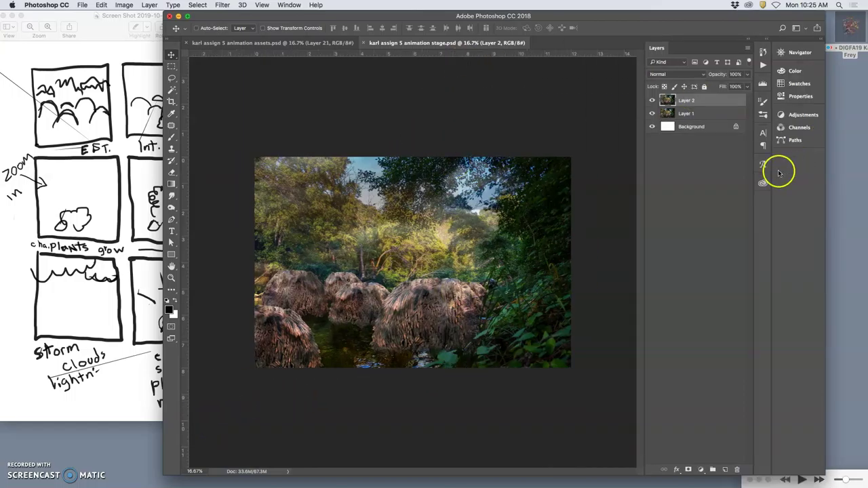
pyautogui.click(652, 101)
pyautogui.click(653, 103)
pyautogui.click(653, 103)
pyautogui.click(653, 102)
pyautogui.click(654, 102)
pyautogui.click(654, 102)
pyautogui.click(653, 102)
pyautogui.click(654, 102)
pyautogui.click(653, 103)
pyautogui.click(653, 102)
pyautogui.click(653, 102)
pyautogui.click(653, 102)
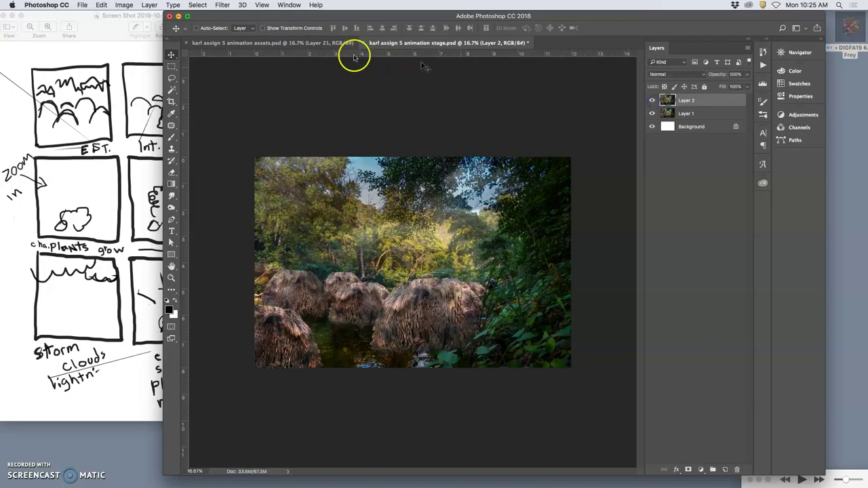
# Step: Delete the flattened Layer 21 at the top of the layer stack in the animation assets document
pyautogui.click(323, 43)
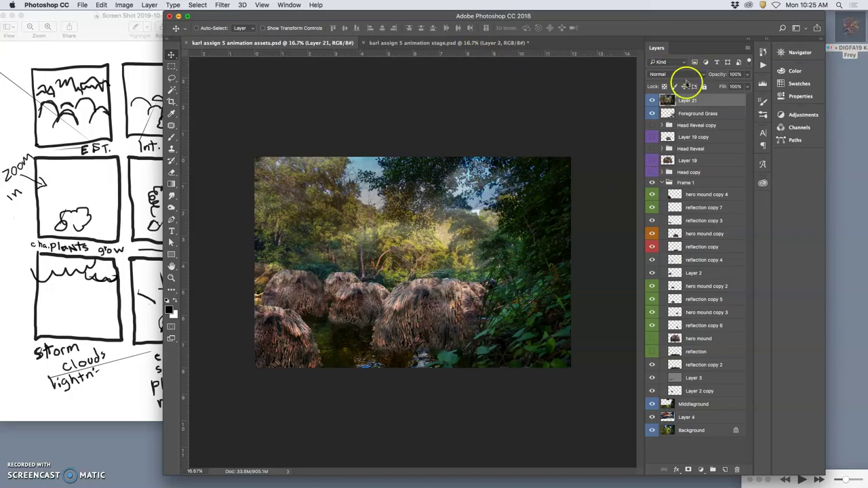
pyautogui.click(687, 99)
pyautogui.click(652, 100)
pyautogui.click(696, 102)
pyautogui.press('Delete')
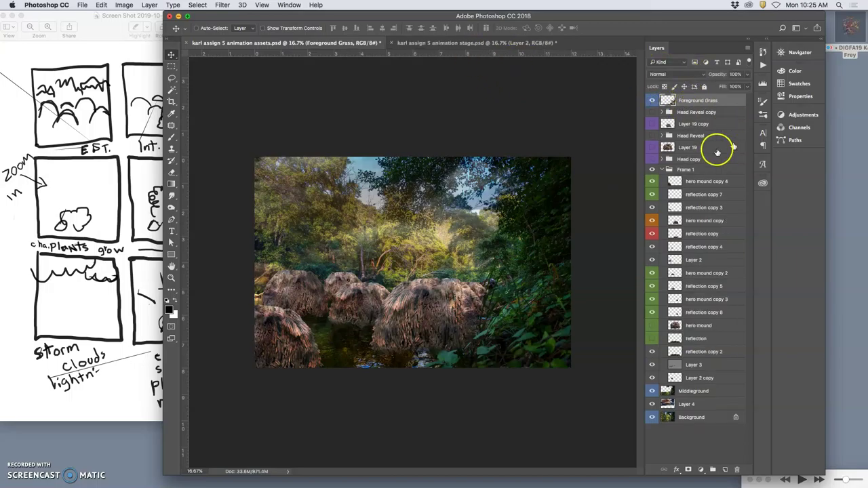
# Step: Check Layer 2's visibility in the animation stage document and return to the animation assets document
pyautogui.click(478, 43)
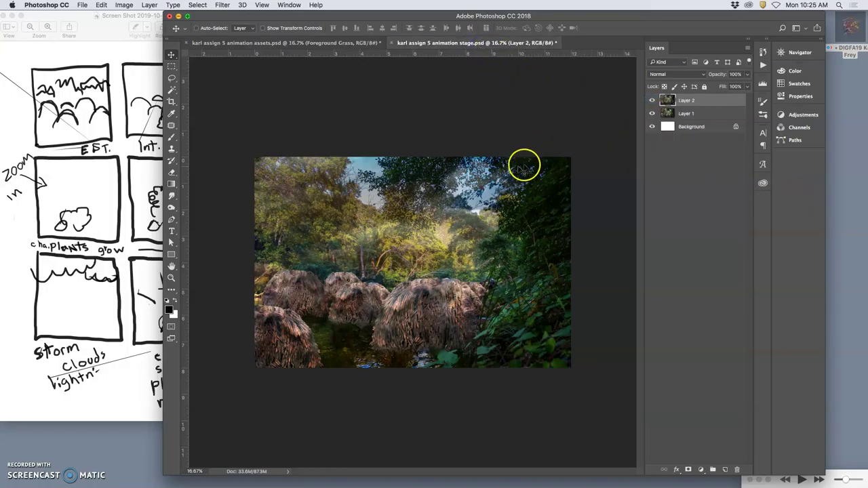
pyautogui.click(653, 100)
pyautogui.click(343, 43)
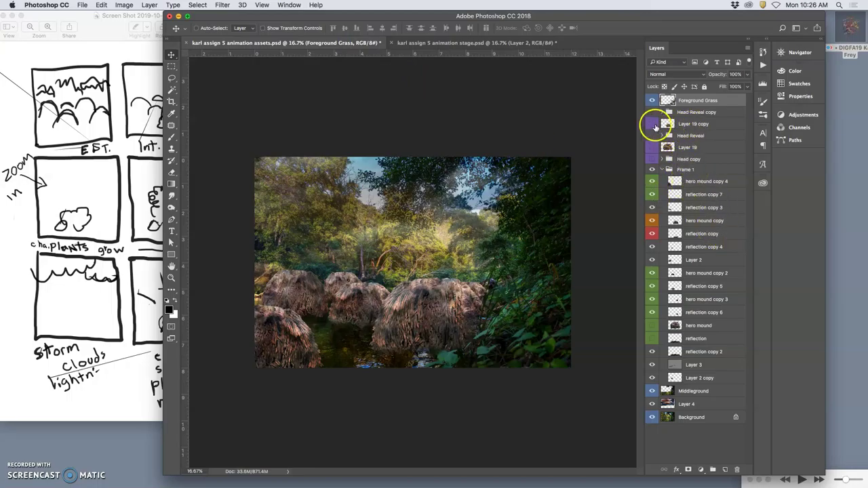
# Step: Preview Layer 19 copy and Layer 19 by toggling their visibility, consulting the storyboard sketch, and leave both layers hidden
pyautogui.click(655, 126)
pyautogui.click(654, 126)
pyautogui.click(143, 132)
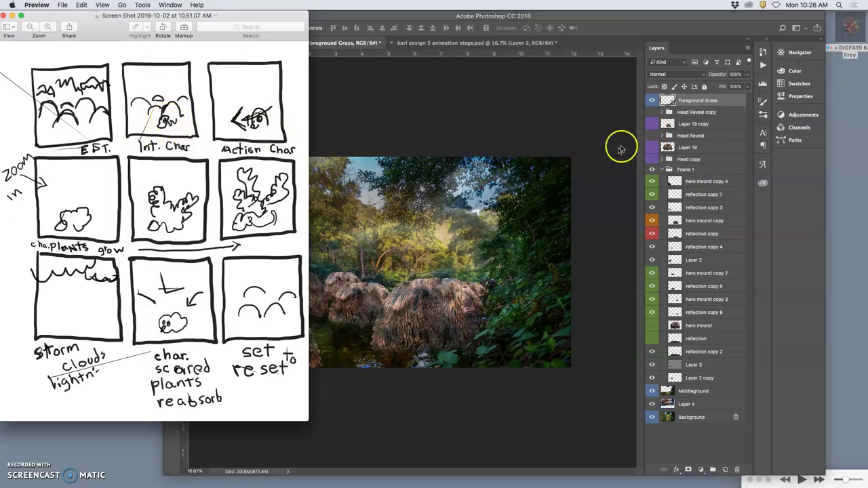
pyautogui.click(550, 110)
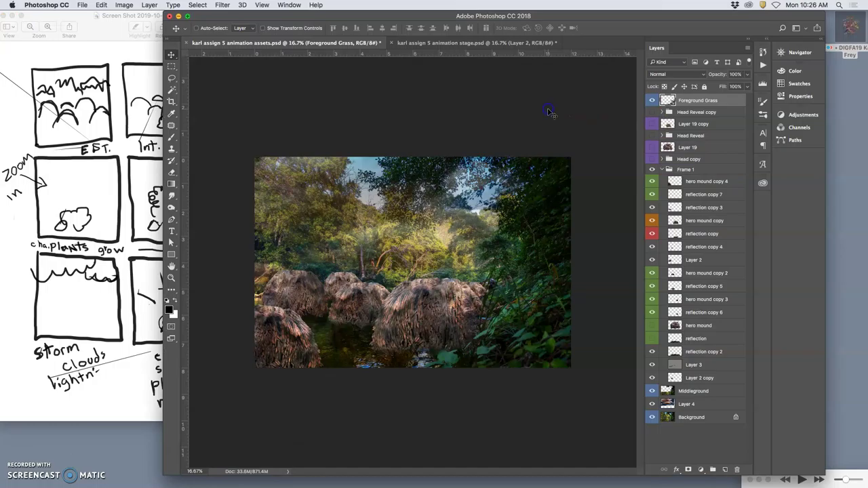
pyautogui.click(651, 124)
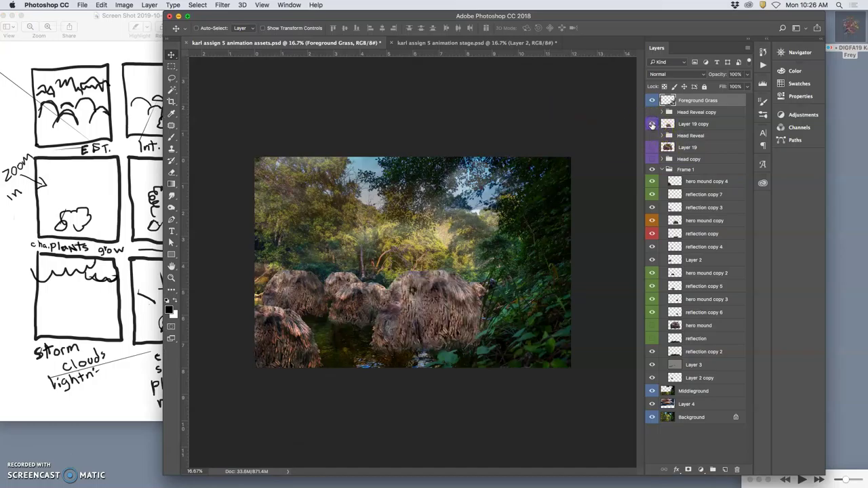
pyautogui.click(652, 147)
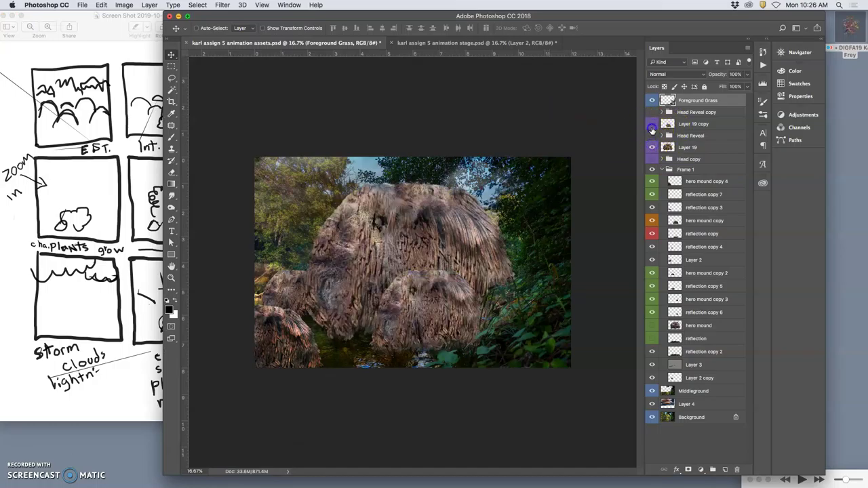
pyautogui.moveTo(652, 147); pyautogui.dragTo(651, 126)
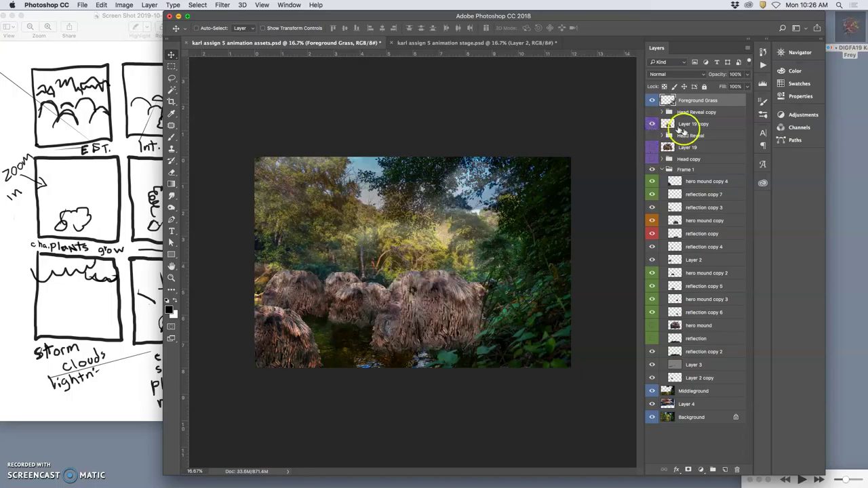
pyautogui.click(690, 126)
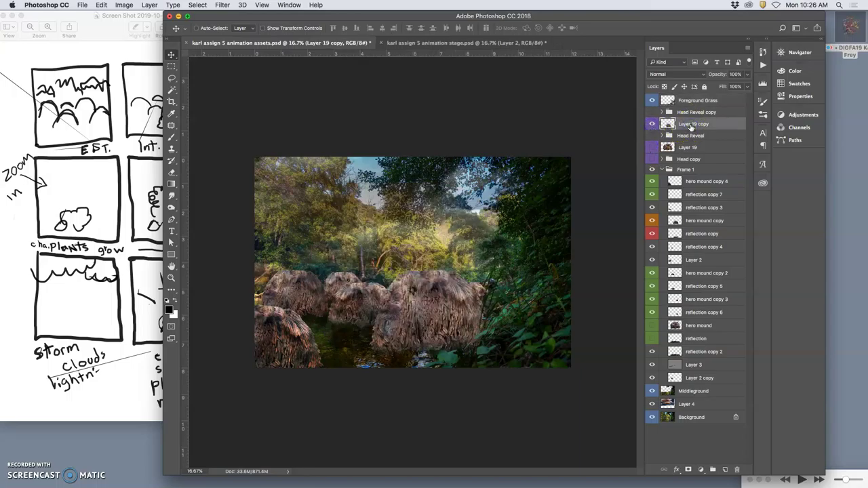
pyautogui.click(652, 125)
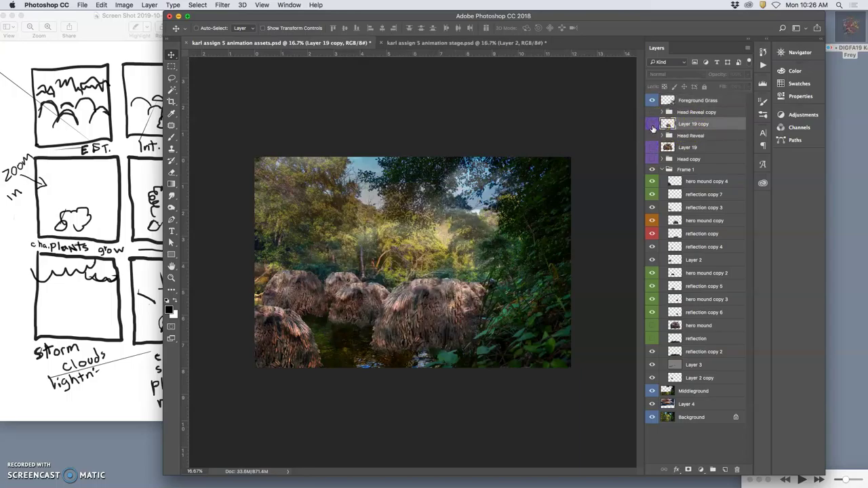
# Step: Warp the hero mound copy layer in Frame 1, bulging its top slightly upward and subtly shifting its left side
pyautogui.click(653, 220)
pyautogui.click(652, 220)
pyautogui.click(703, 224)
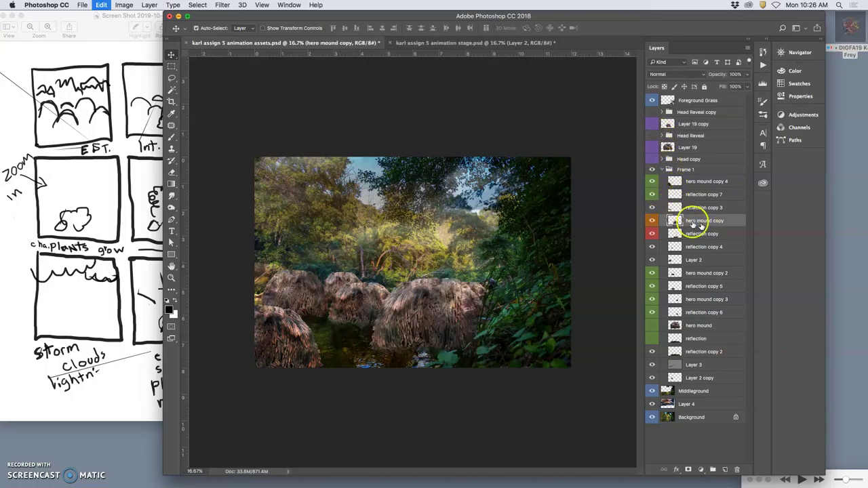
pyautogui.press('super+t')
pyautogui.rightClick(463, 295)
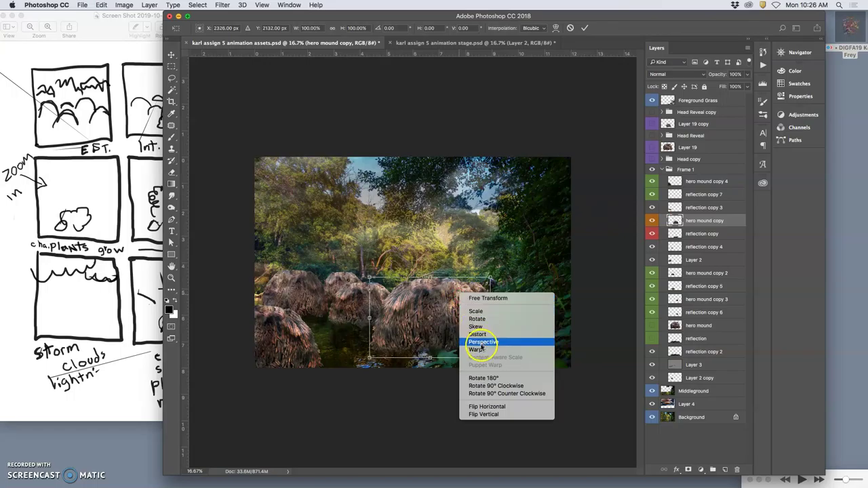
pyautogui.click(479, 350)
pyautogui.moveTo(444, 283); pyautogui.dragTo(442, 277)
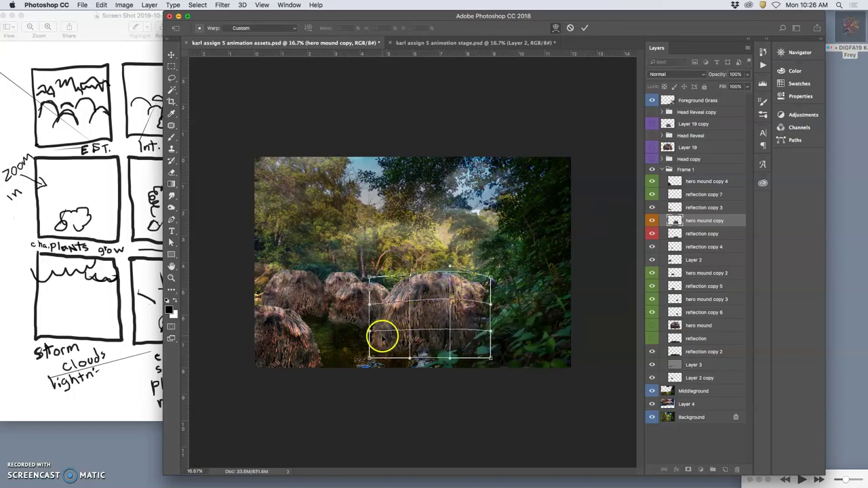
pyautogui.moveTo(395, 296); pyautogui.dragTo(396, 295)
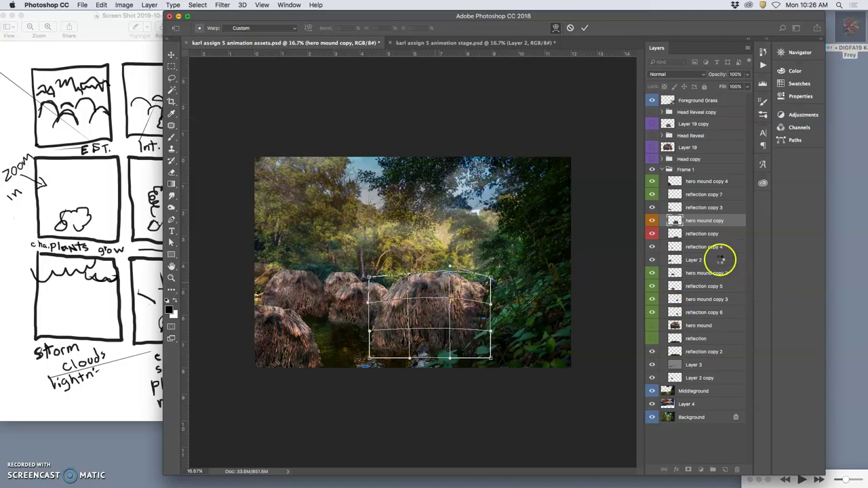
pyautogui.press('Return')
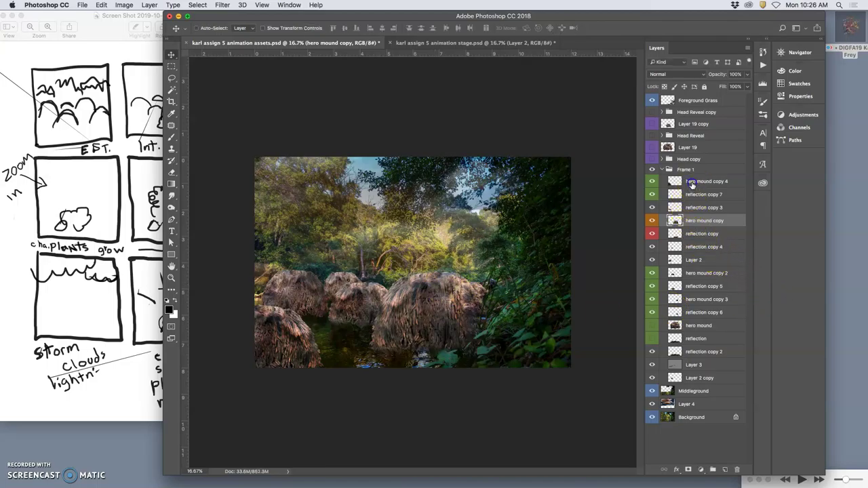
# Step: Warp the hero mound copy 4 layer slightly, pulling in the upper-right corner of the lower-left foreground mound
pyautogui.click(691, 182)
pyautogui.hotkey('ctrl', 't')
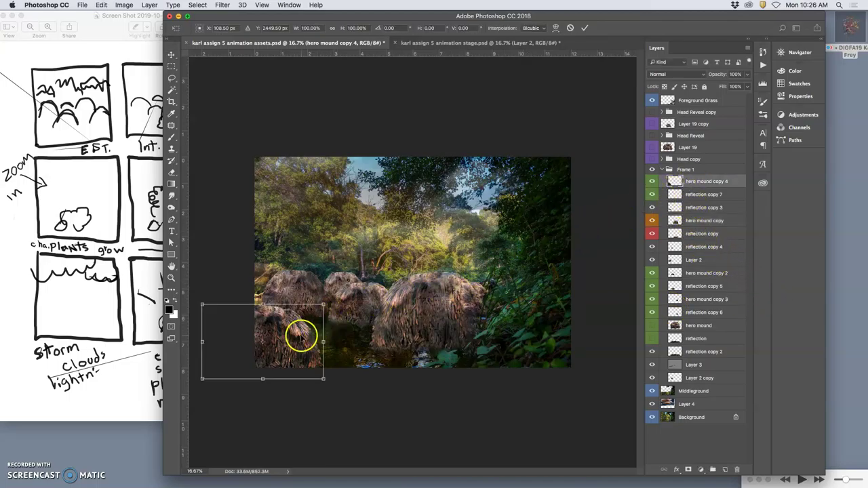
pyautogui.rightClick(299, 337)
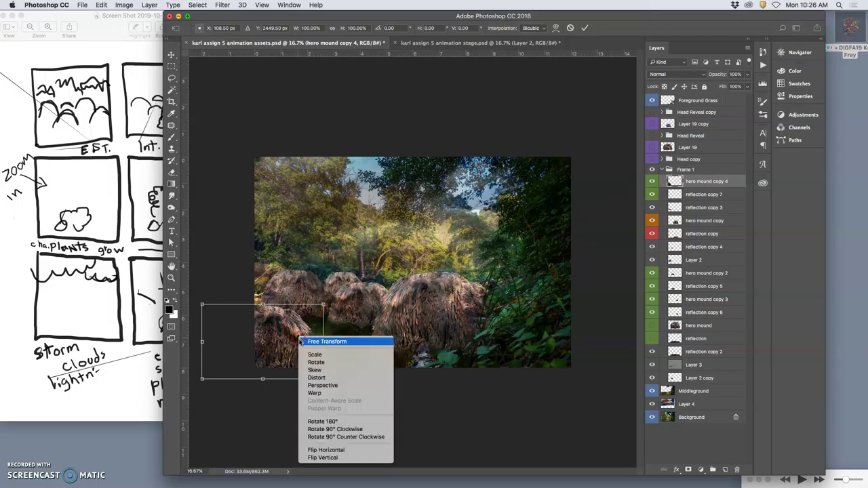
pyautogui.click(315, 393)
pyautogui.moveTo(323, 307); pyautogui.dragTo(289, 333)
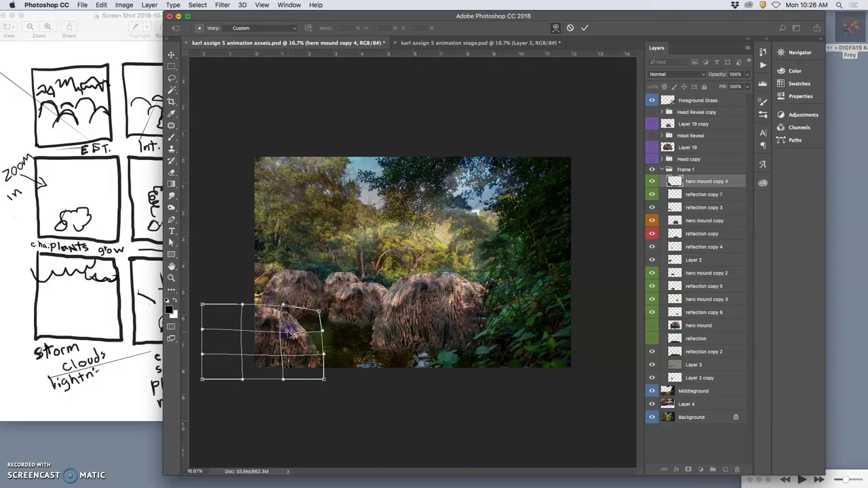
pyautogui.press('Return')
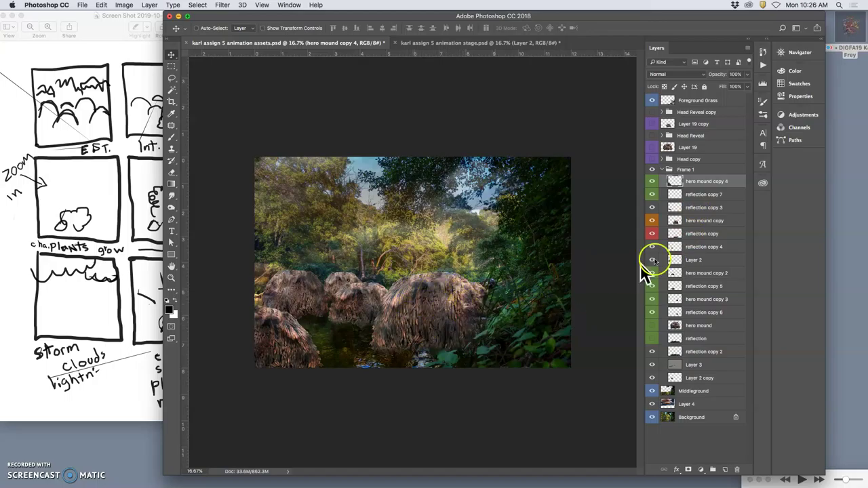
# Step: Apply a slight warp to the Layer 2 mound behind the lower-left foreground mound
pyautogui.click(690, 234)
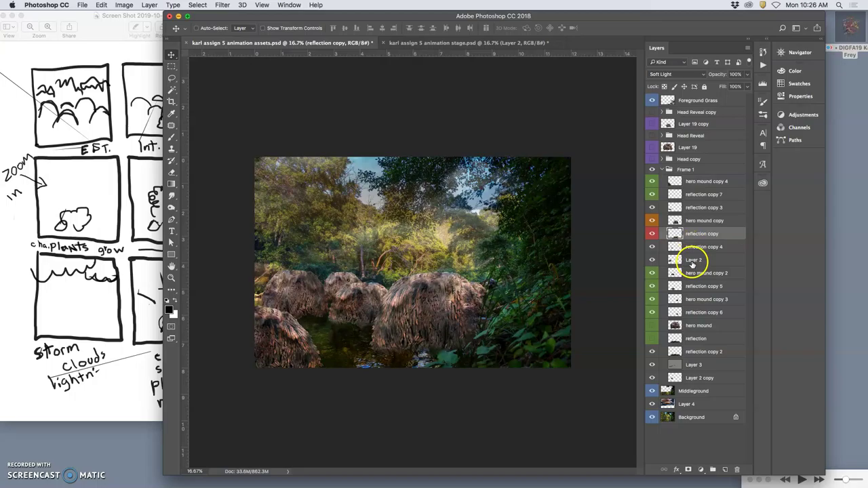
pyautogui.click(671, 261)
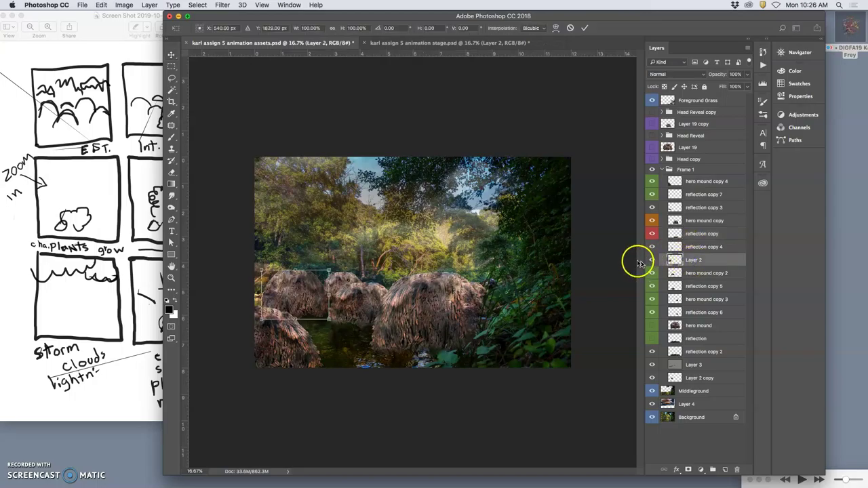
pyautogui.press('super+t')
pyautogui.rightClick(305, 292)
pyautogui.click(315, 350)
pyautogui.moveTo(308, 281)
pyautogui.mouseDown()
pyautogui.moveTo(287, 285)
pyautogui.moveTo(295, 283)
pyautogui.mouseUp()
pyautogui.press('Return')
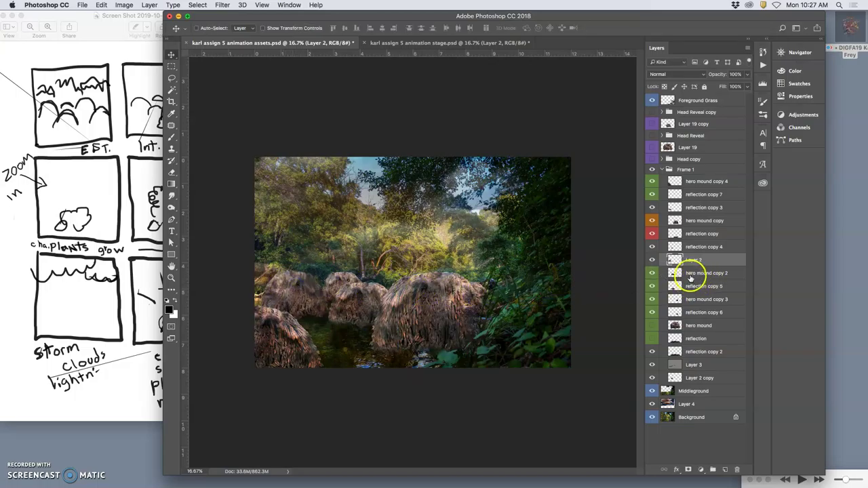
# Step: Apply a slight warp to the hero mound copy 2 layer, the middle mound beside the hero mound
pyautogui.click(687, 275)
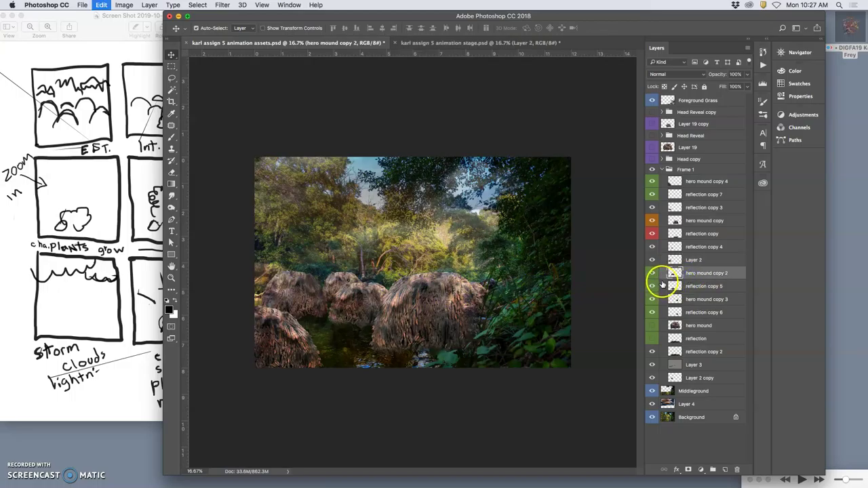
pyautogui.press('super+t')
pyautogui.rightClick(377, 292)
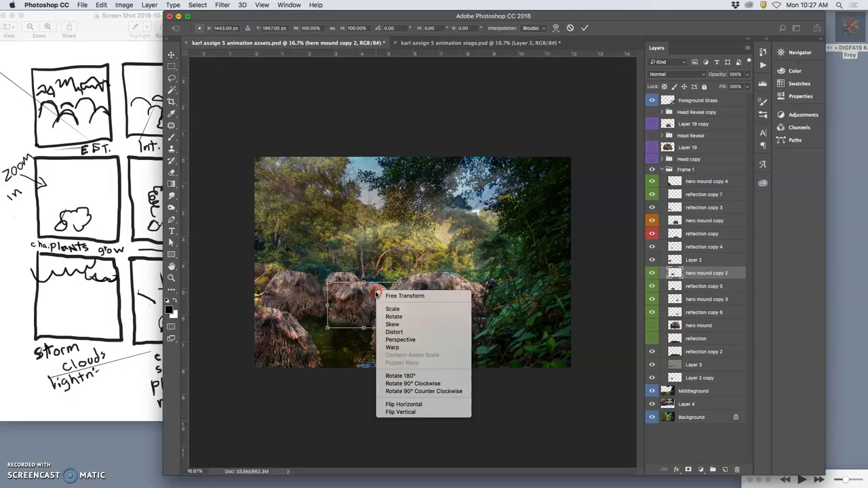
pyautogui.click(394, 348)
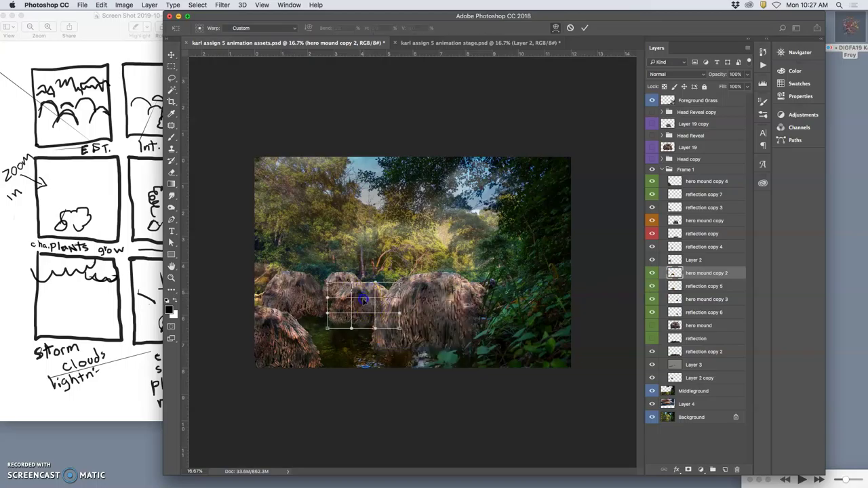
pyautogui.moveTo(363, 305)
pyautogui.mouseDown()
pyautogui.moveTo(364, 293)
pyautogui.moveTo(348, 304)
pyautogui.mouseUp()
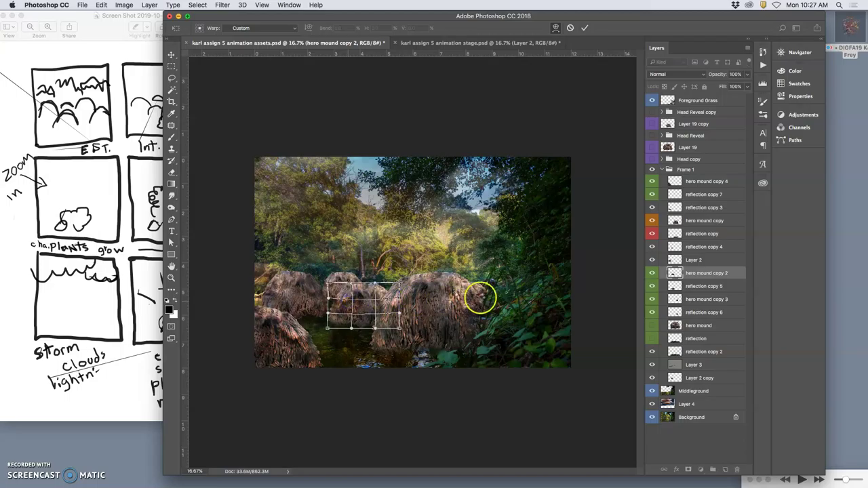
pyautogui.press('Return')
# Step: Adjust the hero mound copy 3 layer slightly with Free Transform, bringing its vertical position to 1876 px
pyautogui.click(704, 300)
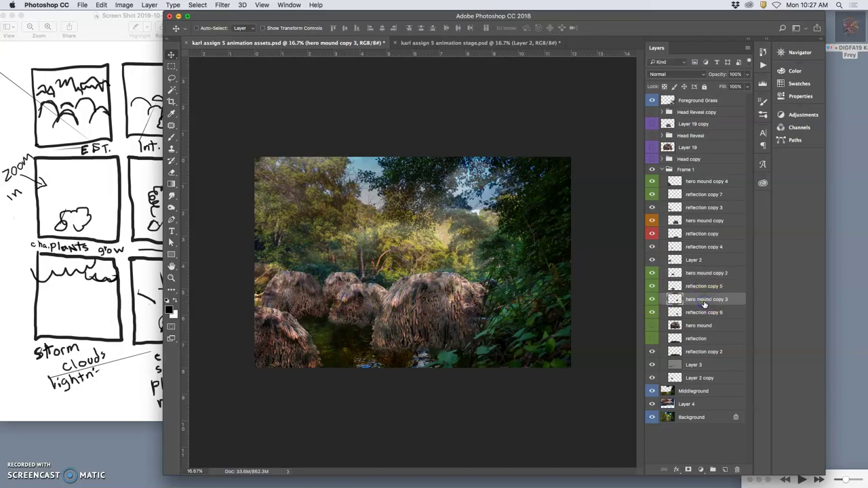
pyautogui.press('super+t')
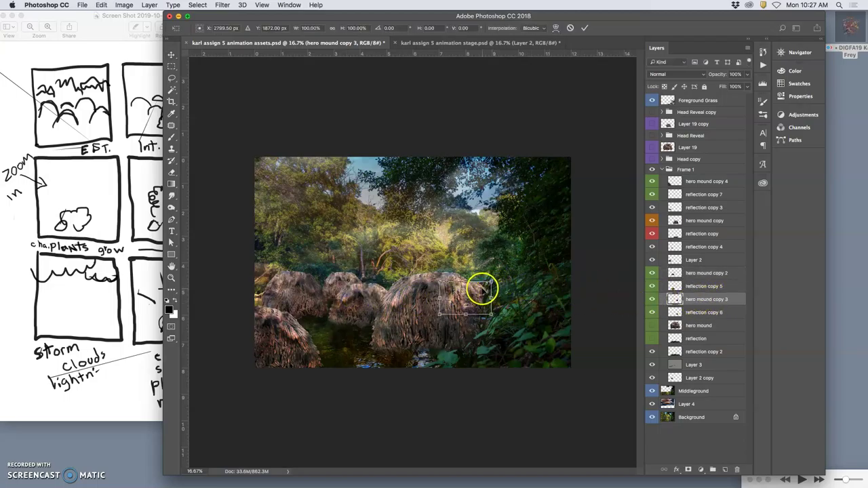
pyautogui.moveTo(481, 289); pyautogui.dragTo(484, 290)
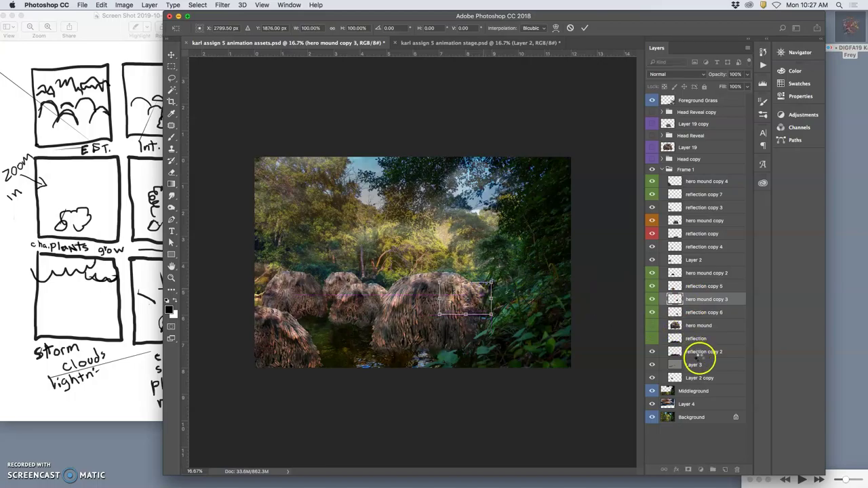
pyautogui.press('Return')
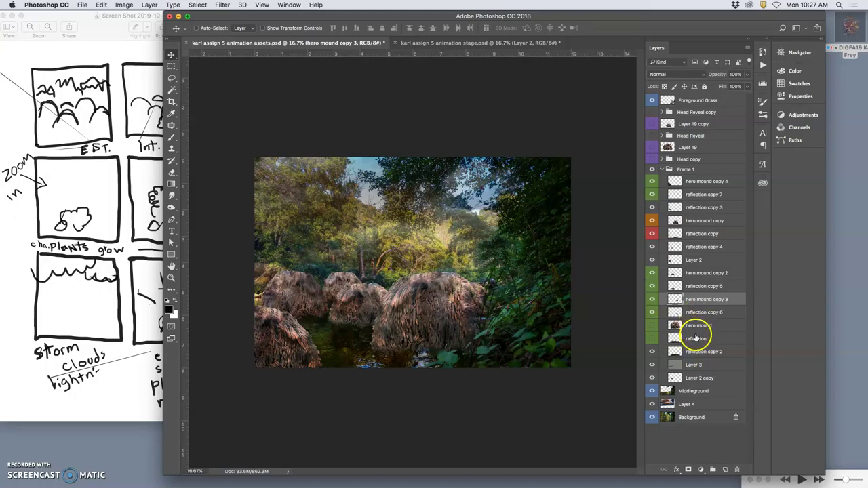
# Step: Apply a slight warp to the Layer 2 copy mound at the back of the group
pyautogui.click(692, 378)
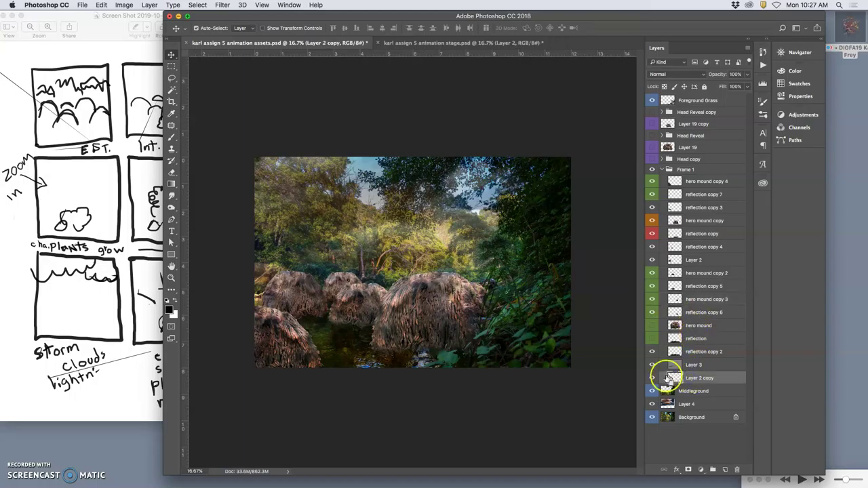
pyautogui.press('super+t')
pyautogui.rightClick(355, 278)
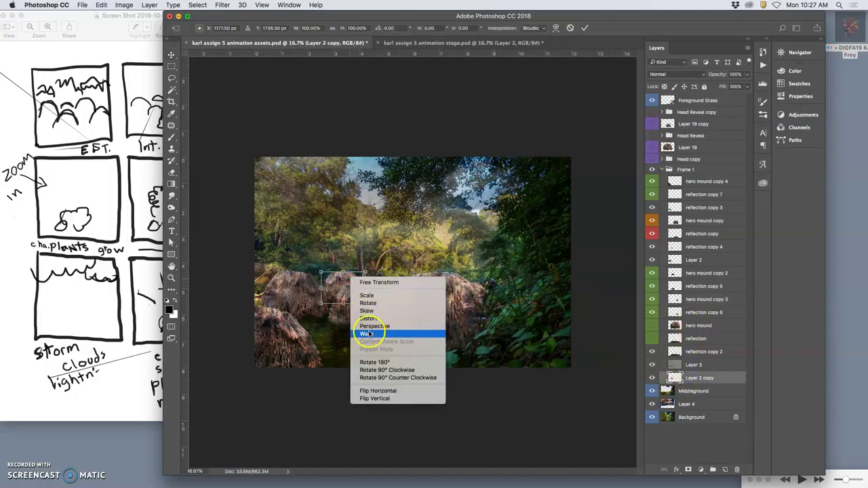
pyautogui.click(360, 298)
pyautogui.moveTo(345, 282); pyautogui.dragTo(328, 286)
pyautogui.press('Return')
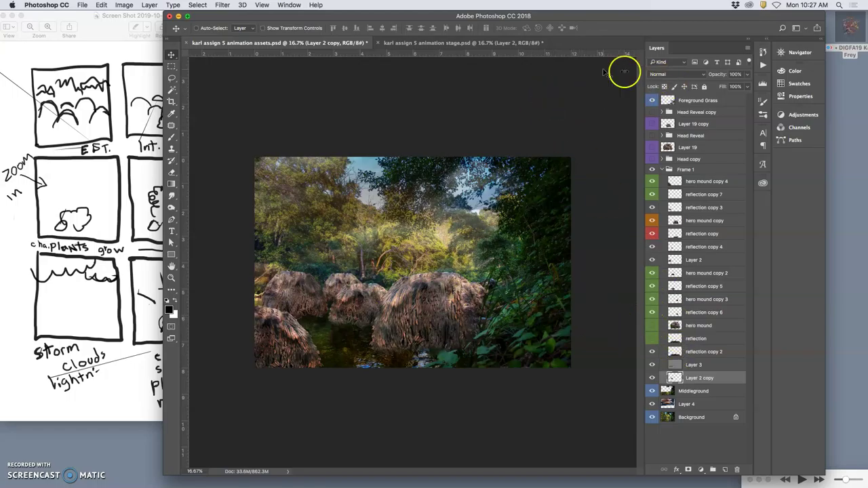
# Step: In the stage document, compare the existing frames by switching the top layer's visibility on and off repeatedly
pyautogui.click(468, 43)
pyautogui.click(653, 103)
pyautogui.click(654, 102)
pyautogui.click(653, 102)
pyautogui.click(654, 102)
pyautogui.click(653, 103)
pyautogui.click(653, 102)
pyautogui.click(653, 102)
pyautogui.click(653, 102)
pyautogui.click(652, 102)
pyautogui.click(651, 102)
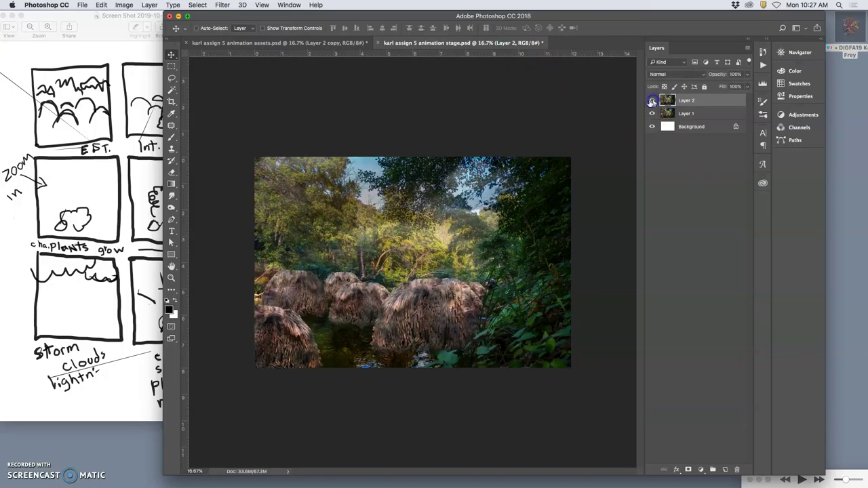
# Step: Back in the assets document, raise the opacity of Layer 4 to 45%
pyautogui.click(324, 43)
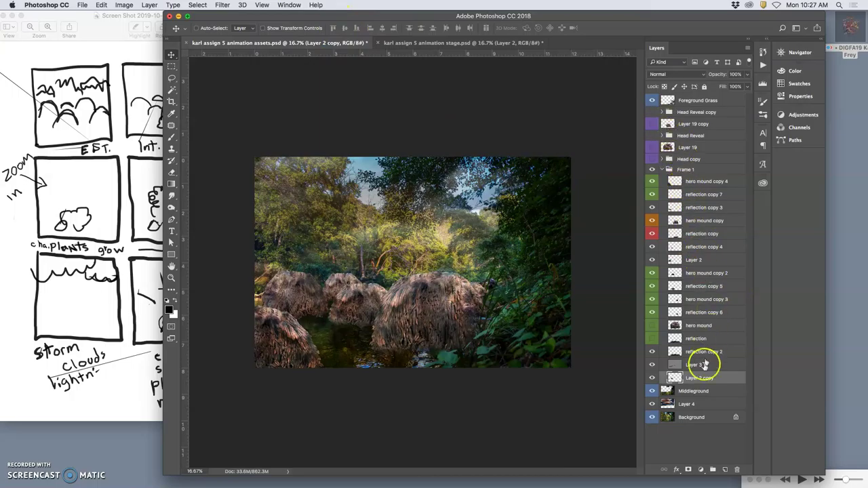
pyautogui.click(685, 405)
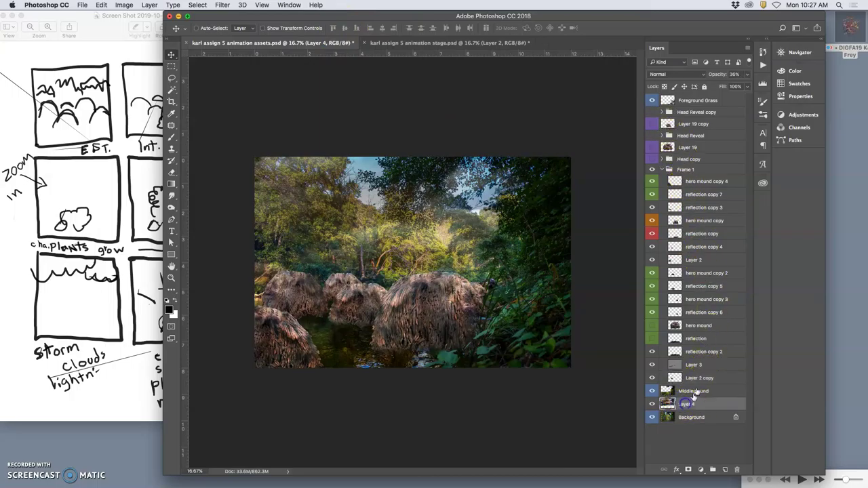
pyautogui.click(748, 74)
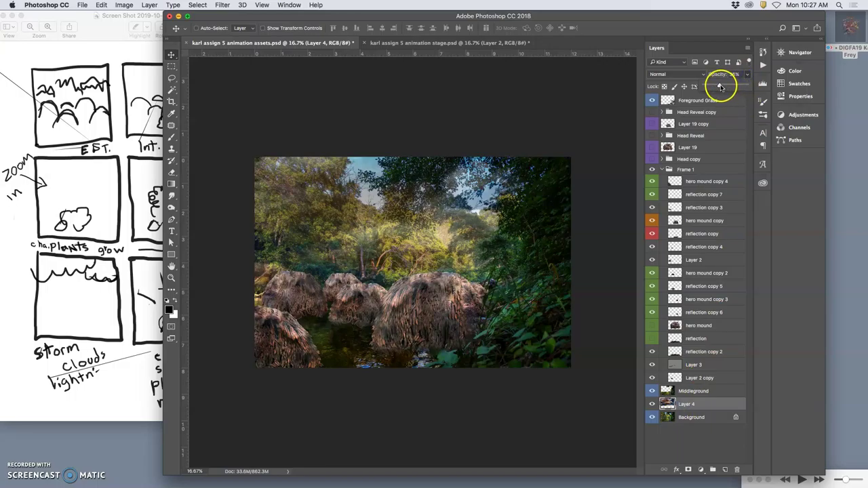
pyautogui.moveTo(724, 87); pyautogui.dragTo(723, 87)
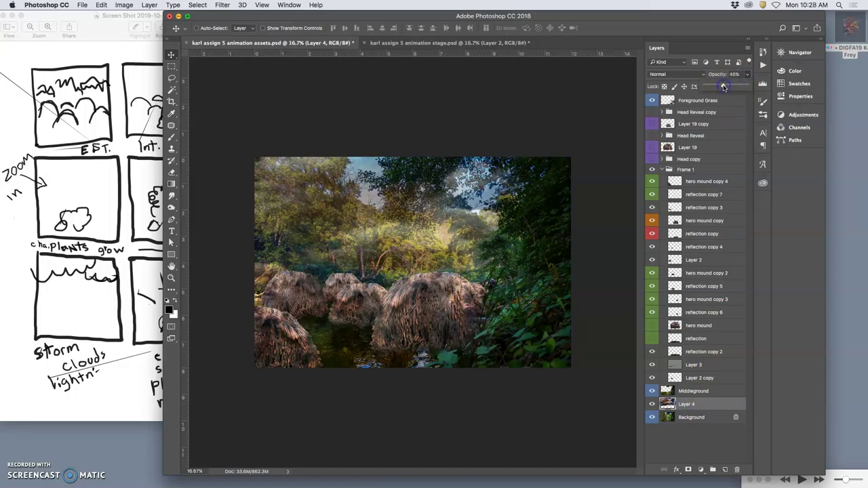
pyautogui.click(180, 68)
# Step: Shift Layer 4 slightly up and to the right, and warp it subtly to alter the haze
pyautogui.moveTo(354, 206); pyautogui.dragTo(371, 200)
pyautogui.hotkey('ctrl', 't')
pyautogui.rightClick(404, 261)
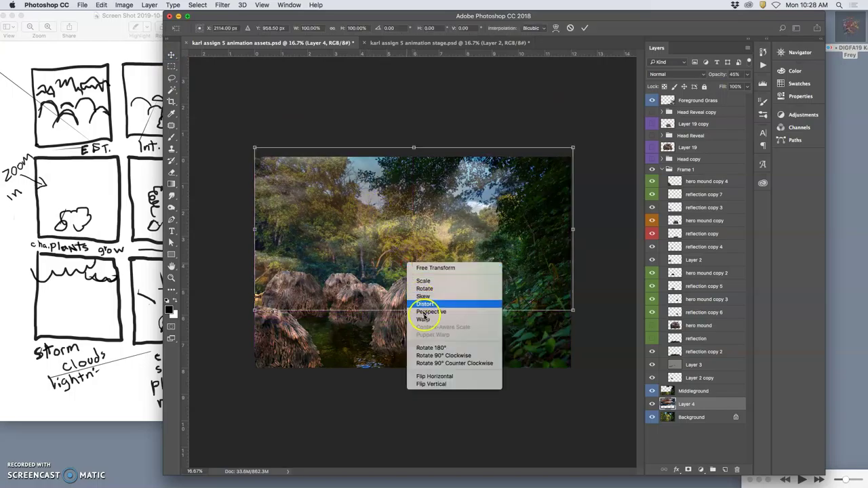
pyautogui.click(423, 319)
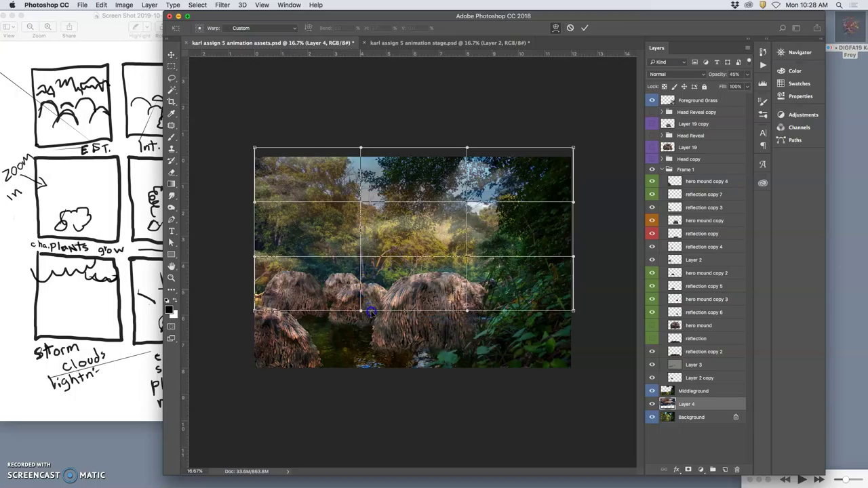
pyautogui.moveTo(382, 299); pyautogui.dragTo(363, 300)
pyautogui.press('Return')
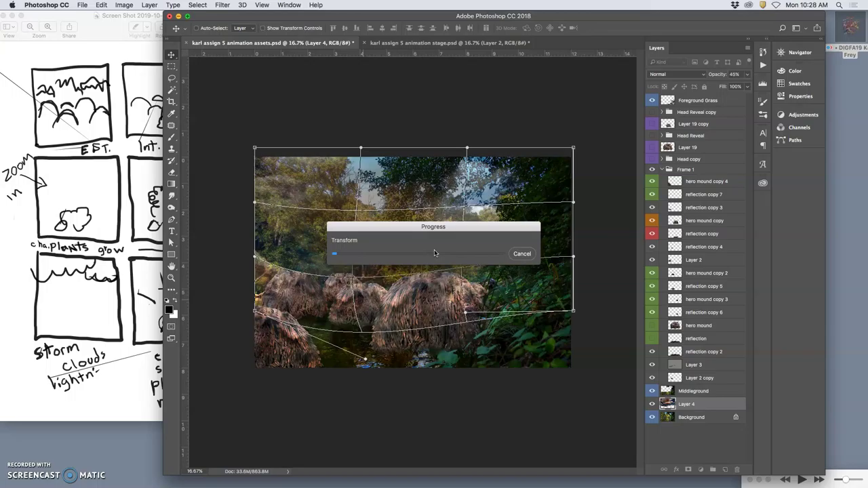
# Step: Stamp all visible layers into a new merged layer above Foreground Grass
pyautogui.click(705, 102)
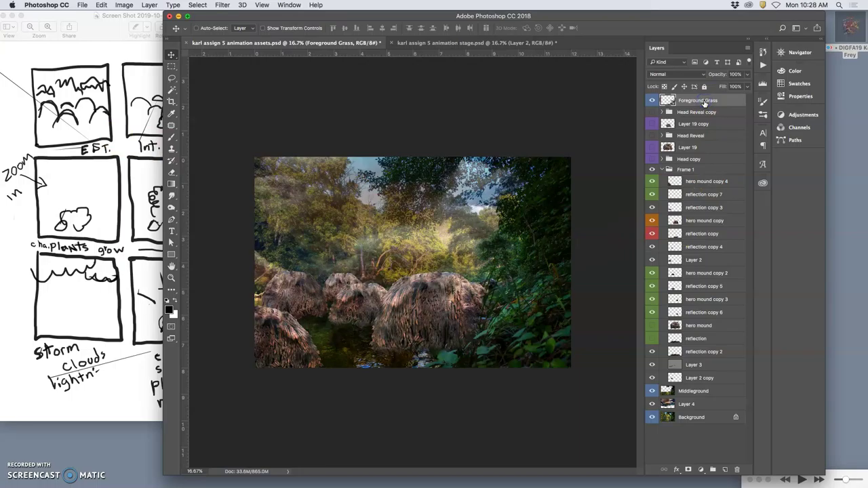
pyautogui.click(151, 5)
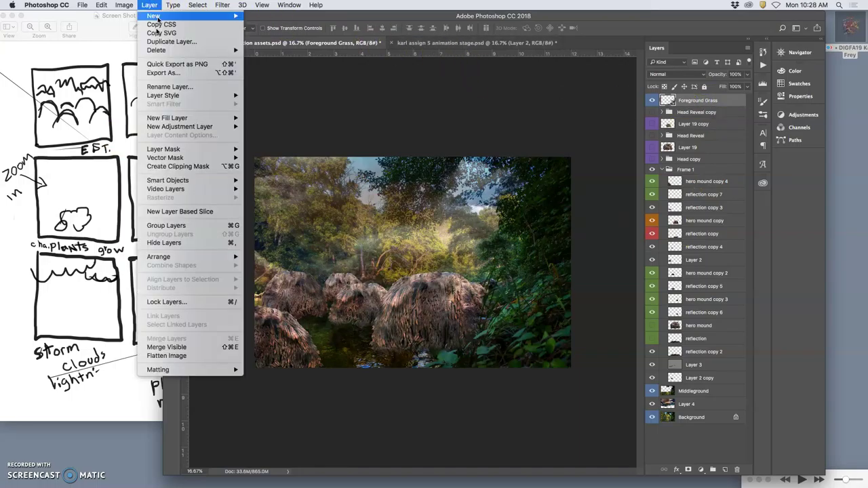
pyautogui.click(204, 345)
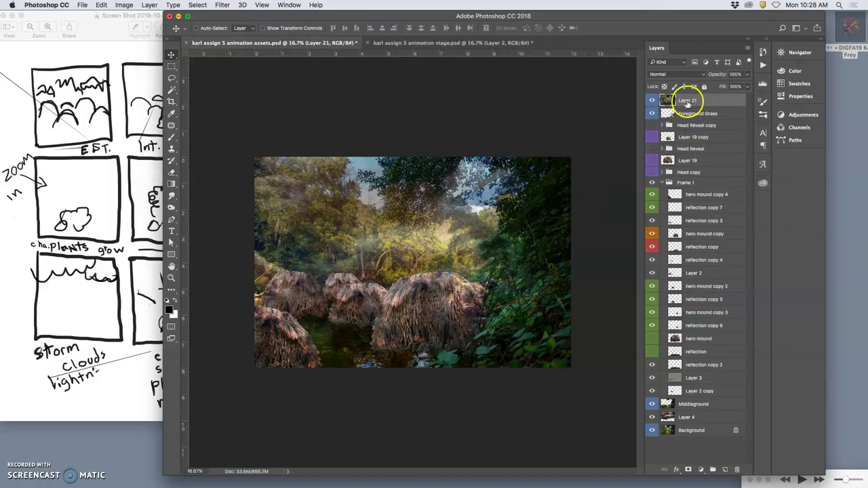
# Step: Copy the entire merged image and paste it as a new top layer in the stage document
pyautogui.click(197, 5)
pyautogui.click(201, 16)
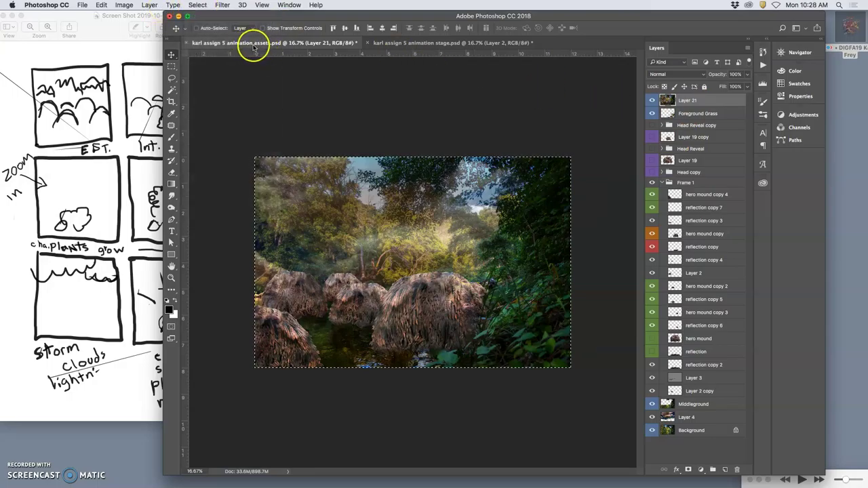
pyautogui.click(101, 4)
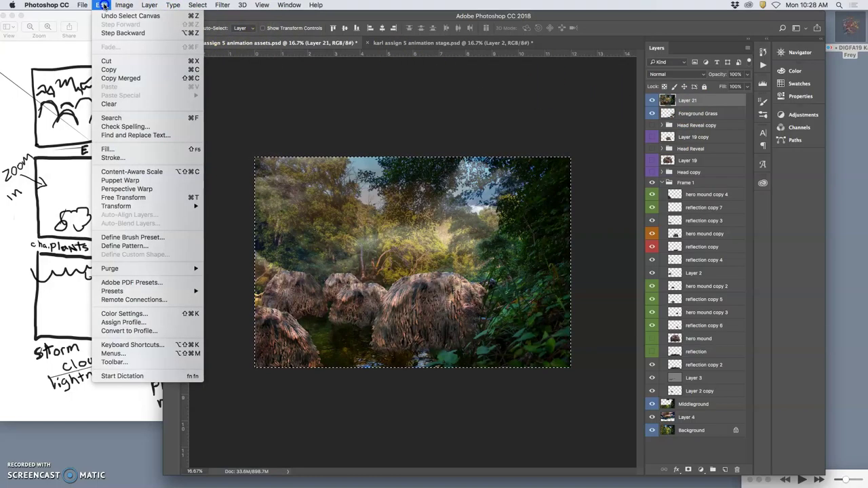
pyautogui.click(120, 70)
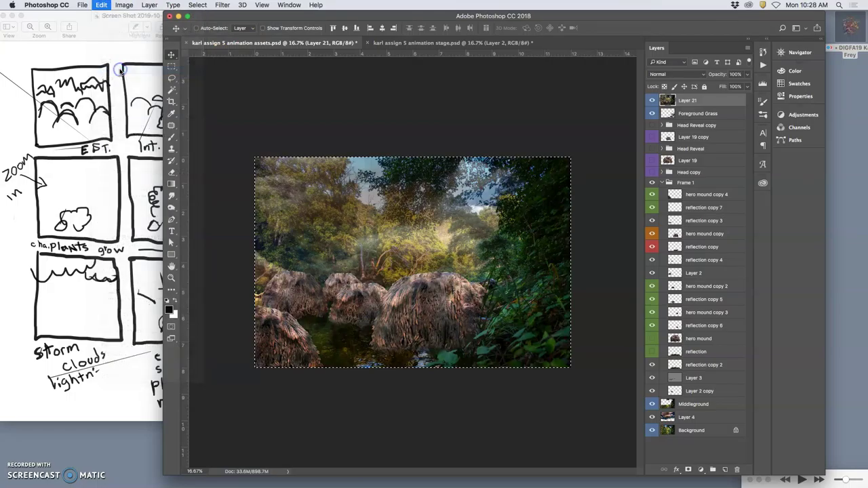
pyautogui.click(424, 43)
pyautogui.press('cmd+v')
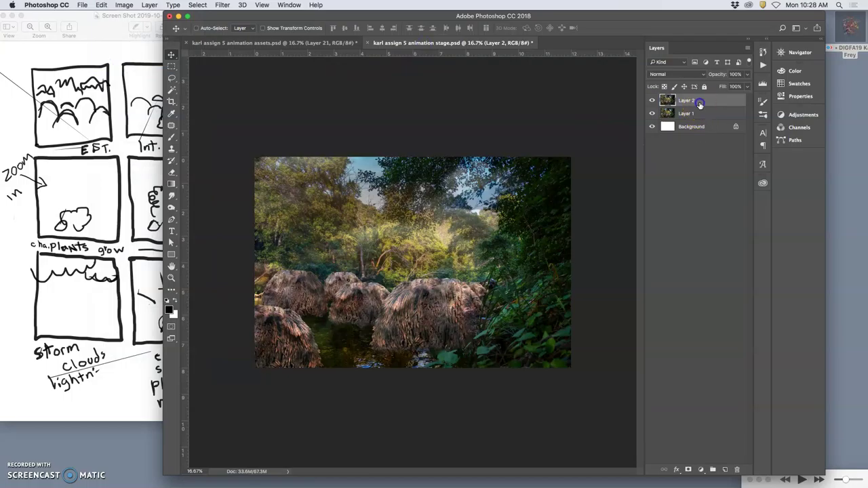
pyautogui.click(102, 4)
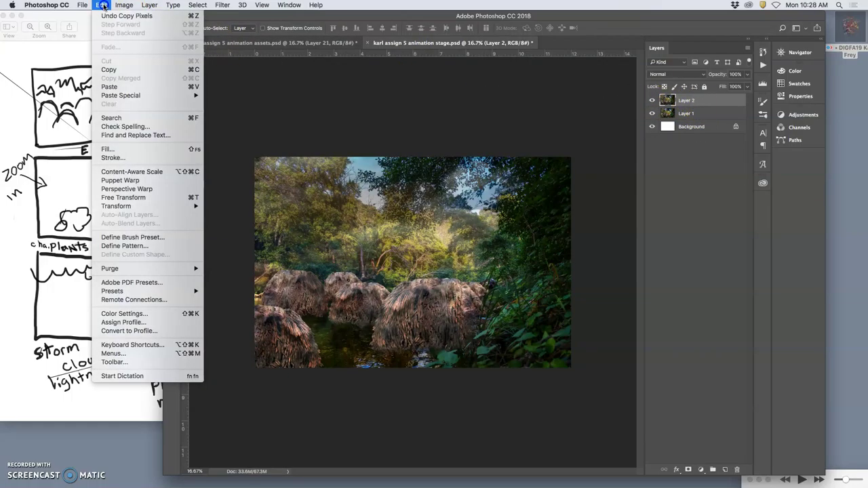
pyautogui.click(116, 87)
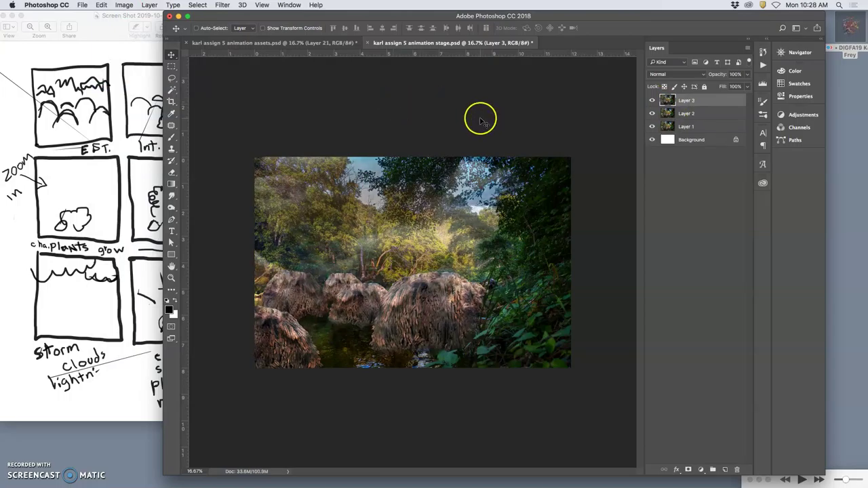
# Step: Check the motion between the three stage frames by toggling the visibility of Layer 3 and Layer 2
pyautogui.click(653, 100)
pyautogui.click(653, 114)
pyautogui.click(653, 113)
pyautogui.click(652, 102)
pyautogui.click(651, 103)
pyautogui.click(652, 113)
pyautogui.click(652, 113)
pyautogui.click(652, 113)
pyautogui.click(651, 113)
pyautogui.click(651, 113)
pyautogui.click(652, 114)
pyautogui.click(652, 114)
pyautogui.click(651, 114)
pyautogui.click(652, 113)
pyautogui.click(652, 113)
pyautogui.click(652, 112)
pyautogui.click(652, 111)
pyautogui.click(652, 103)
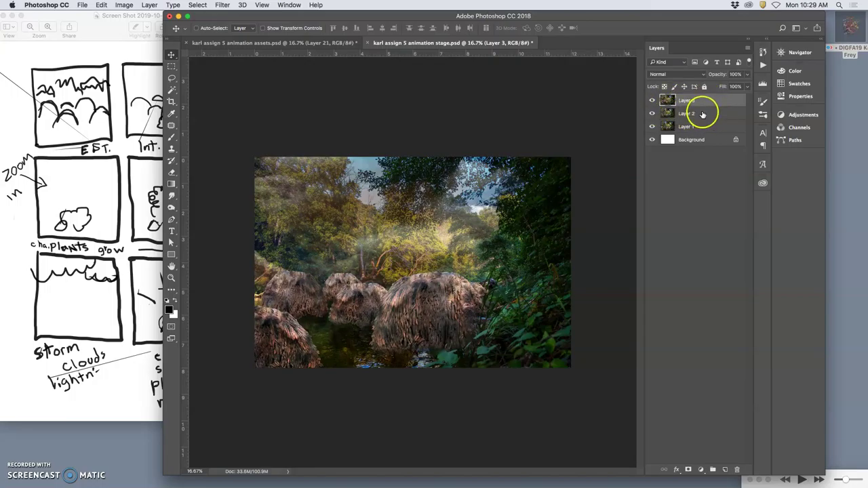
# Step: Return to the assets document, clear the selection and delete the merged layer above Foreground Grass
pyautogui.moveTo(530, 111); pyautogui.dragTo(597, 243)
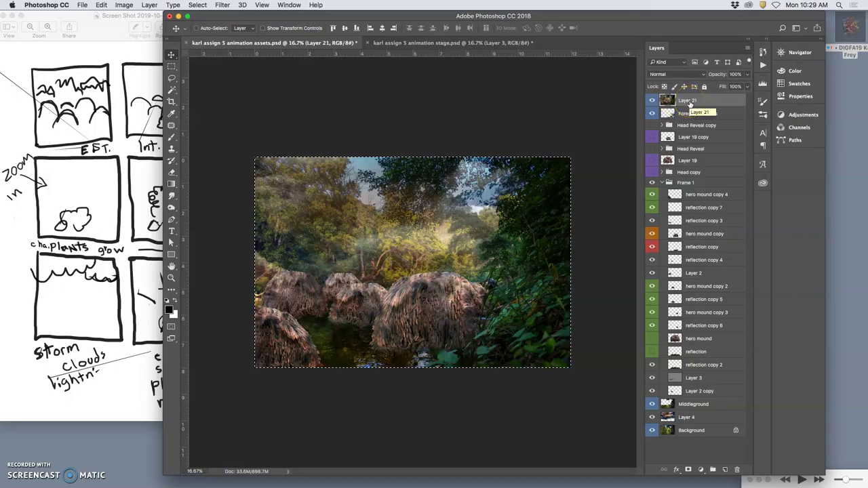
pyautogui.click(513, 122)
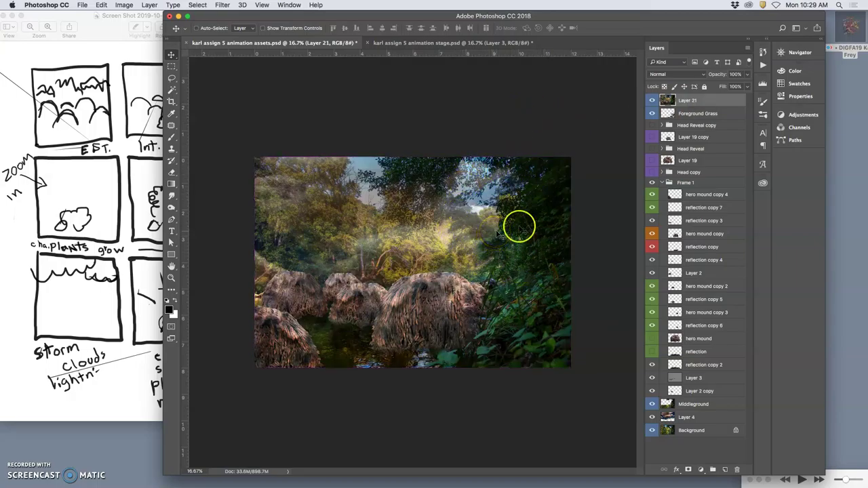
pyautogui.press('Delete')
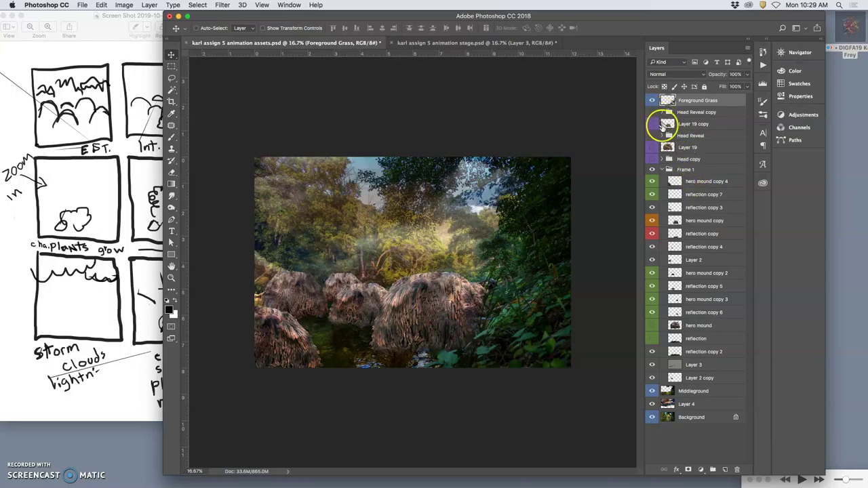
# Step: Preview the Head Reveal group and its layers, leaving the group collapsed and hidden
pyautogui.click(662, 135)
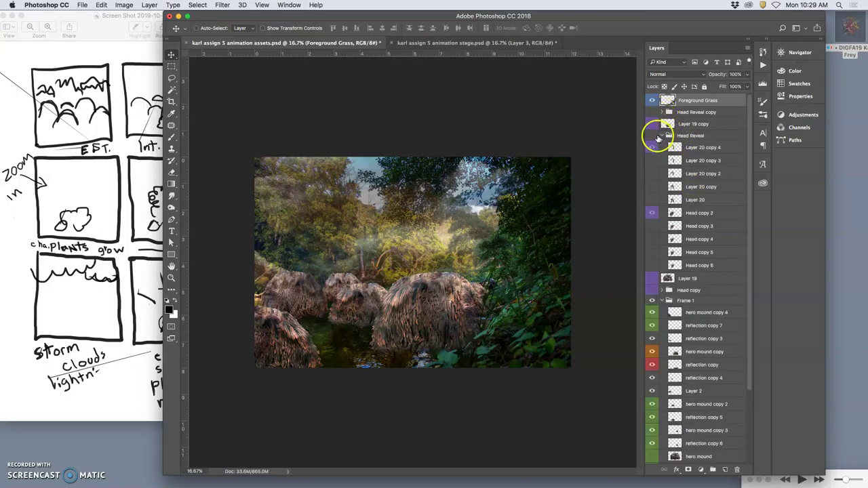
pyautogui.click(653, 136)
pyautogui.click(652, 136)
pyautogui.click(662, 135)
pyautogui.click(662, 136)
pyautogui.click(652, 266)
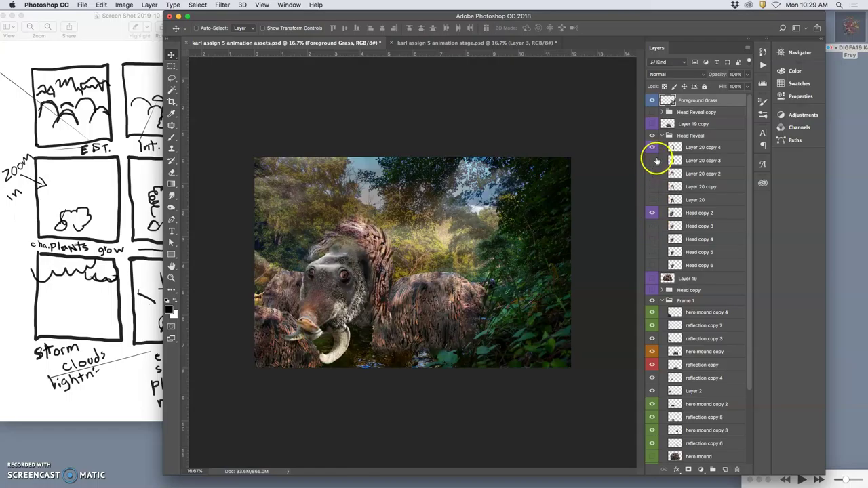
pyautogui.click(662, 136)
pyautogui.click(652, 136)
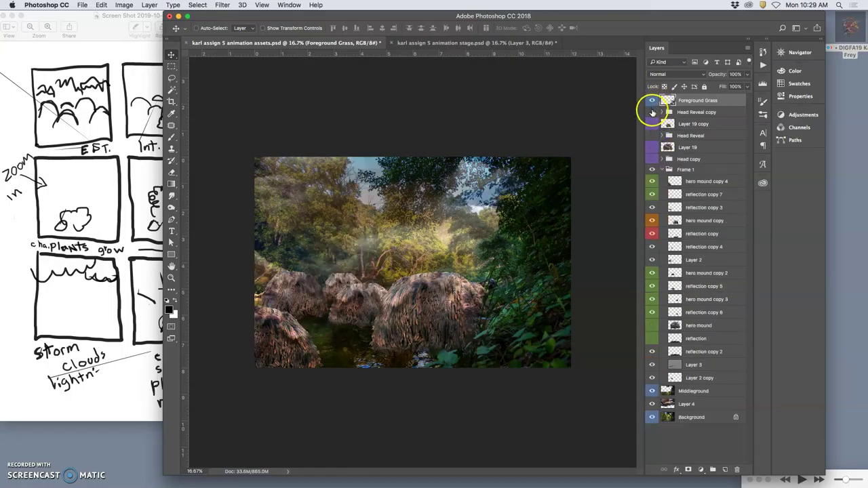
# Step: Show the Head Reveal copy group, hiding its Layer 20 copy 4 and Head copy 2 layers and showing Head copy 6
pyautogui.click(653, 112)
pyautogui.click(661, 113)
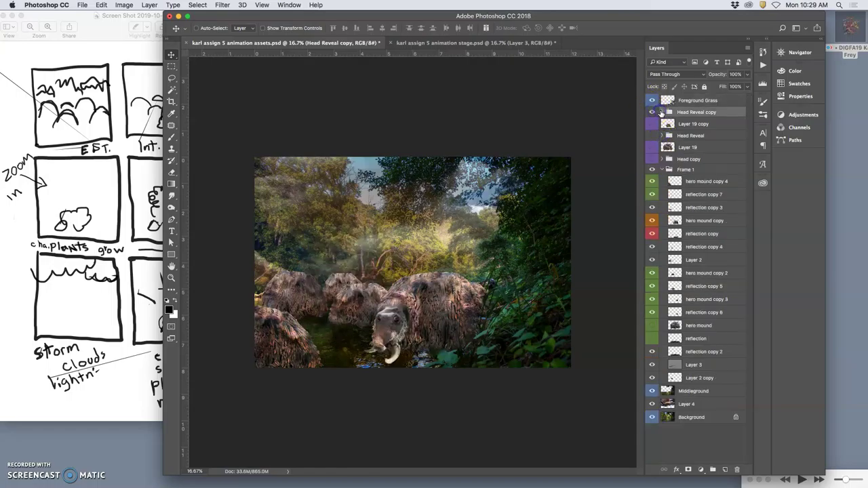
pyautogui.click(660, 112)
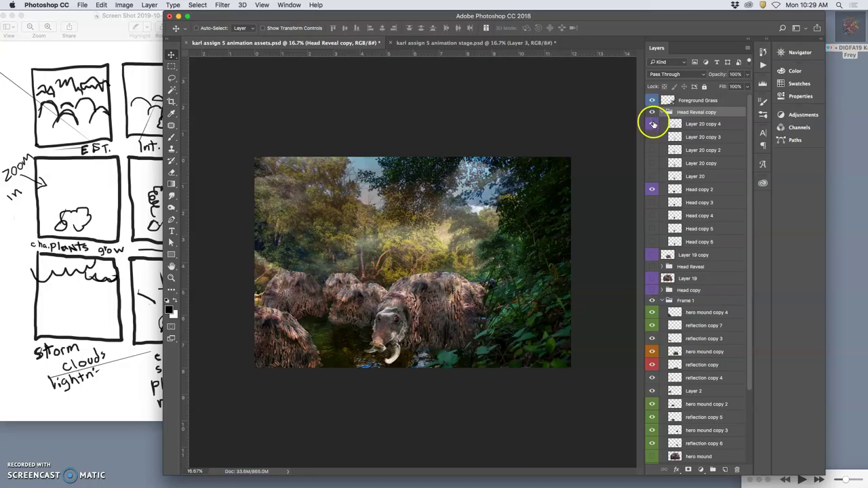
pyautogui.click(653, 124)
pyautogui.click(652, 190)
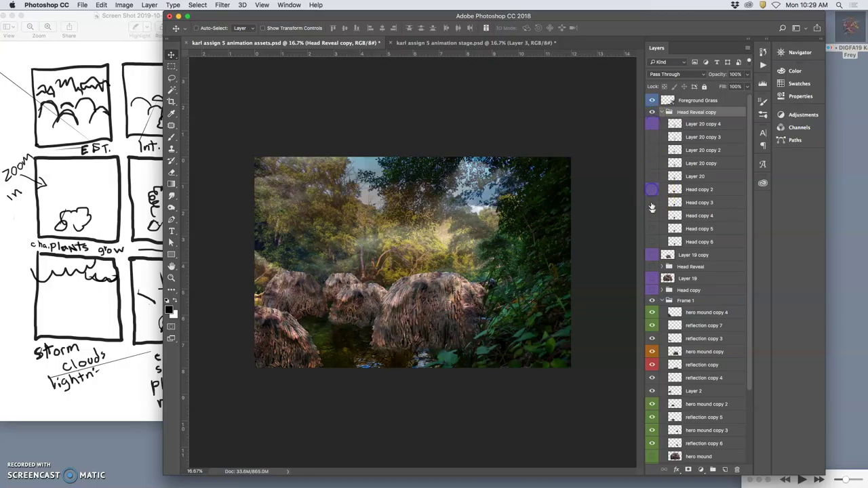
pyautogui.click(652, 241)
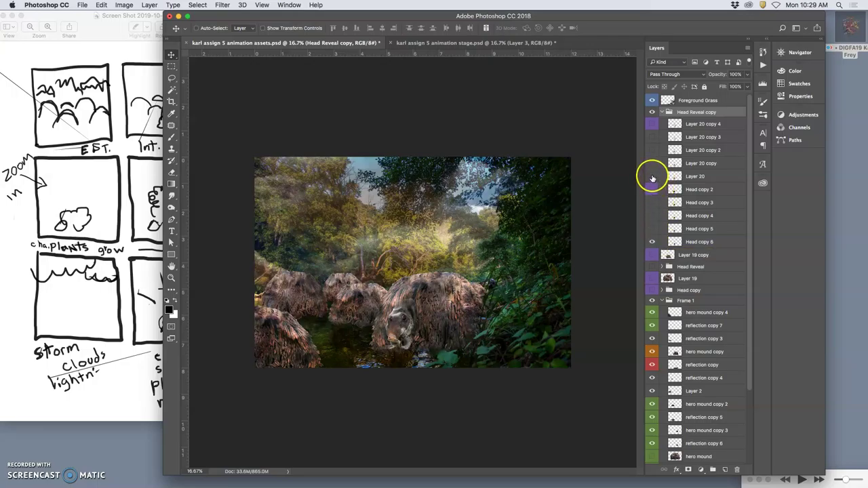
# Step: Show Layer 20 over the emerging head in the Head Reveal copy group, comparing the image with and without it
pyautogui.click(651, 178)
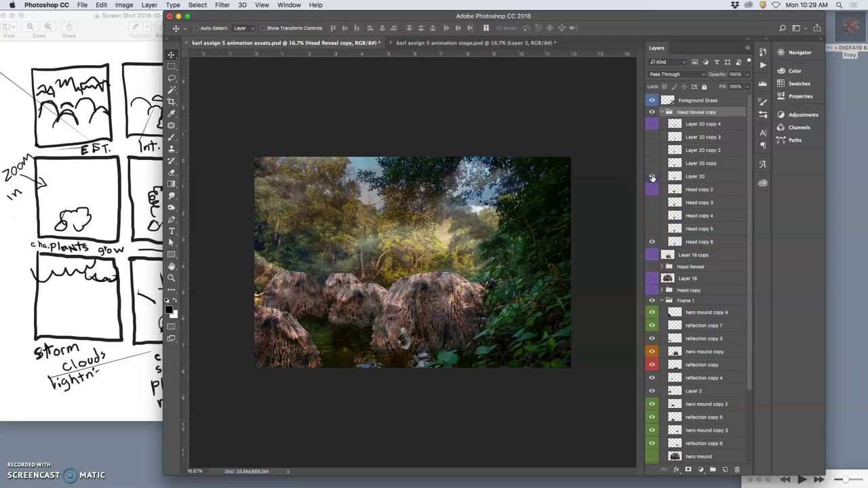
pyautogui.click(653, 178)
pyautogui.click(652, 177)
pyautogui.click(652, 178)
pyautogui.click(652, 190)
pyautogui.click(652, 189)
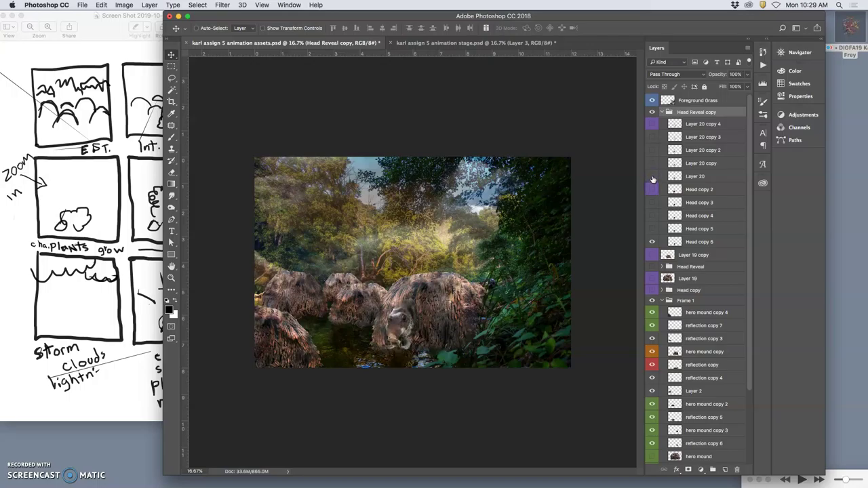
pyautogui.click(652, 178)
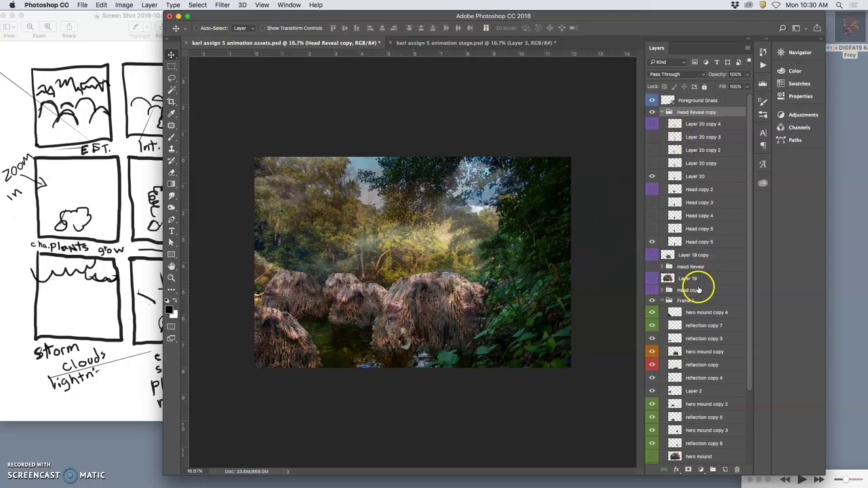
# Step: Warp the hero mound copy layer slightly, pulling the top of the large mound upward, and apply the transformation
pyautogui.click(693, 353)
pyautogui.press('super+t')
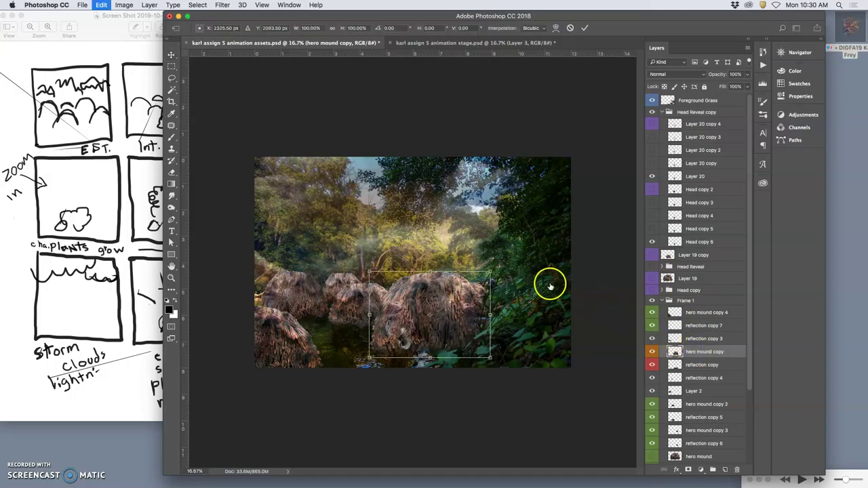
pyautogui.rightClick(442, 303)
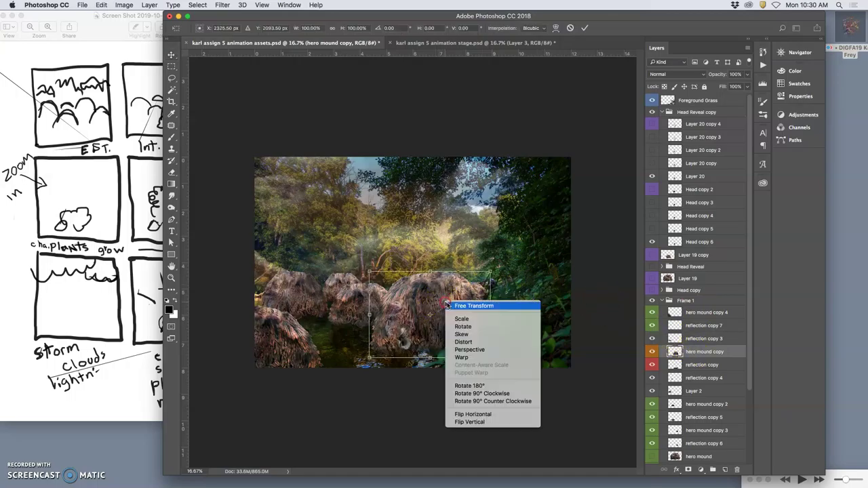
pyautogui.click(463, 358)
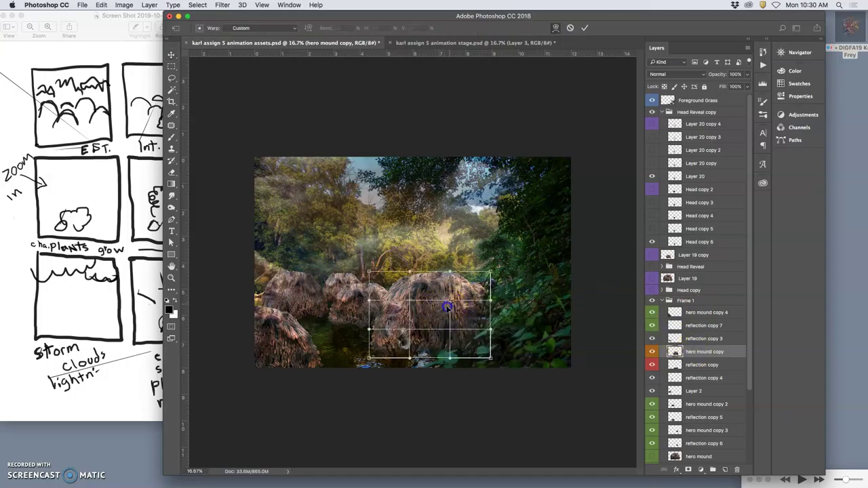
pyautogui.moveTo(447, 307); pyautogui.dragTo(437, 279)
pyautogui.click(494, 331)
pyautogui.press('Return')
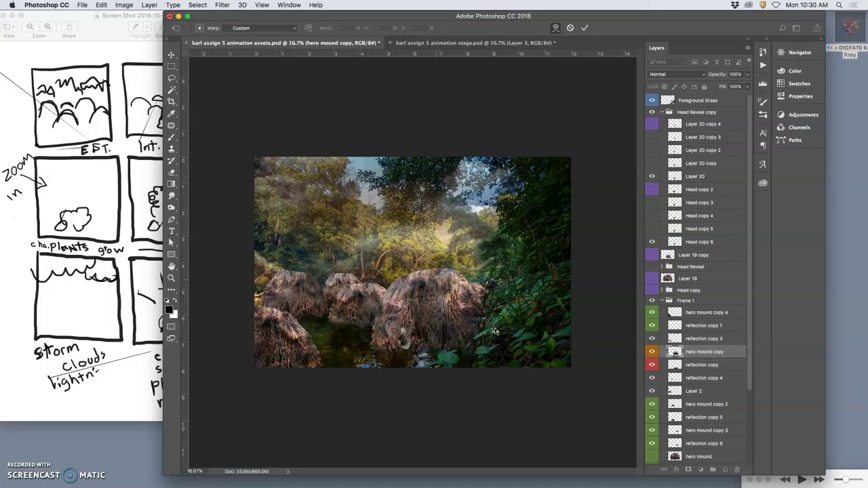
# Step: Lower the opacity of the Layer 4 haze to 37% and shift it slightly to the left across the sky
pyautogui.scroll(-5, 716, 358)
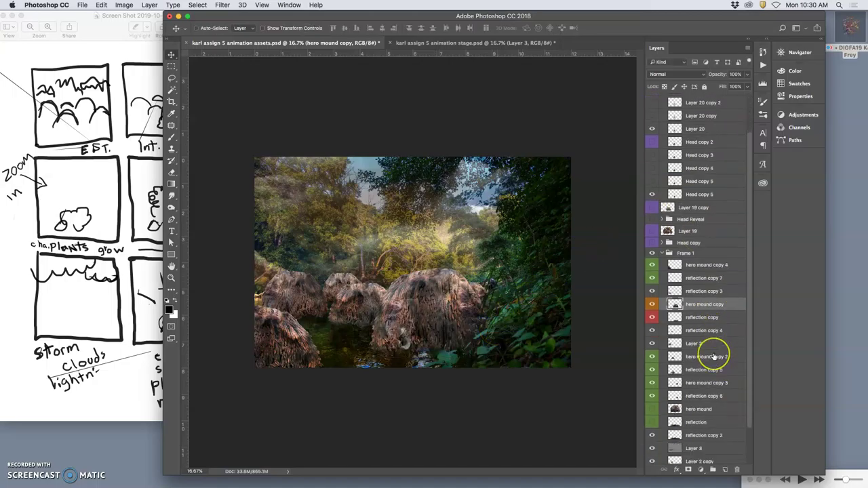
pyautogui.click(701, 443)
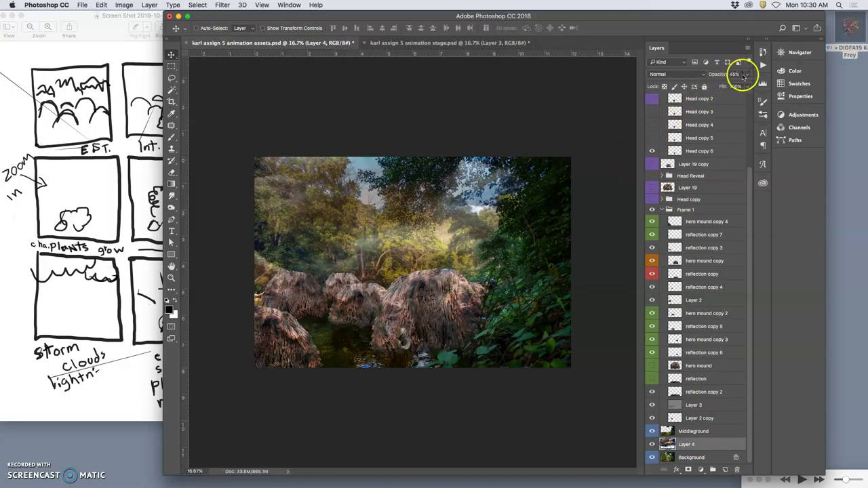
pyautogui.click(746, 75)
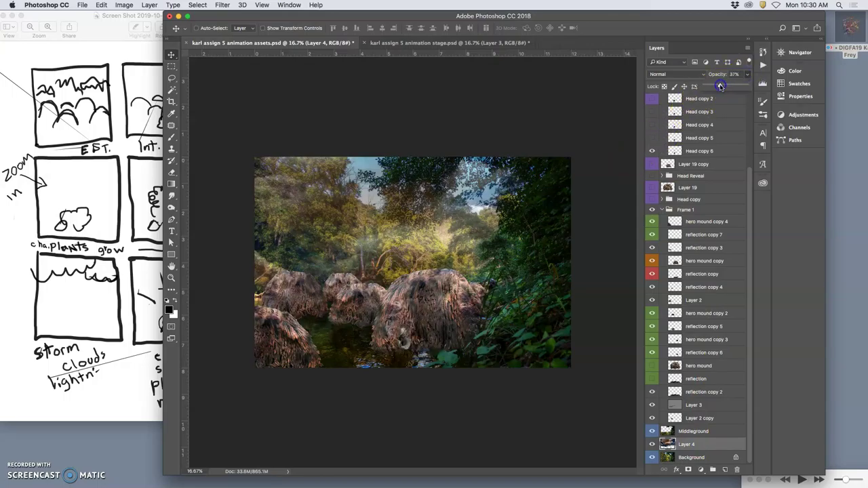
pyautogui.click(590, 167)
pyautogui.moveTo(511, 198); pyautogui.dragTo(478, 199)
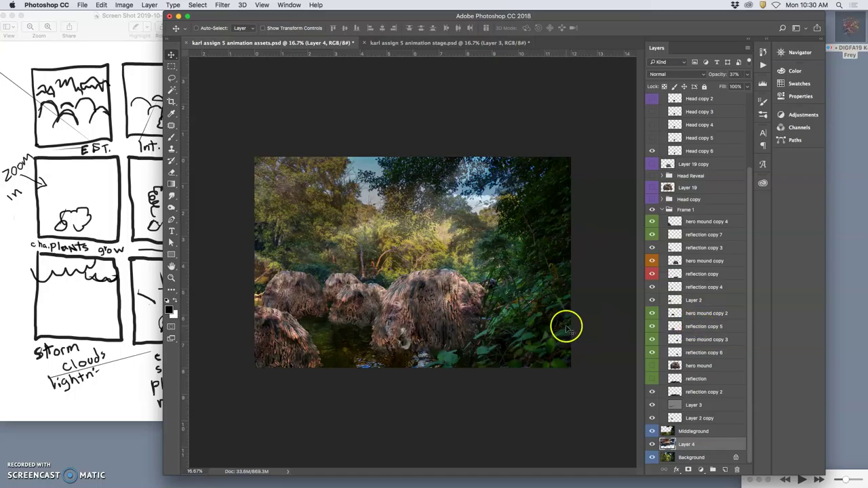
# Step: Merge the hero mound copy 4, Layer 2, hero mound copy 2, hero mound copy 3 and Layer 2 copy layers into one
pyautogui.click(694, 224)
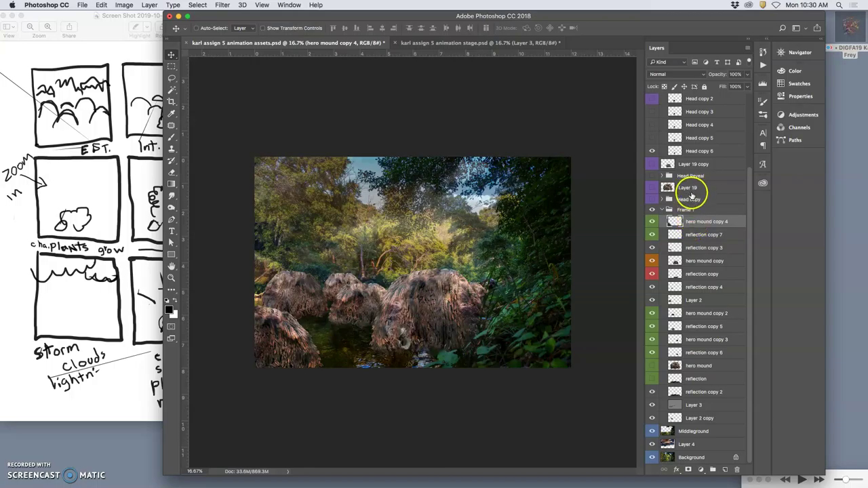
pyautogui.moveTo(693, 195); pyautogui.dragTo(695, 190)
pyautogui.moveTo(701, 185); pyautogui.dragTo(697, 301)
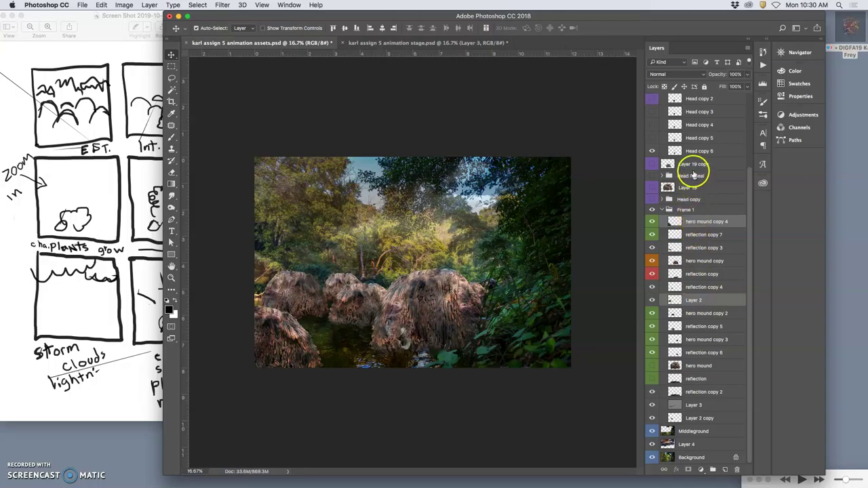
pyautogui.keyDown('super'); pyautogui.click(698, 315); pyautogui.keyUp('super')
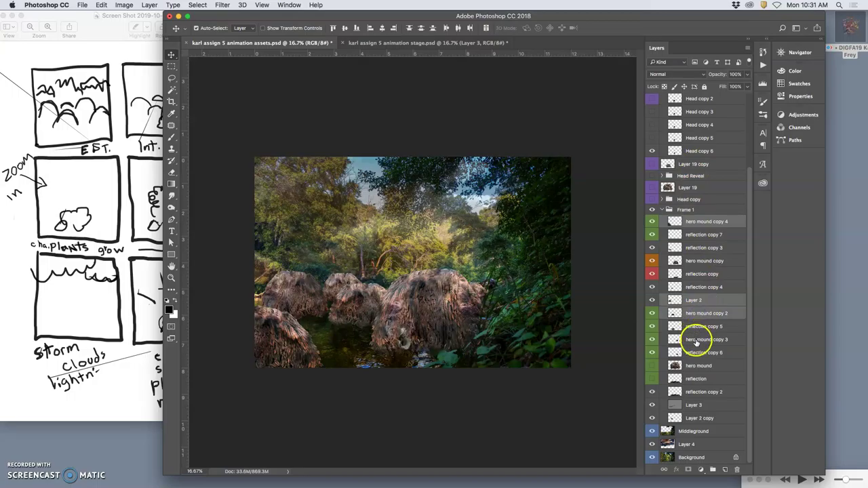
pyautogui.keyDown('super'); pyautogui.click(695, 340); pyautogui.keyUp('super')
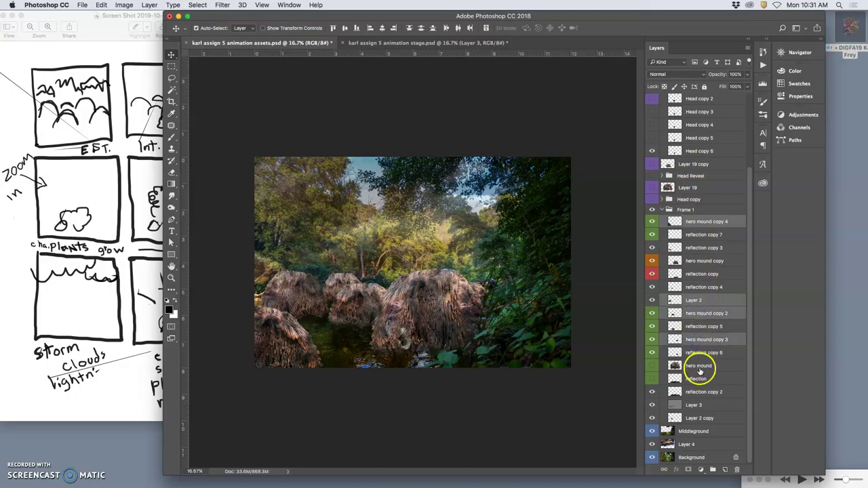
pyautogui.keyDown('super'); pyautogui.click(694, 419); pyautogui.keyUp('super')
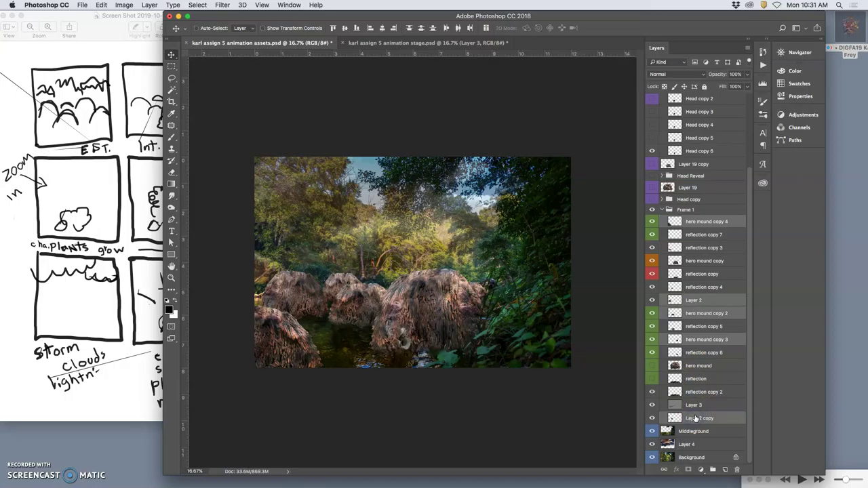
pyautogui.press('super')
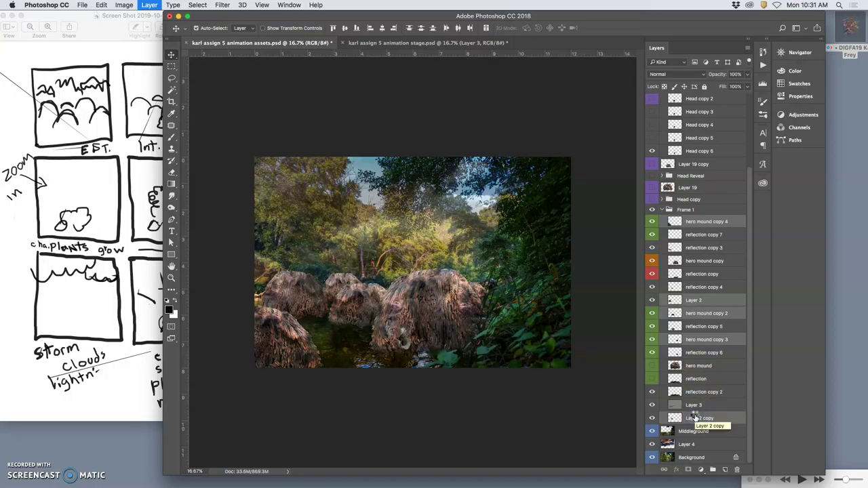
pyautogui.press('super+e')
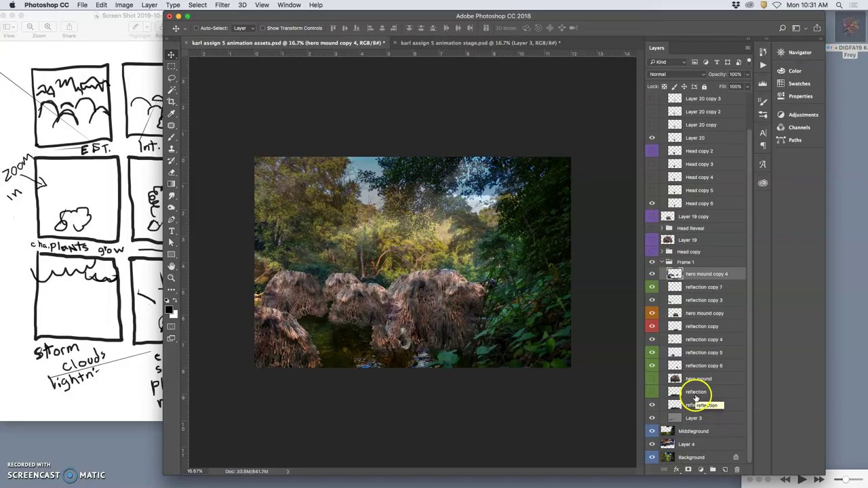
# Step: Lower the merged hero mound copy 4 layer to just below hero mound and compare the image with the stage document
pyautogui.press('super+bracketleft')
pyautogui.press('super+bracketleft')
pyautogui.press('super+bracketleft')
pyautogui.press('super+bracketleft')
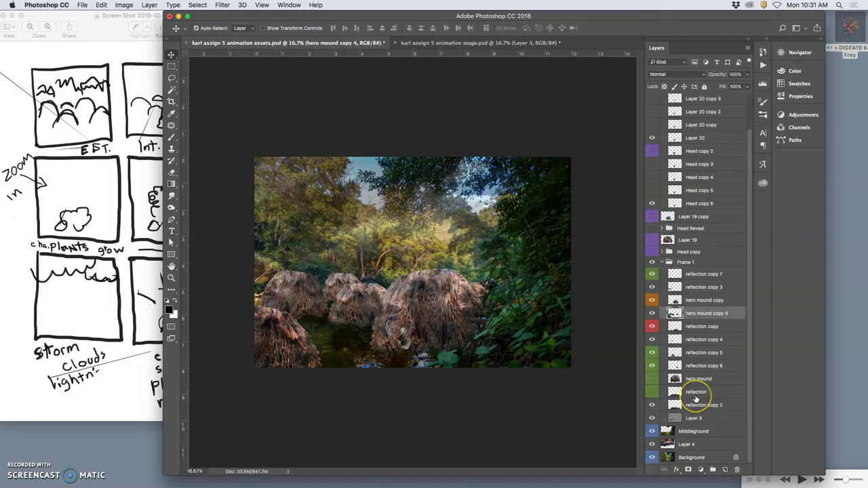
pyautogui.press('super+bracketleft')
pyautogui.press('super+bracketleft')
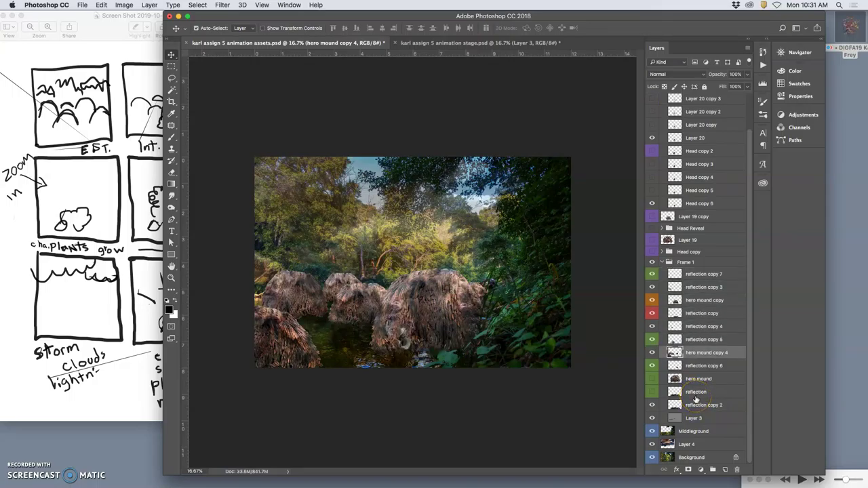
pyautogui.press('super+bracketleft')
pyautogui.press('super+bracketleft')
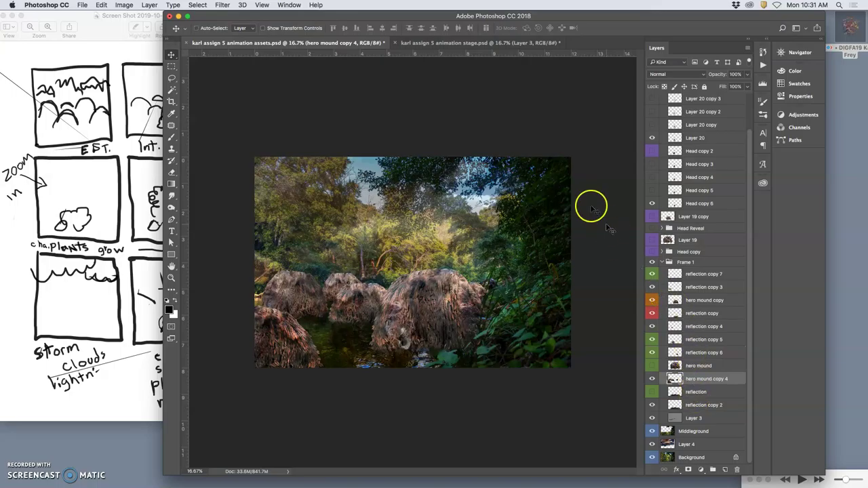
pyautogui.click(480, 42)
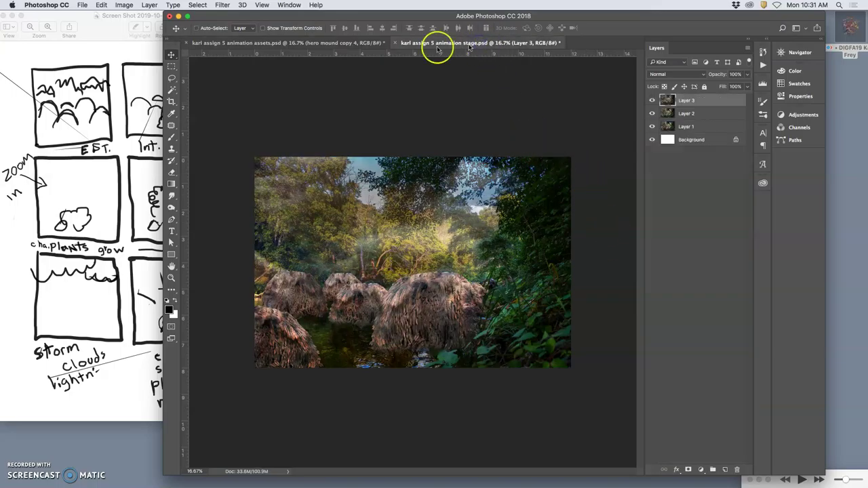
pyautogui.click(359, 43)
pyautogui.click(445, 43)
pyautogui.click(354, 43)
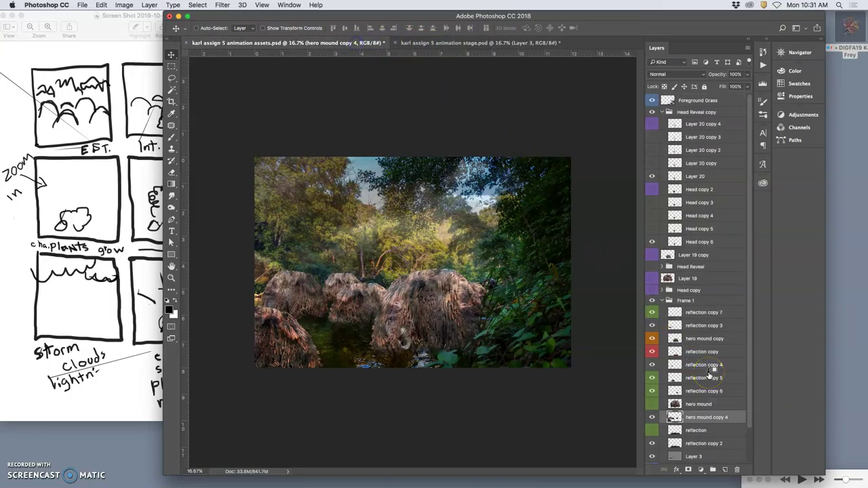
# Step: Raise hero mound copy 4 to just above reflection copy 5 and compare the image with the stage document
pyautogui.hotkey('alt', ']')
pyautogui.hotkey('alt', ']')
pyautogui.hotkey('alt', ']')
pyautogui.hotkey('alt', ']')
pyautogui.hotkey('alt', ']')
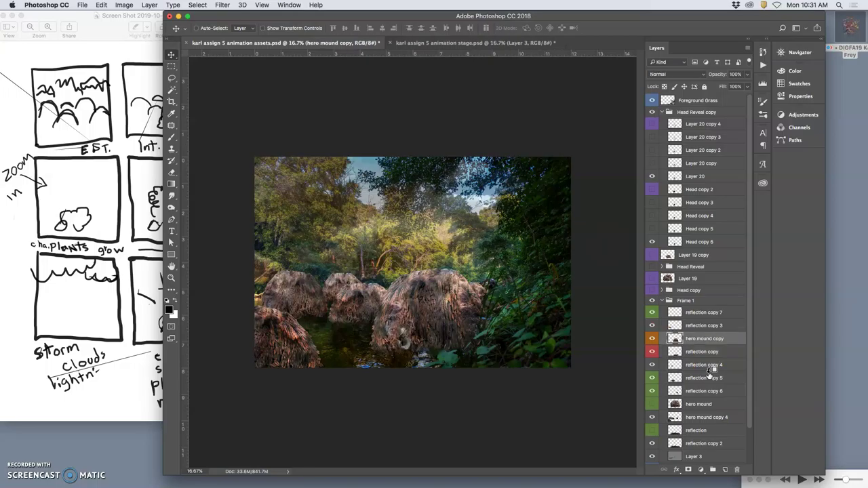
pyautogui.hotkey('alt', ']')
pyautogui.click(706, 418)
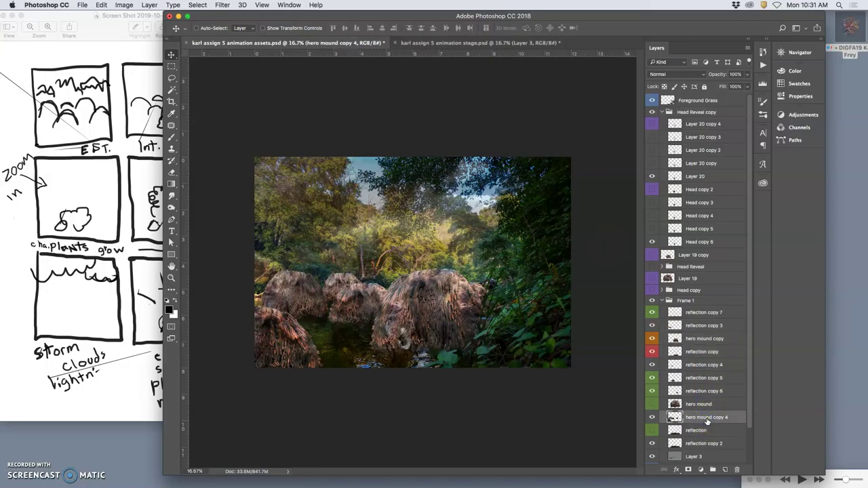
pyautogui.press('super+bracketright')
pyautogui.press('super+bracketright')
pyautogui.press('super+bracketright')
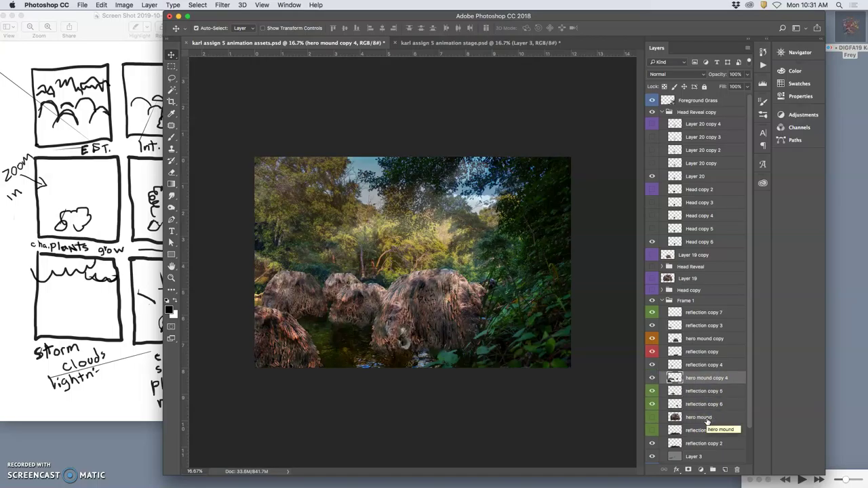
pyautogui.click(468, 43)
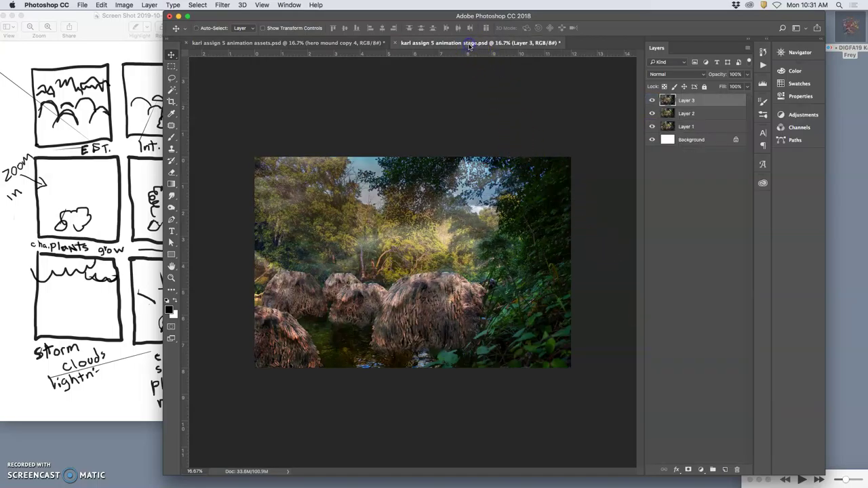
pyautogui.click(373, 43)
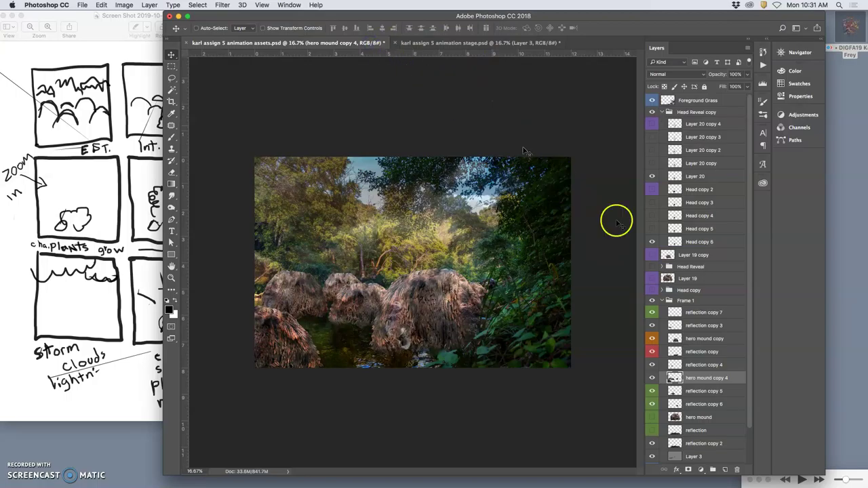
# Step: Raise hero mound copy 4 to just above reflection copy 3 and compare the image with the stage document again
pyautogui.press('super+bracketright')
pyautogui.press('super+bracketright')
pyautogui.press('super+bracketright')
pyautogui.press('super+bracketright')
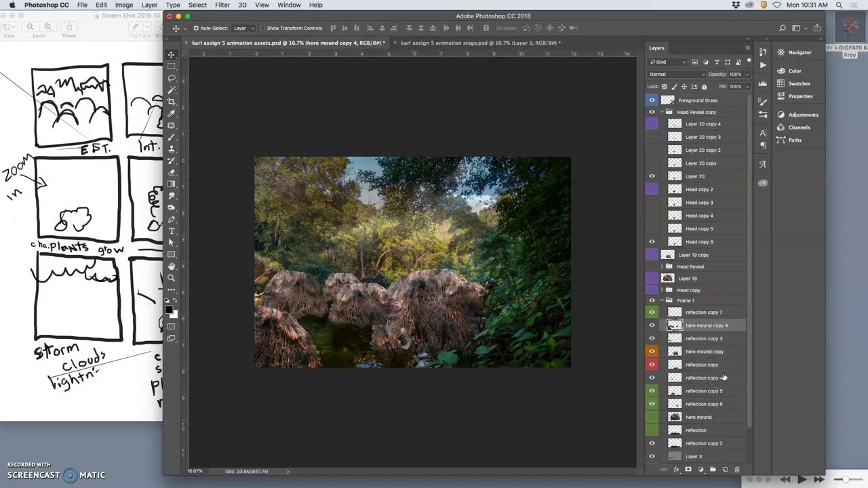
pyautogui.click(433, 43)
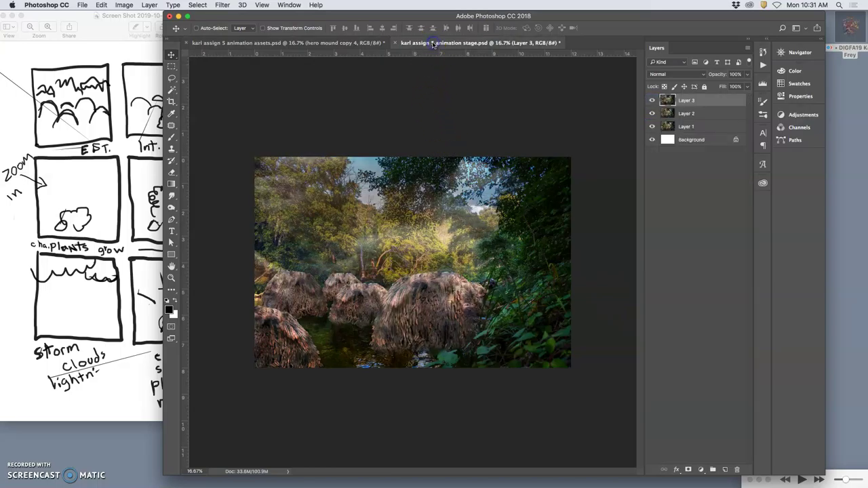
pyautogui.click(359, 42)
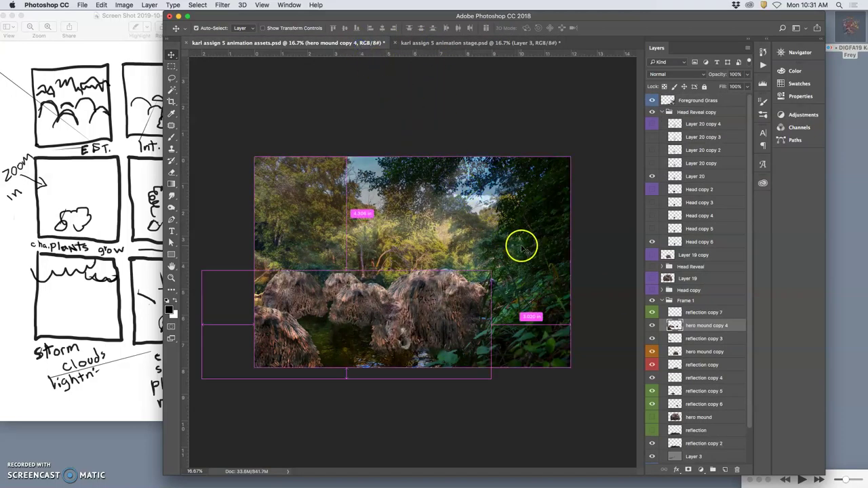
# Step: Place hero mound copy 4 directly below hero mound copy and check the image with and without Head copy 6
pyautogui.press('super+bracketleft')
pyautogui.press('super+bracketleft')
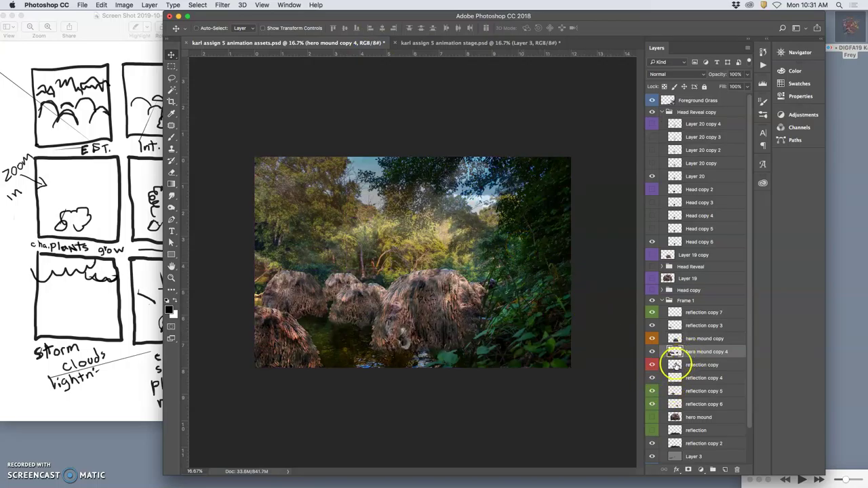
pyautogui.click(653, 243)
pyautogui.click(652, 242)
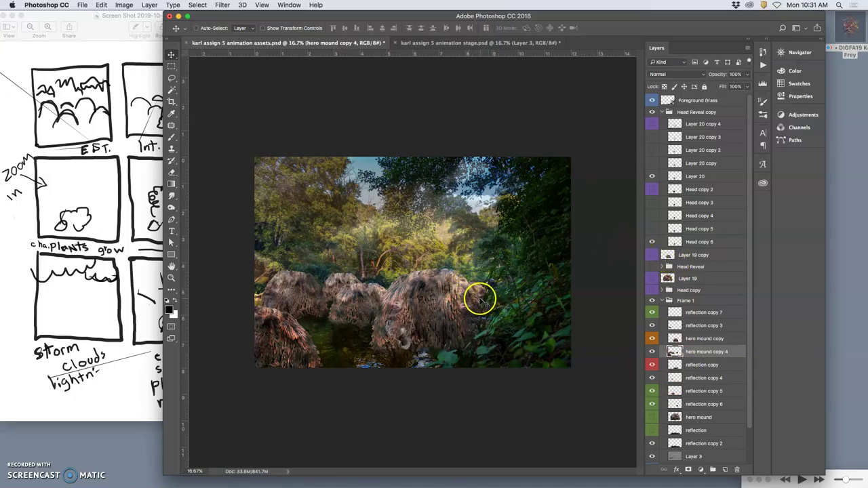
# Step: Label the hero mound copy 4 layer blue in the layer stack
pyautogui.click(699, 351)
pyautogui.rightClick(655, 349)
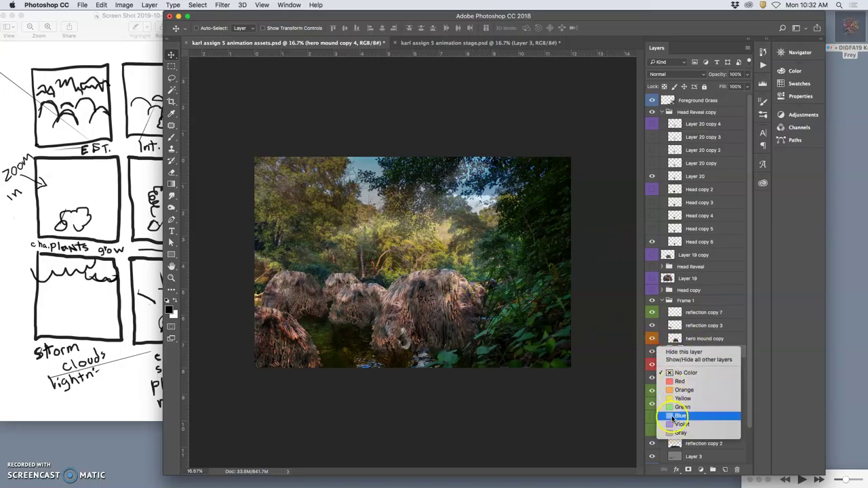
pyautogui.click(673, 417)
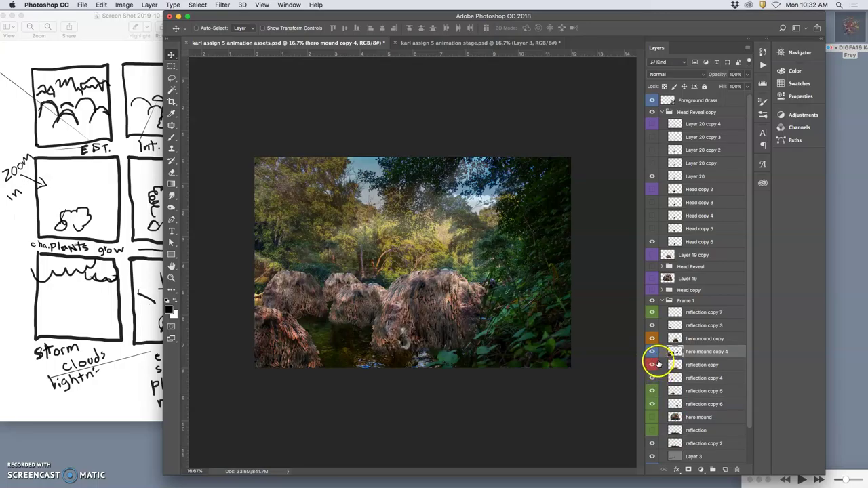
# Step: Warp the hero mound copy 4 layer slightly, lowering the top of the rear mound and nudging the layer's far edge outward
pyautogui.press('super+t')
pyautogui.rightClick(382, 298)
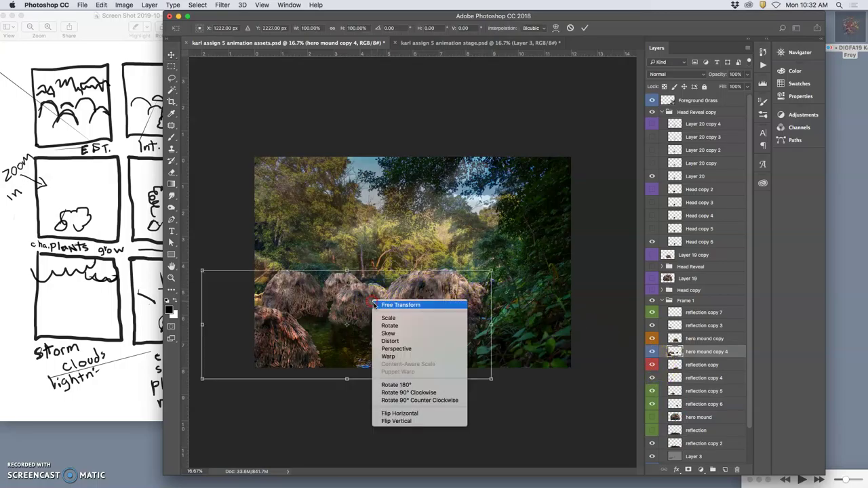
pyautogui.click(389, 357)
pyautogui.moveTo(296, 305); pyautogui.dragTo(297, 304)
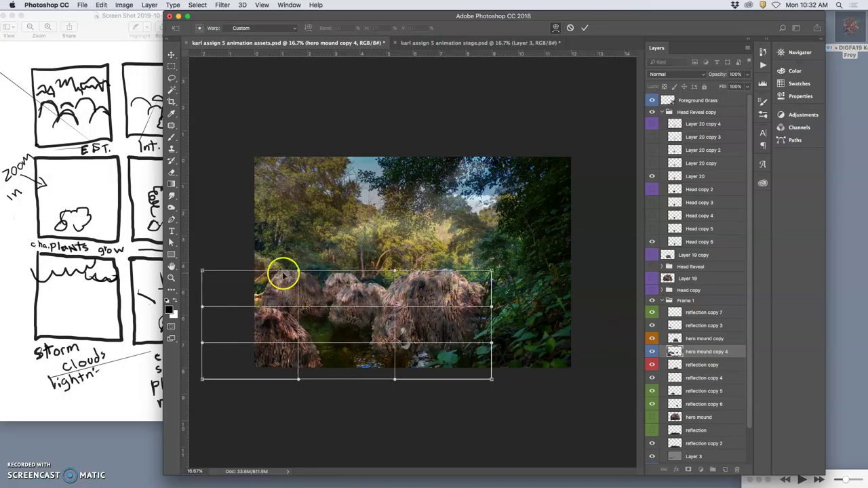
pyautogui.moveTo(283, 272); pyautogui.dragTo(285, 277)
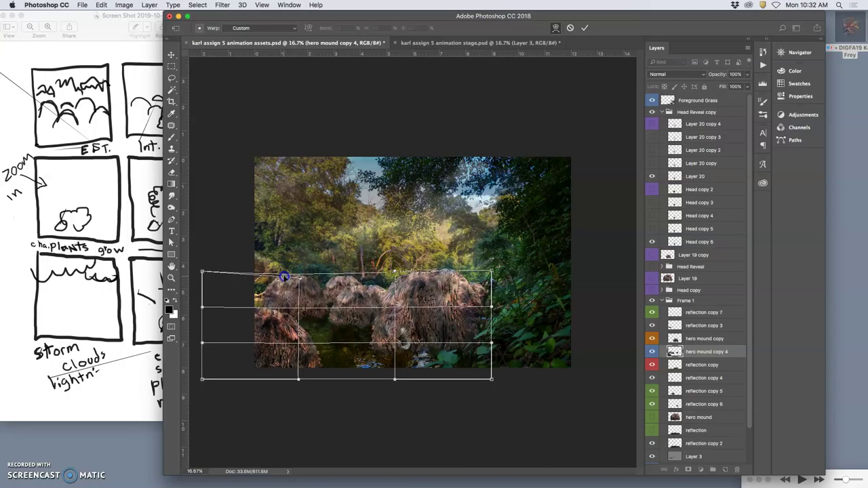
pyautogui.moveTo(284, 276); pyautogui.dragTo(285, 275)
pyautogui.moveTo(481, 286); pyautogui.dragTo(482, 288)
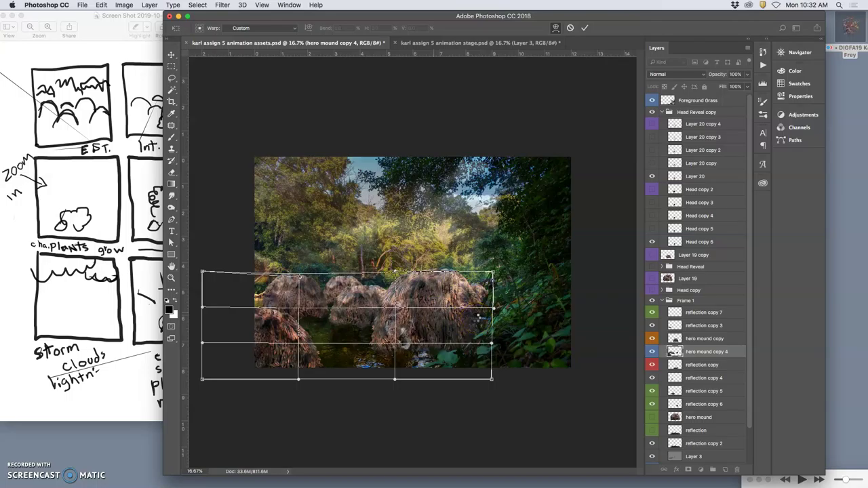
pyautogui.doubleClick(478, 312)
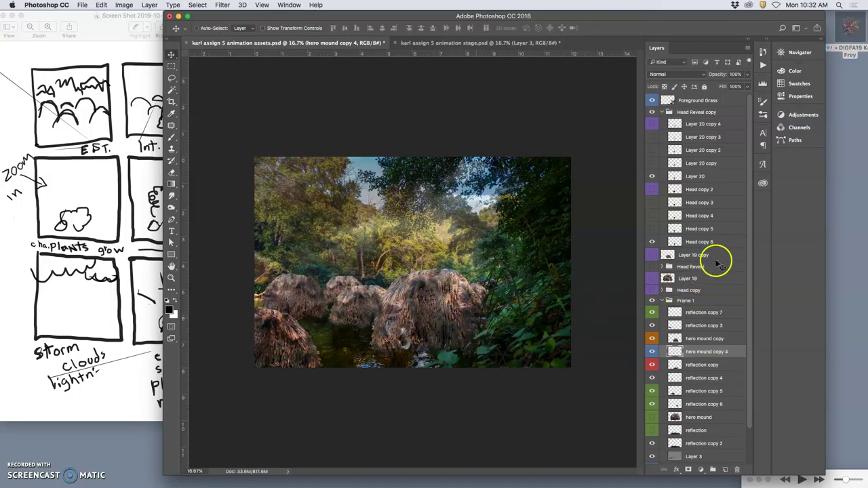
# Step: Stamp all visible layers into a new merged layer above Foreground Grass
pyautogui.click(699, 101)
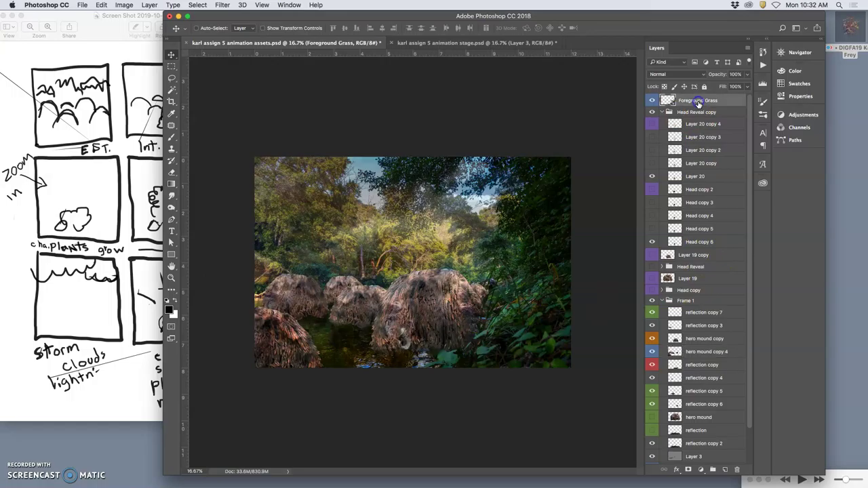
pyautogui.click(651, 100)
pyautogui.click(651, 100)
pyautogui.click(154, 6)
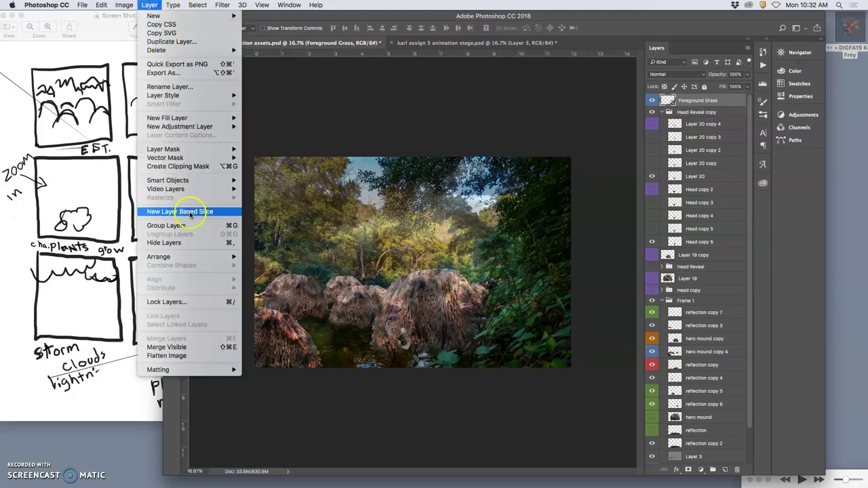
pyautogui.click(187, 347)
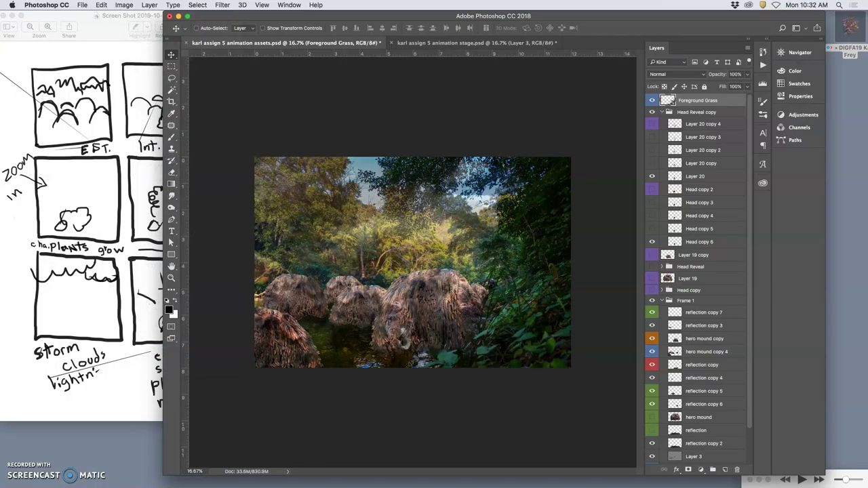
pyautogui.press('alt+shift+super+e')
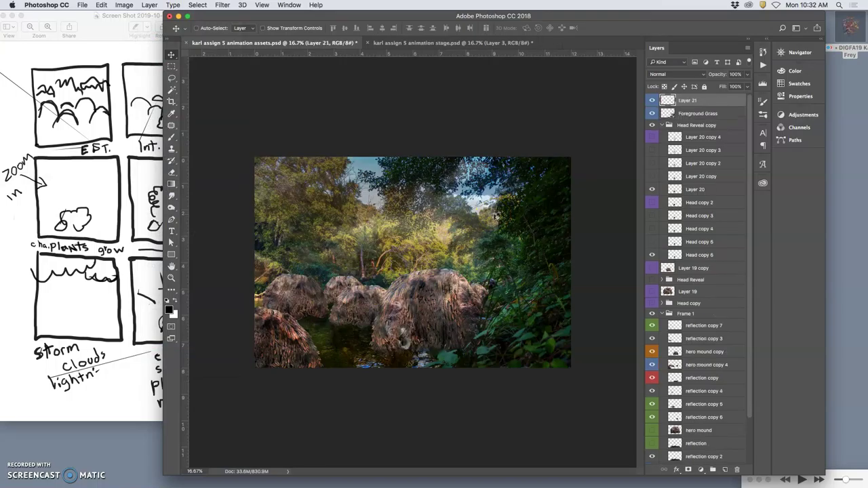
# Step: Copy the merged image and paste it as a new layer on top of the stage document
pyautogui.press('super+c')
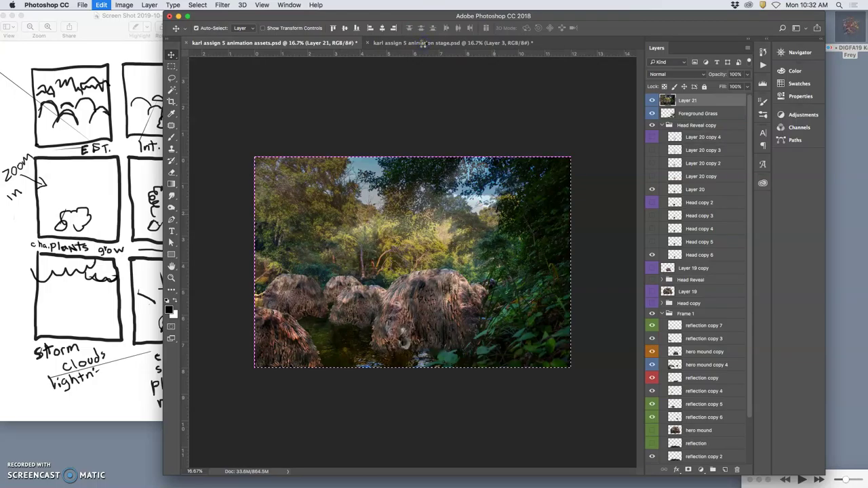
pyautogui.click(423, 43)
pyautogui.press('super+v')
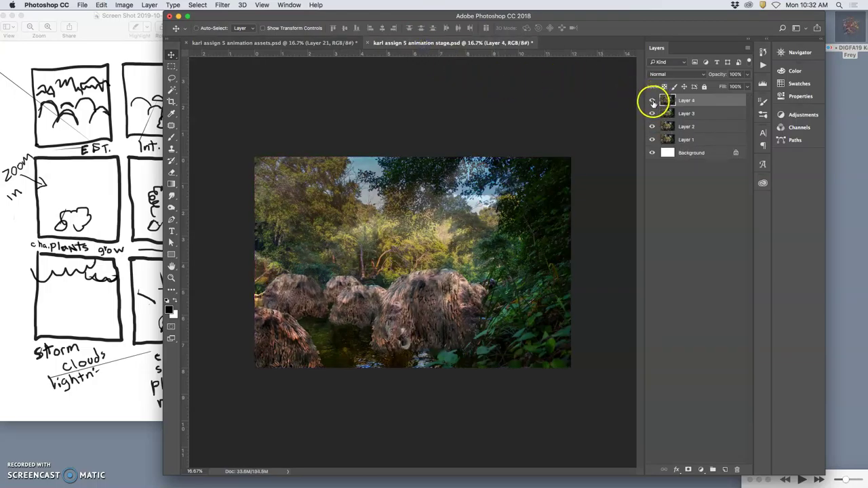
# Step: Compare the pasted Layer 4 with the frame beneath it by toggling its visibility, and consult the storyboard sketch
pyautogui.click(651, 100)
pyautogui.click(653, 101)
pyautogui.click(652, 101)
pyautogui.click(651, 101)
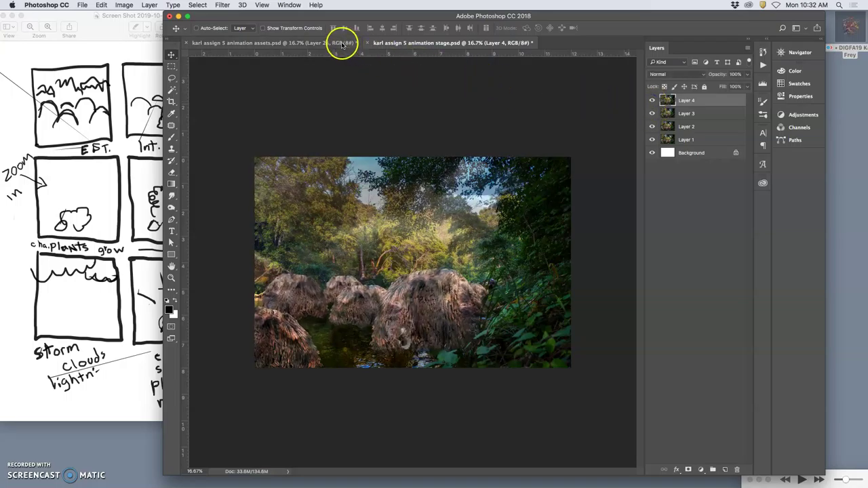
pyautogui.click(156, 134)
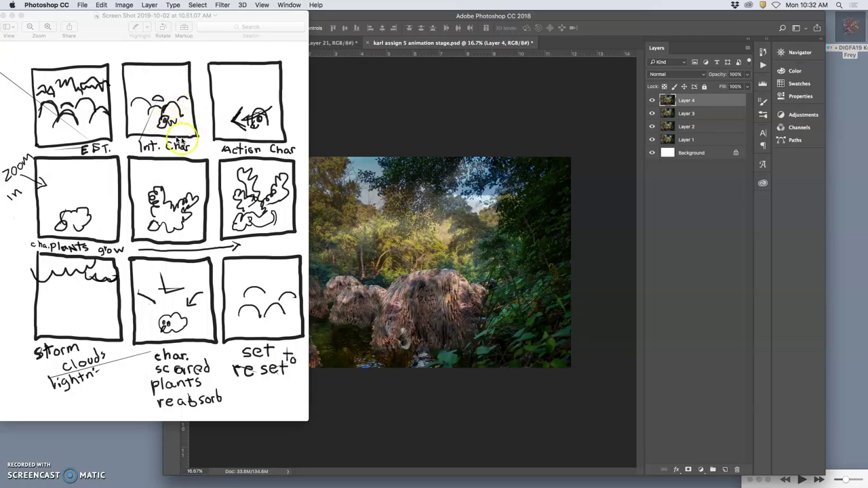
pyautogui.click(415, 45)
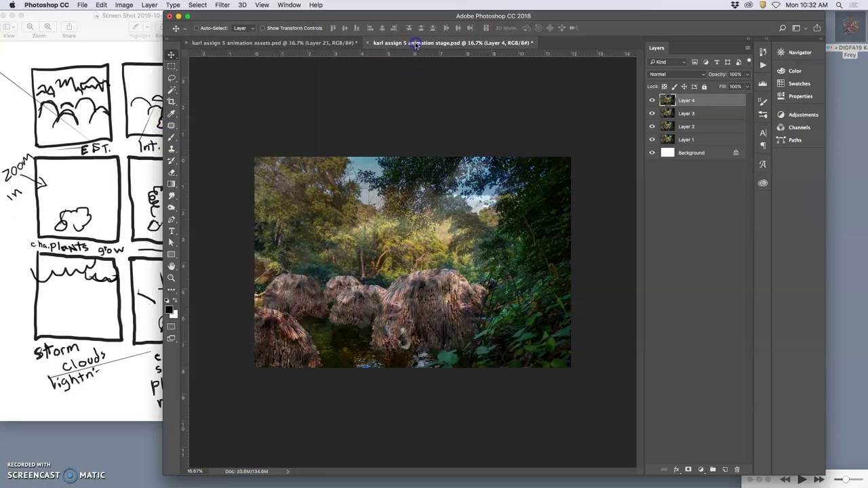
# Step: Delete the merged layer from the assets document and switch the visible head-reveal layers to Layer 20 copy and Head copy 5
pyautogui.click(302, 43)
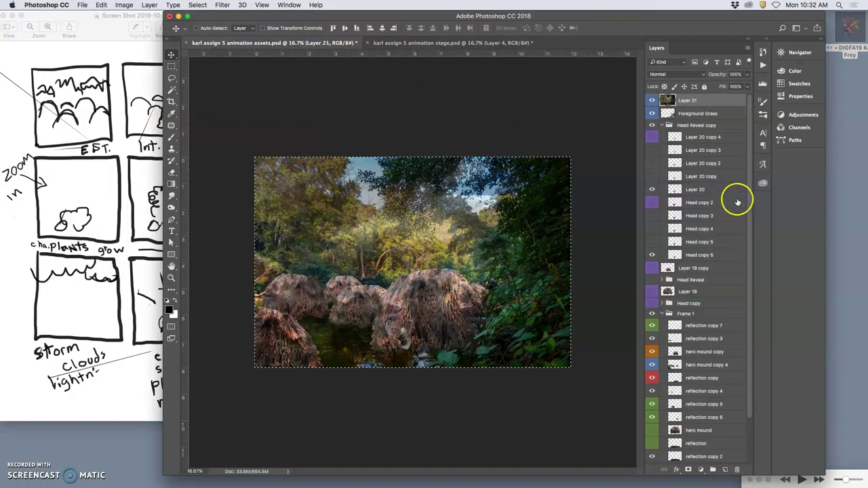
pyautogui.press('super+d')
pyautogui.press('Delete')
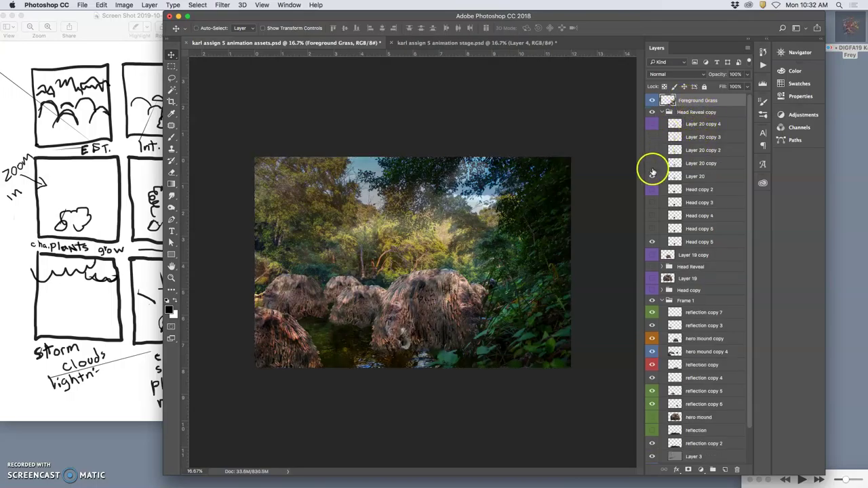
pyautogui.click(653, 175)
pyautogui.click(653, 229)
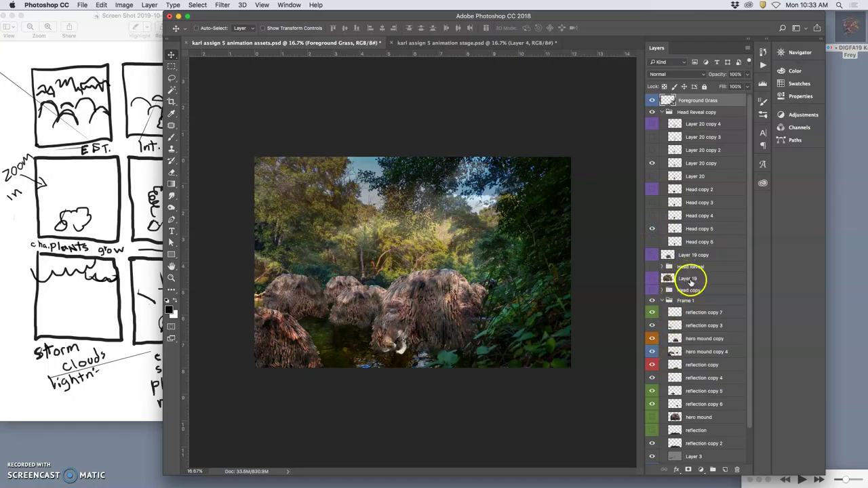
# Step: Warp the hero mound copy layer so the mound's top bulges slightly upward and outward
pyautogui.click(695, 341)
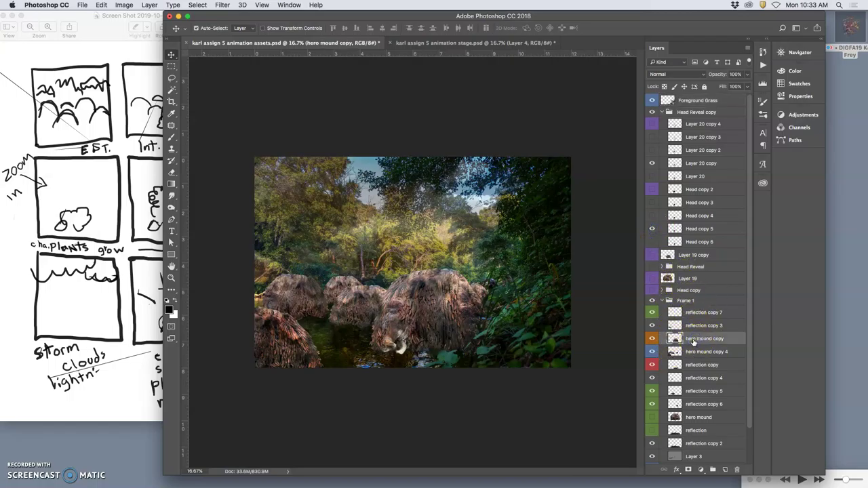
pyautogui.press('super+t')
pyautogui.rightClick(458, 303)
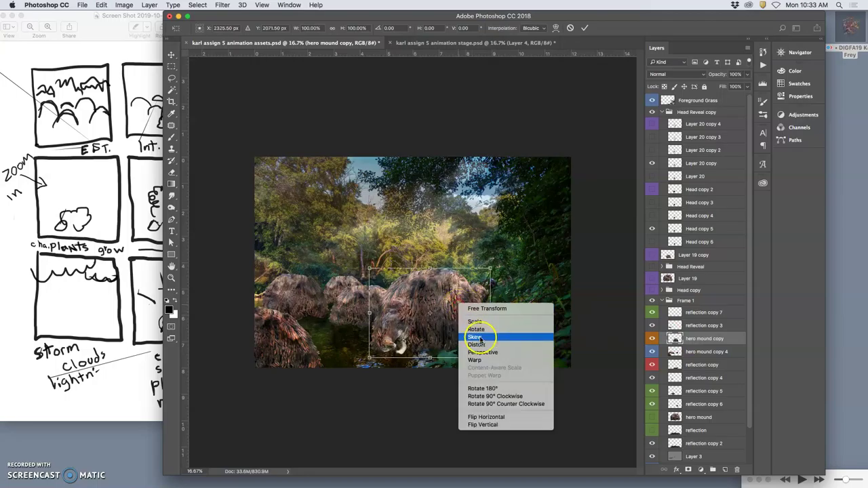
pyautogui.click(478, 359)
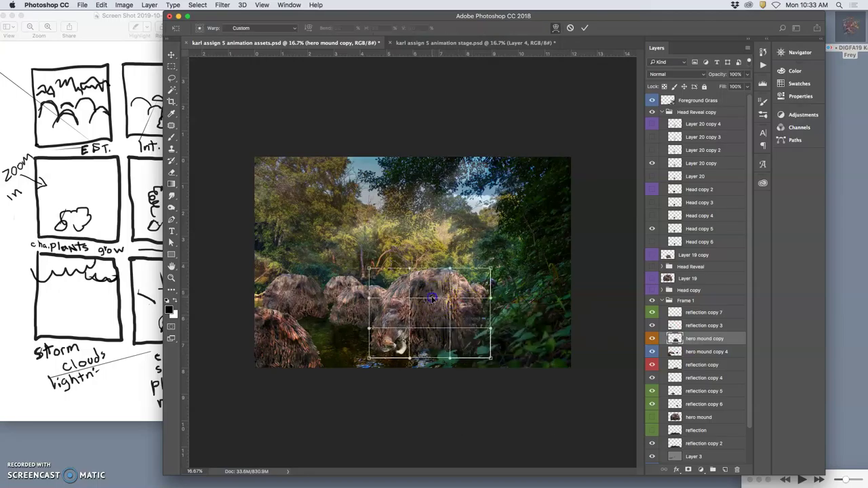
pyautogui.moveTo(432, 295); pyautogui.dragTo(384, 282)
pyautogui.moveTo(450, 267); pyautogui.dragTo(468, 271)
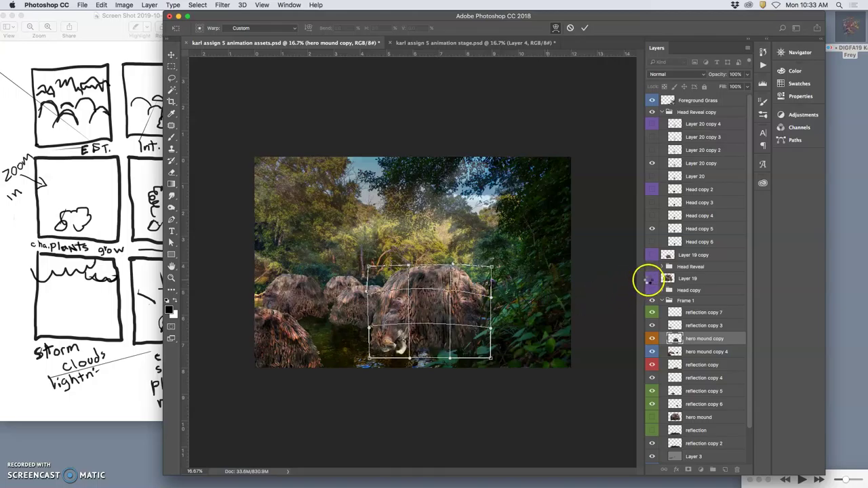
pyautogui.press('Return')
# Step: Show Layer 19 copy over the hero mound and reduce its opacity to 60%
pyautogui.click(651, 256)
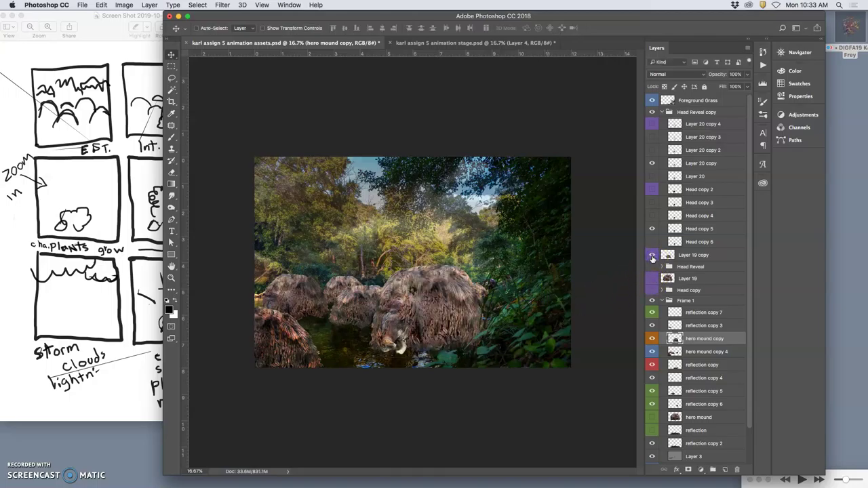
pyautogui.click(651, 256)
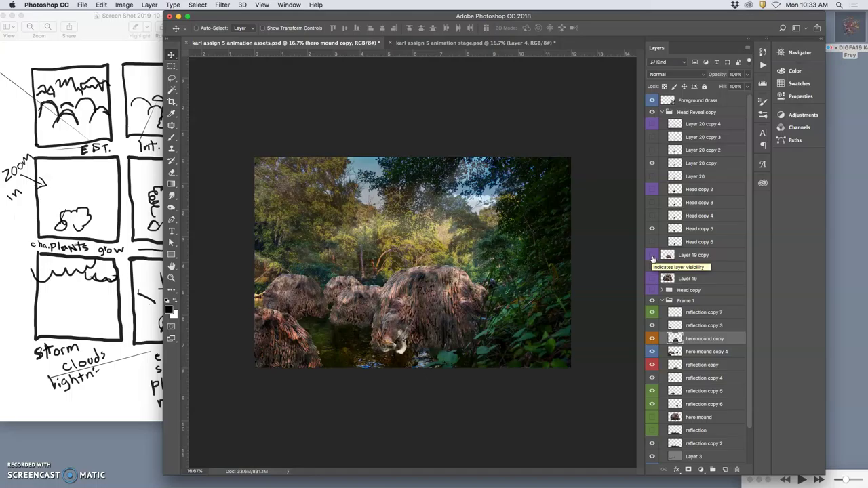
pyautogui.click(652, 257)
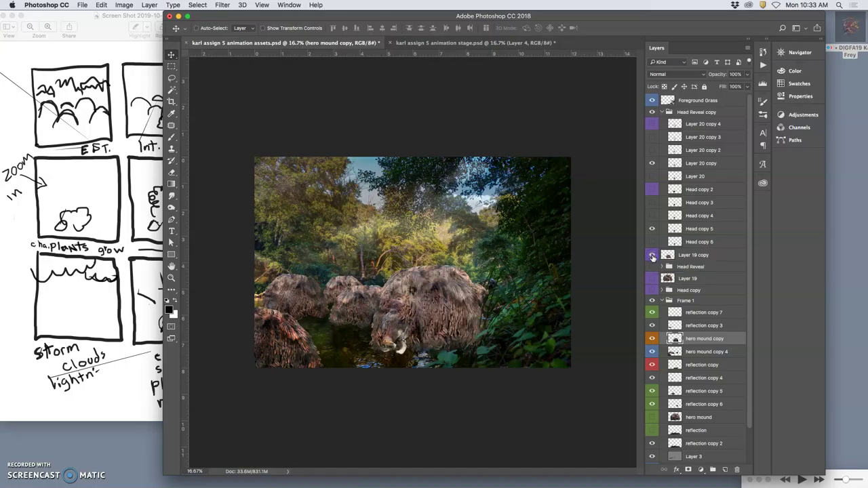
pyautogui.click(652, 256)
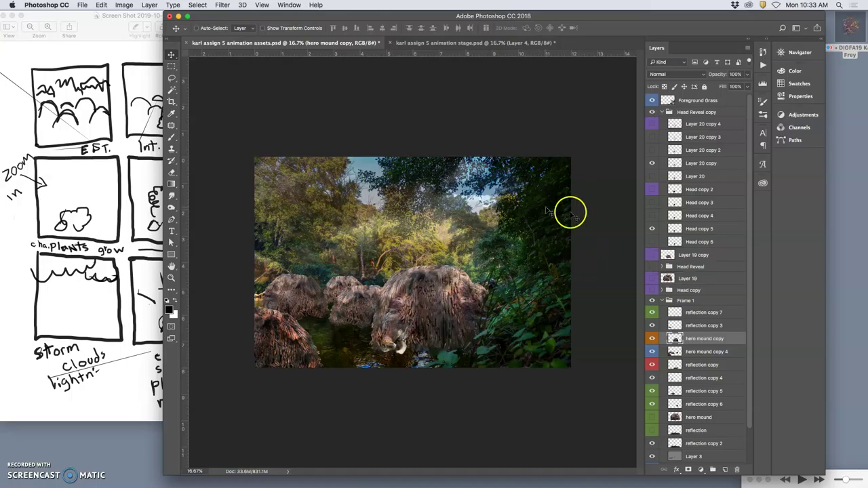
pyautogui.click(653, 256)
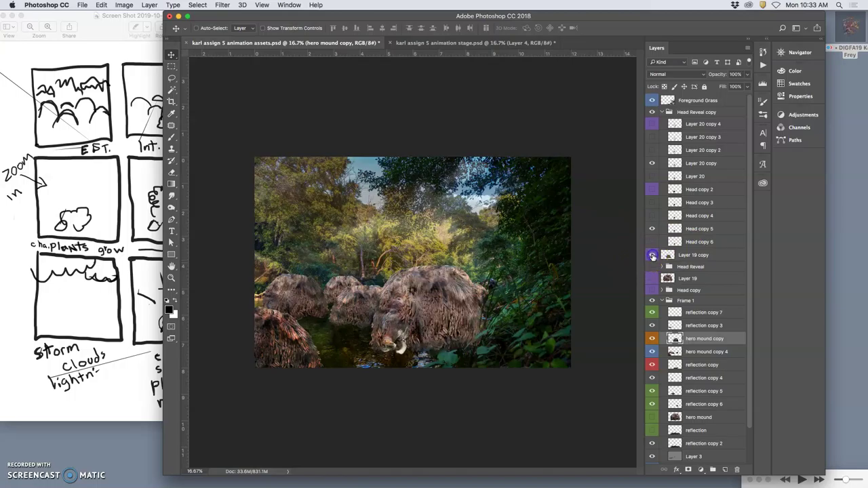
pyautogui.click(693, 254)
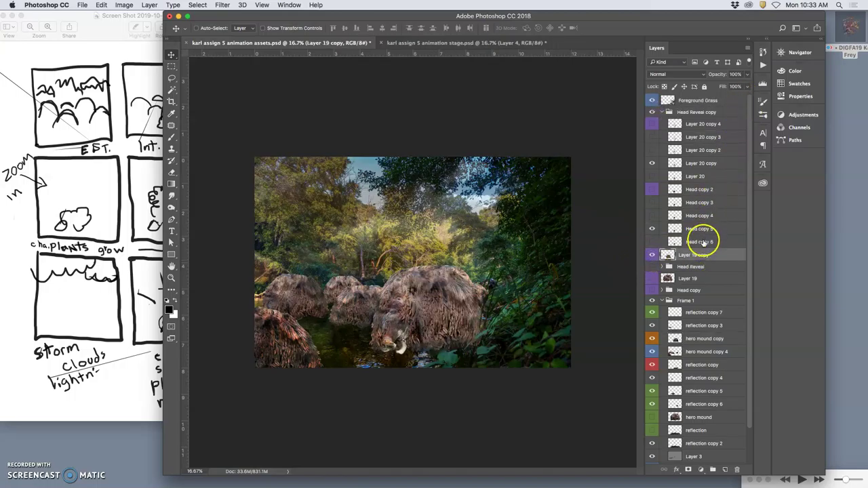
pyautogui.click(746, 74)
pyautogui.moveTo(744, 86); pyautogui.dragTo(730, 87)
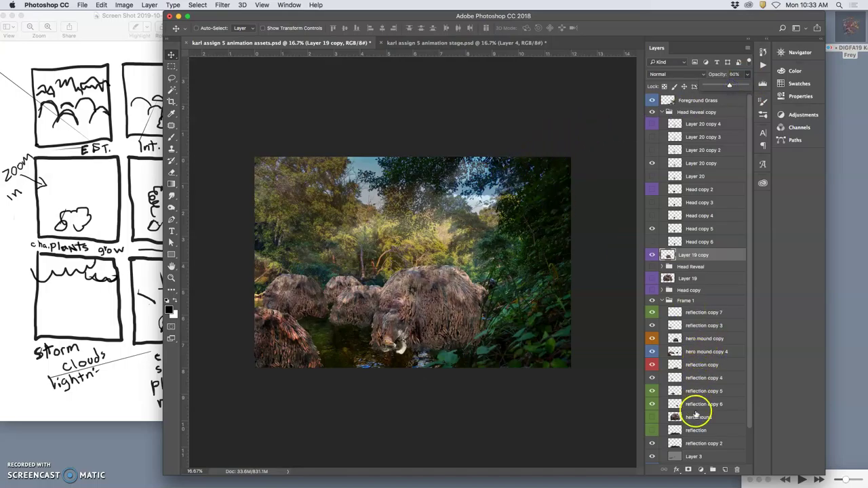
# Step: Warp hero mound copy 4 again, shifting the smaller mounds around the hero mound slightly
pyautogui.click(693, 354)
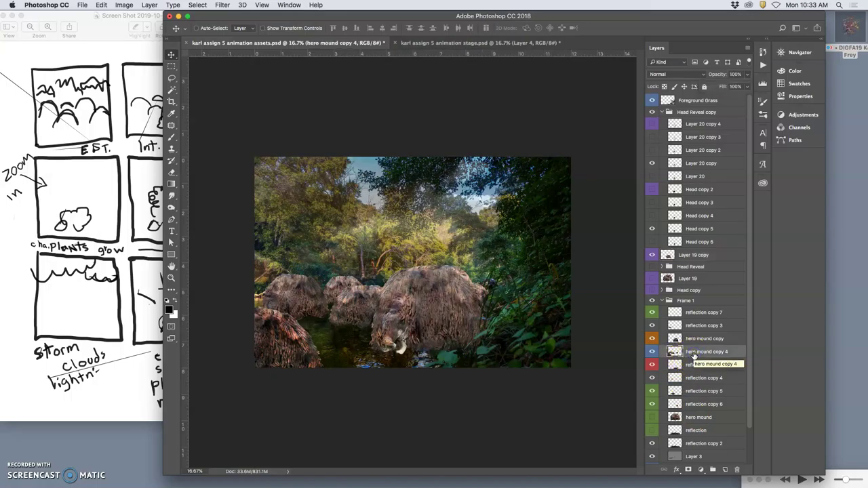
pyautogui.press('super+t')
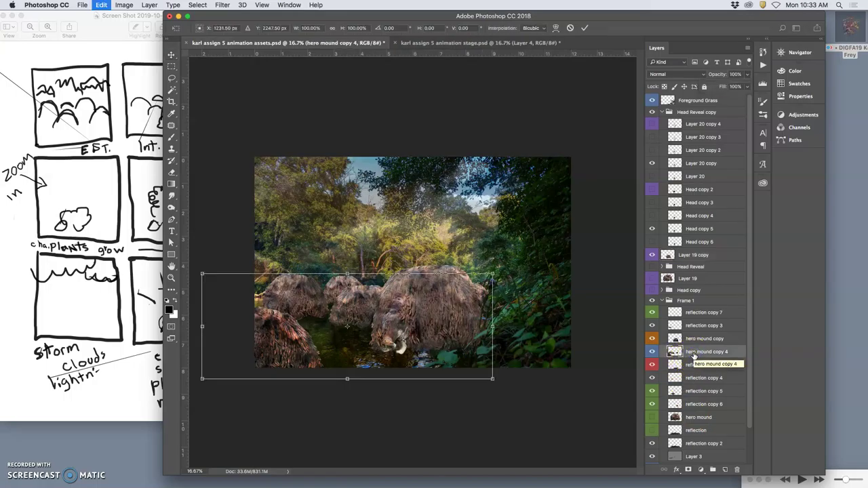
pyautogui.rightClick(371, 300)
pyautogui.click(390, 356)
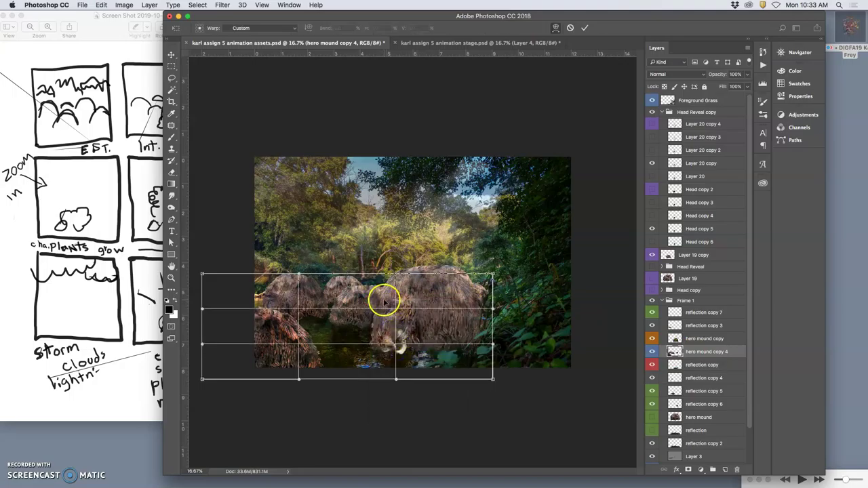
pyautogui.moveTo(383, 294); pyautogui.dragTo(384, 289)
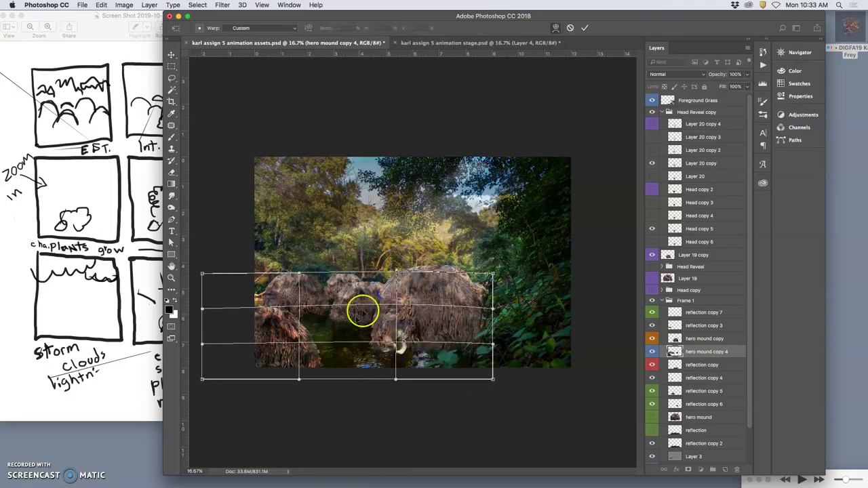
pyautogui.moveTo(350, 344); pyautogui.dragTo(349, 345)
pyautogui.moveTo(284, 294); pyautogui.dragTo(284, 296)
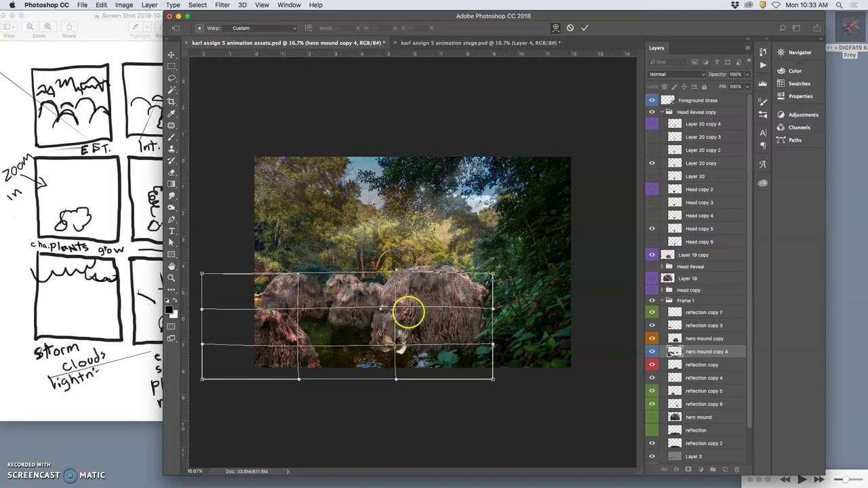
pyautogui.press('Return')
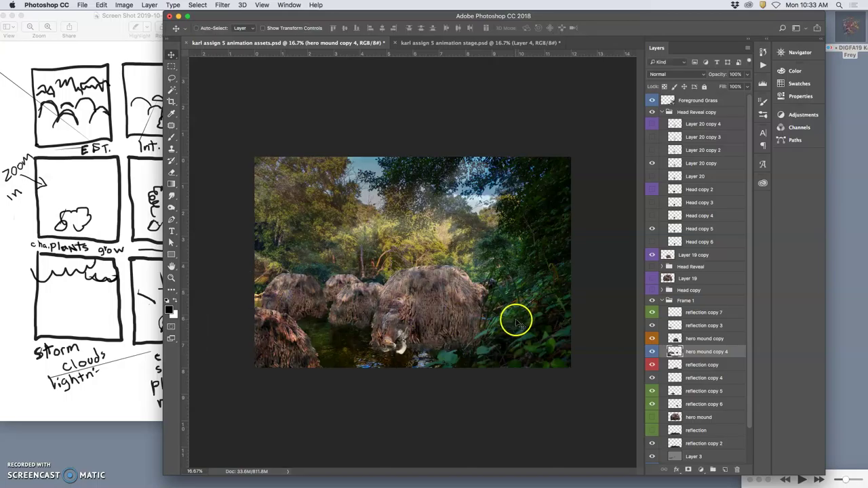
pyautogui.scroll(-3, 689, 435)
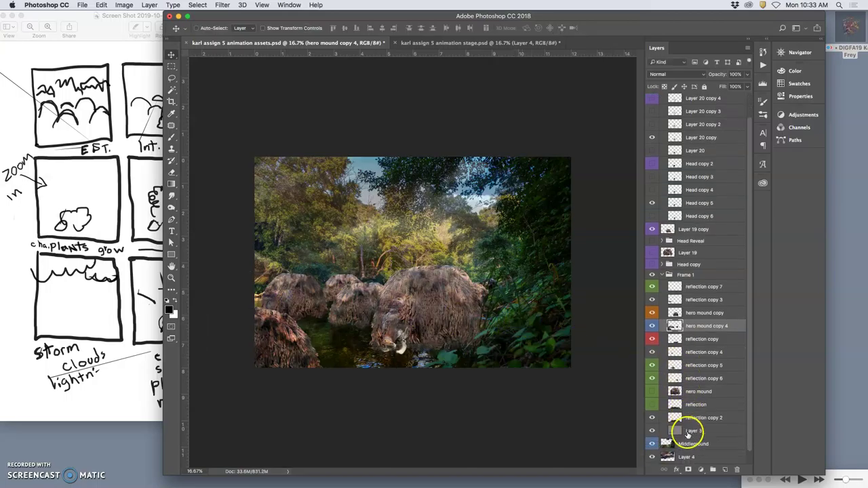
# Step: Set the opacity of Layer 4 in the assets document to 34% and shift the layer slightly sideways
pyautogui.click(686, 444)
pyautogui.click(746, 74)
pyautogui.moveTo(727, 87); pyautogui.dragTo(717, 86)
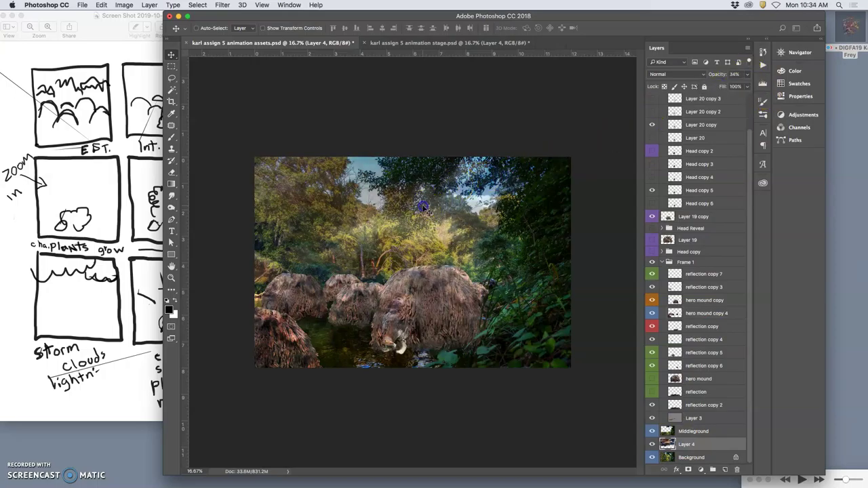
pyautogui.moveTo(423, 208); pyautogui.dragTo(433, 210)
# Step: Warp Layer 4 so the haze over the trees and sky bends outward along its right edge
pyautogui.press('super+t')
pyautogui.rightClick(453, 218)
pyautogui.click(468, 274)
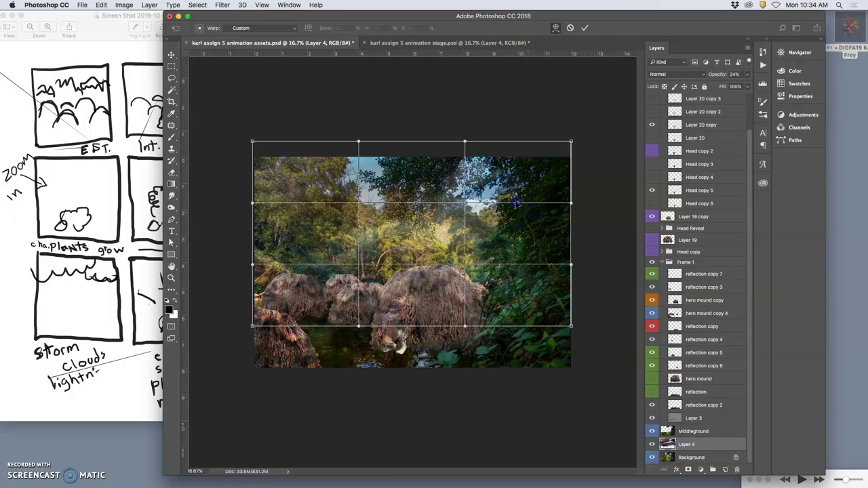
pyautogui.moveTo(520, 197); pyautogui.dragTo(495, 212)
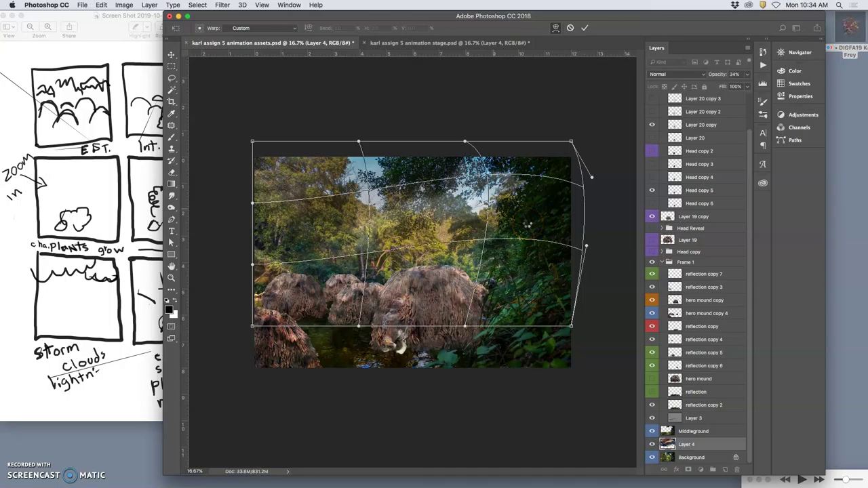
pyautogui.press('Return')
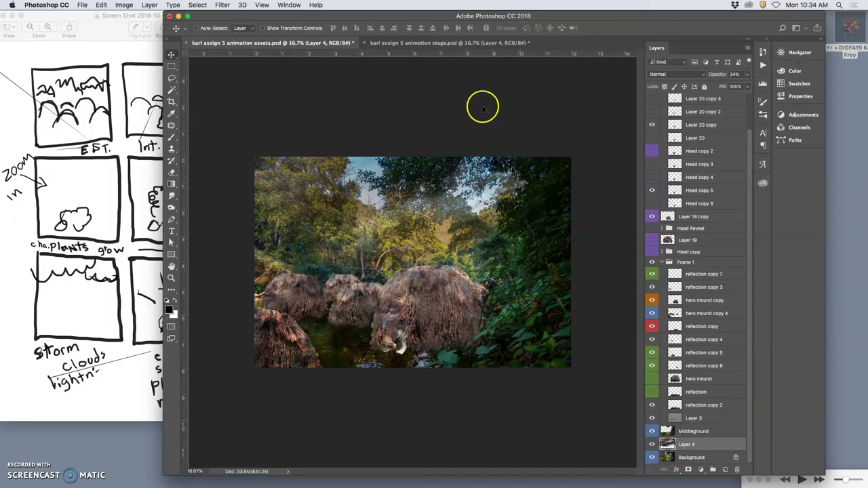
# Step: Compare the assets composition with the last frame in the stage document, toggling the stage's Layer 4
pyautogui.click(446, 44)
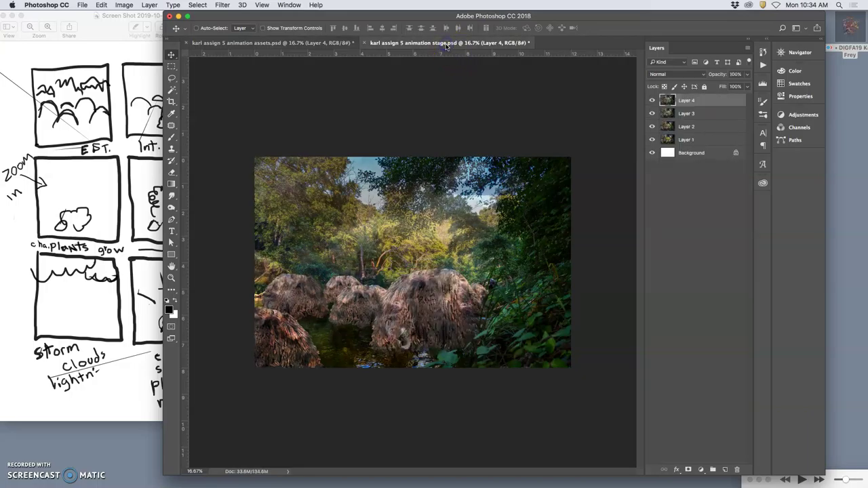
pyautogui.click(280, 43)
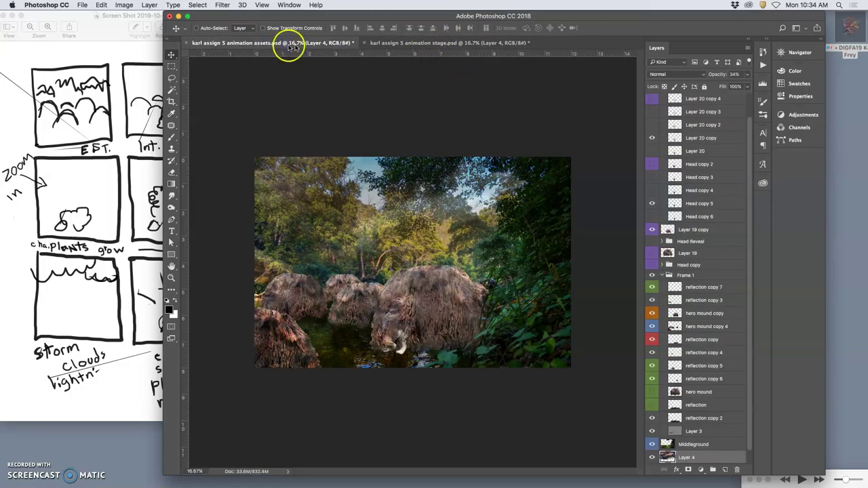
pyautogui.click(393, 43)
pyautogui.click(295, 43)
pyautogui.click(393, 43)
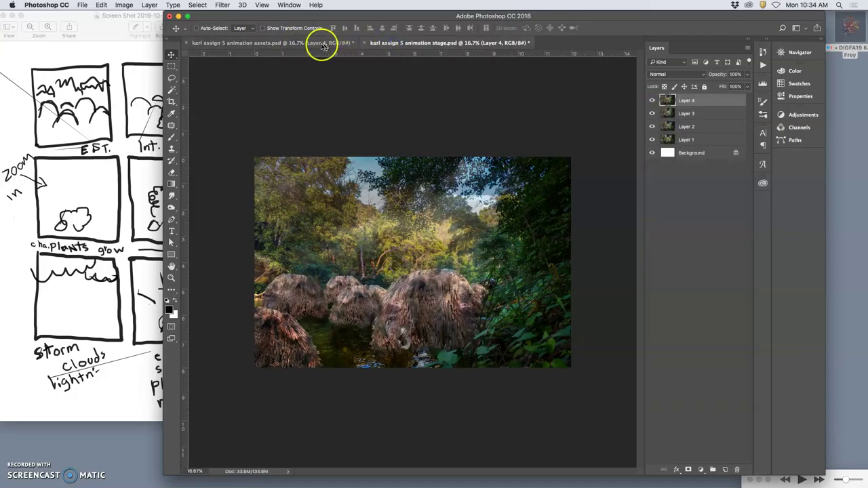
pyautogui.click(651, 101)
pyautogui.click(652, 100)
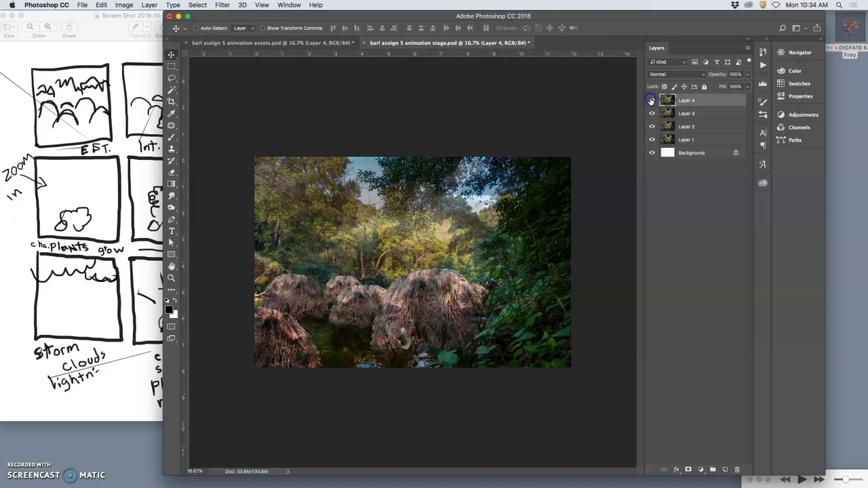
pyautogui.click(336, 43)
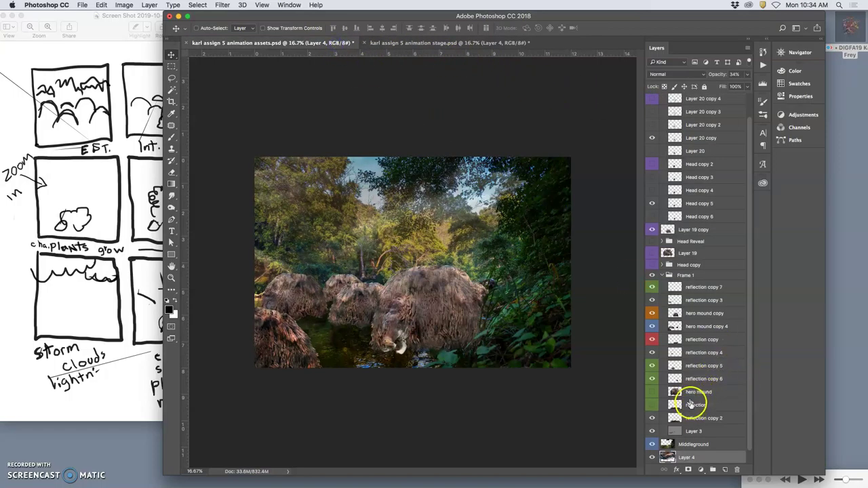
# Step: Scale hero mound copy 4 down very slightly and compare the result with the stage document's last frame
pyautogui.click(687, 329)
pyautogui.hotkey('ctrl', 't')
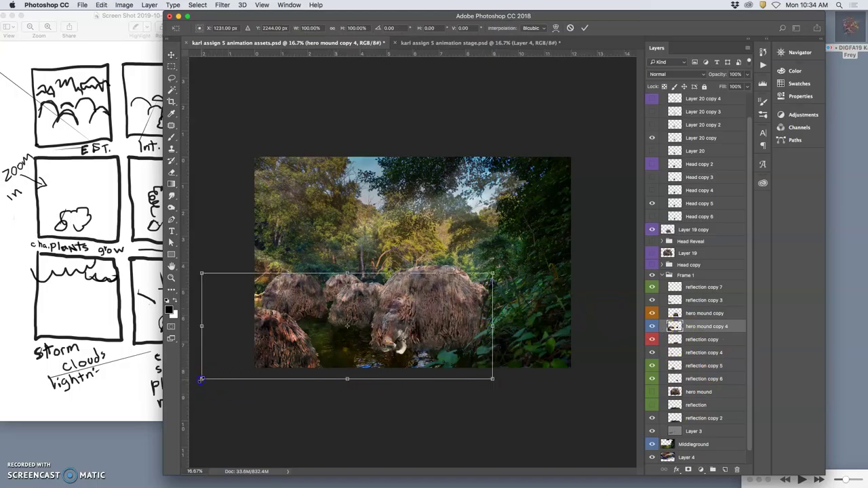
pyautogui.moveTo(202, 380); pyautogui.dragTo(203, 379)
pyautogui.press('Return')
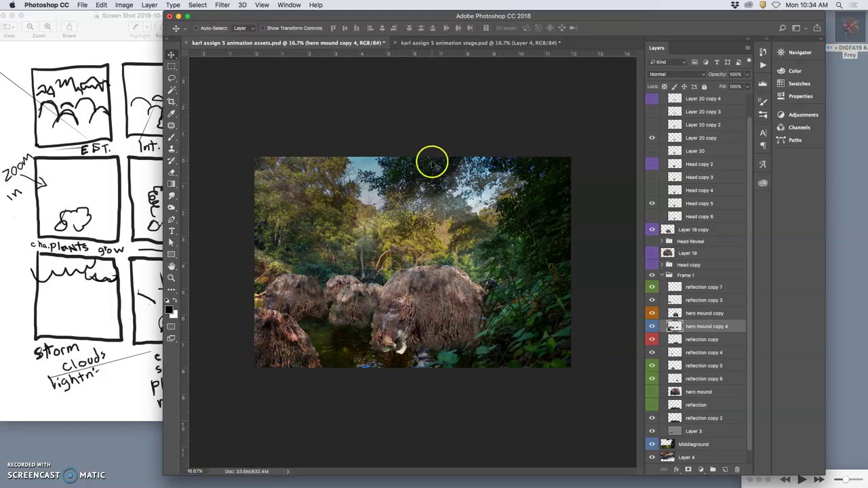
pyautogui.click(474, 41)
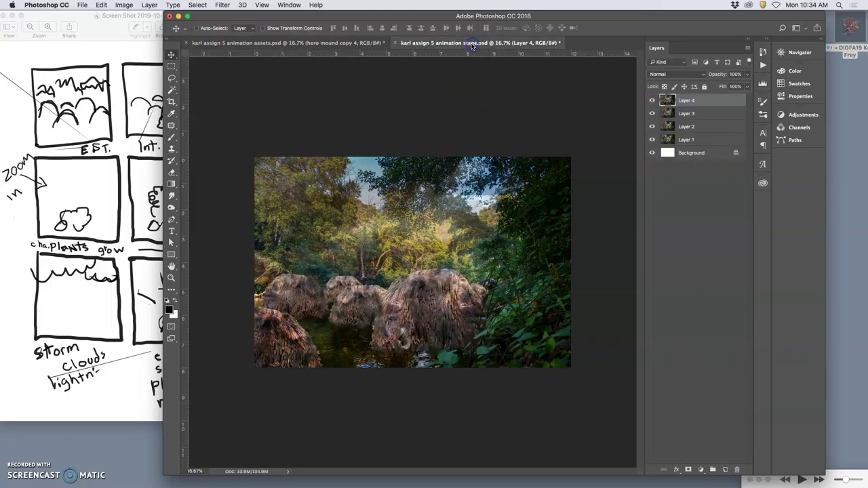
pyautogui.click(333, 41)
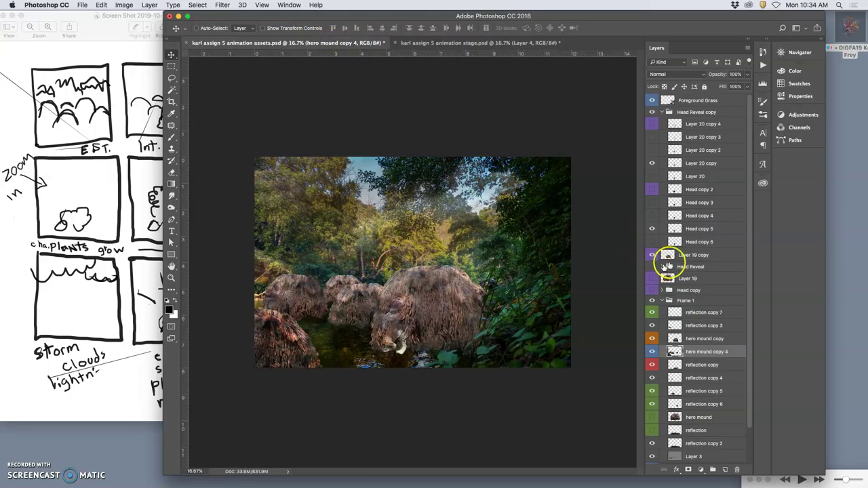
# Step: Merge the visible layers into a new layer above Foreground Grass and paste its full-canvas copy into the stage document
pyautogui.click(698, 100)
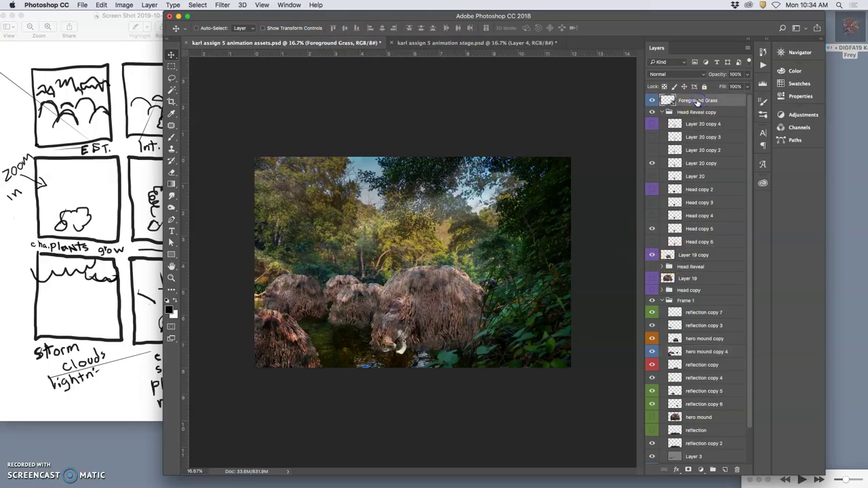
pyautogui.click(149, 5)
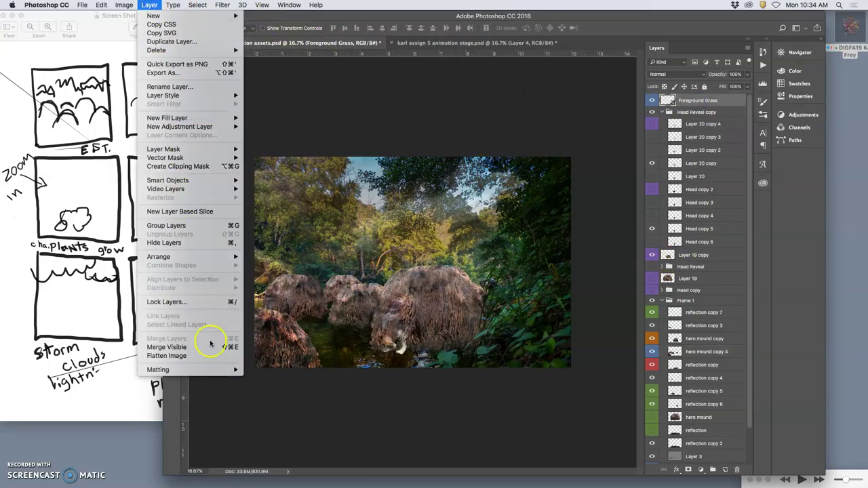
pyautogui.keyDown('alt'); pyautogui.click(200, 341); pyautogui.keyUp('alt')
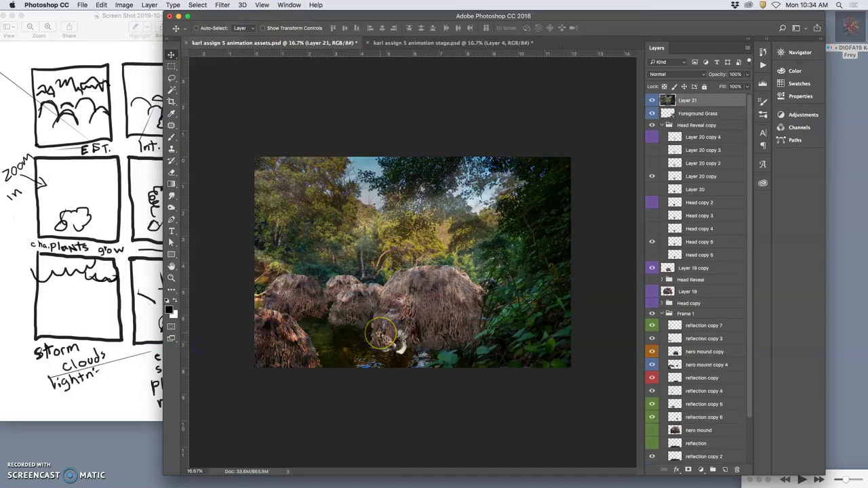
pyautogui.press('super+a')
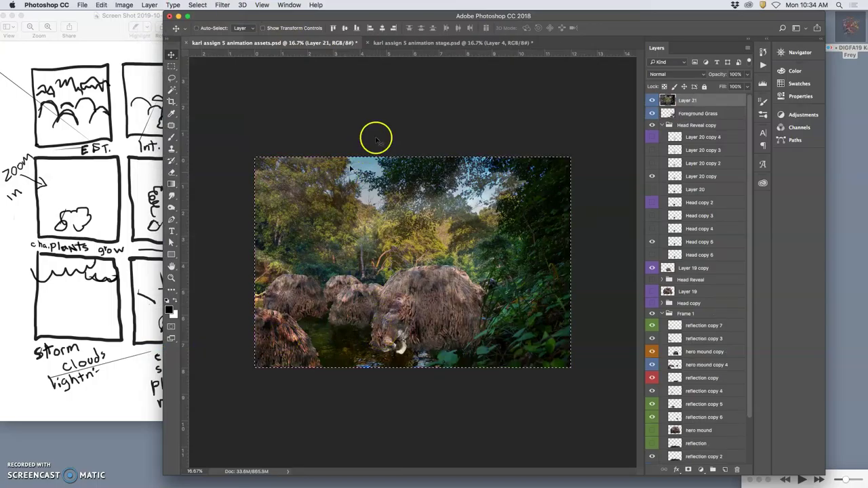
pyautogui.click(428, 44)
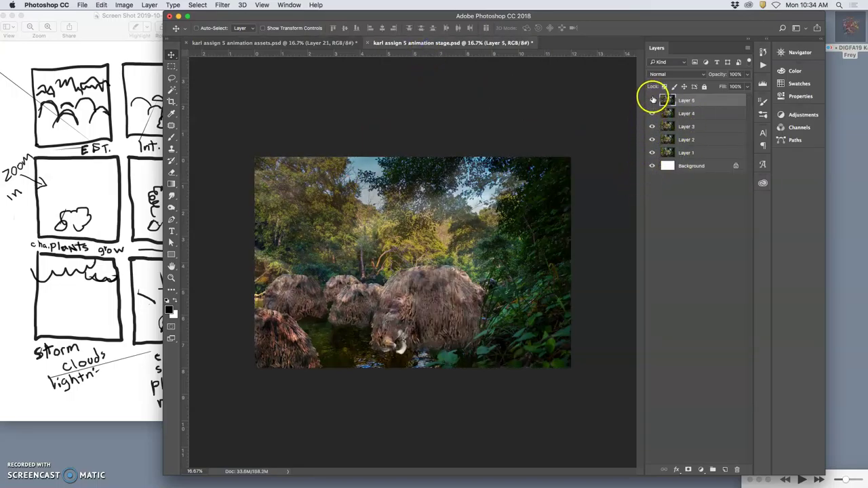
pyautogui.press('super+v')
# Step: Preview the frame sequence in the stage document by hiding and reshowing its frame layers one by one
pyautogui.moveTo(654, 111); pyautogui.dragTo(654, 126)
pyautogui.click(652, 140)
pyautogui.click(653, 154)
pyautogui.click(653, 153)
pyautogui.click(653, 140)
pyautogui.click(653, 126)
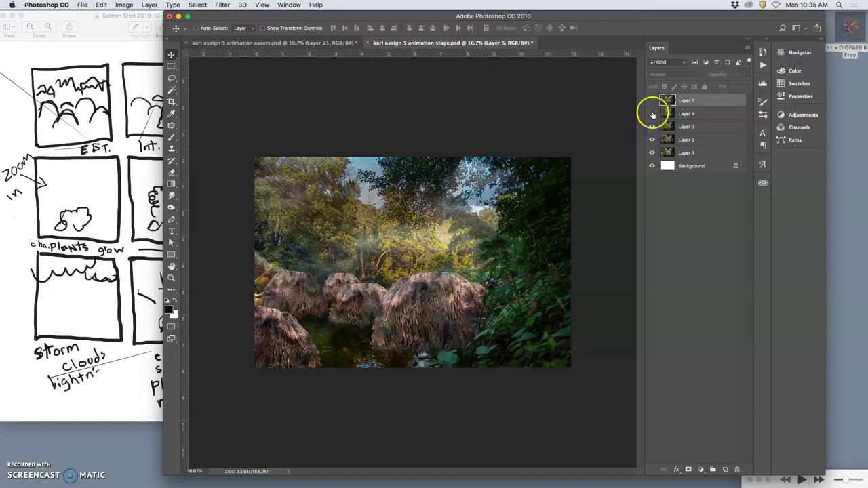
pyautogui.click(652, 114)
pyautogui.click(652, 100)
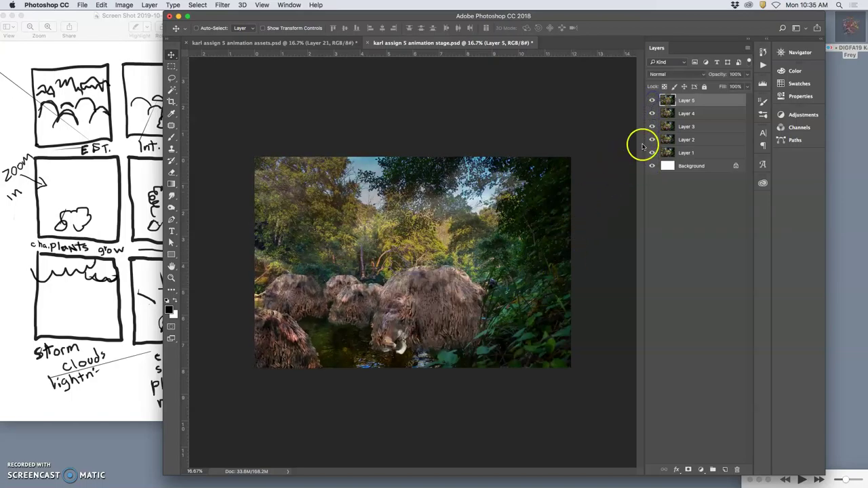
pyautogui.click(652, 100)
pyautogui.click(652, 100)
pyautogui.click(652, 100)
pyautogui.click(652, 100)
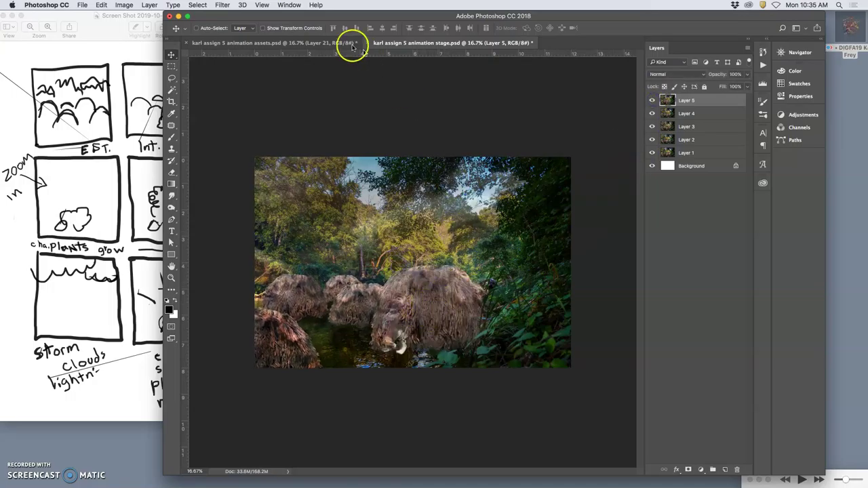
# Step: Clear the selection in the assets document and delete the merged layer above Foreground Grass
pyautogui.click(324, 45)
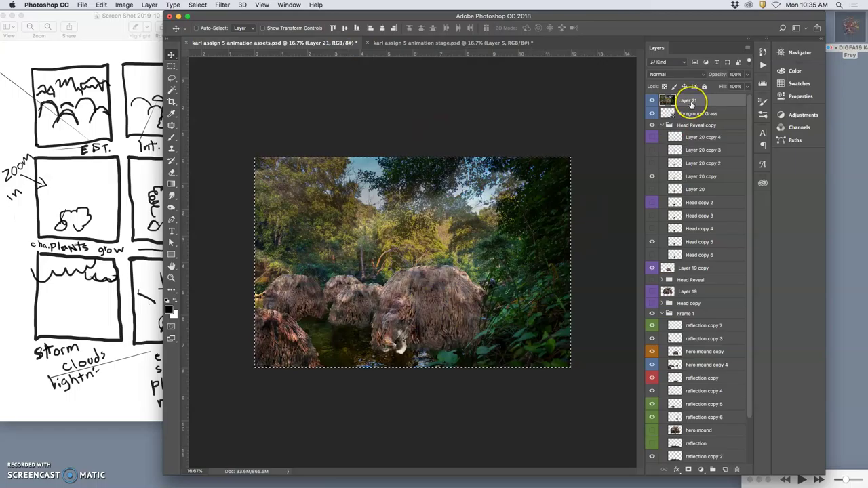
pyautogui.press('super+d')
pyautogui.press('Delete')
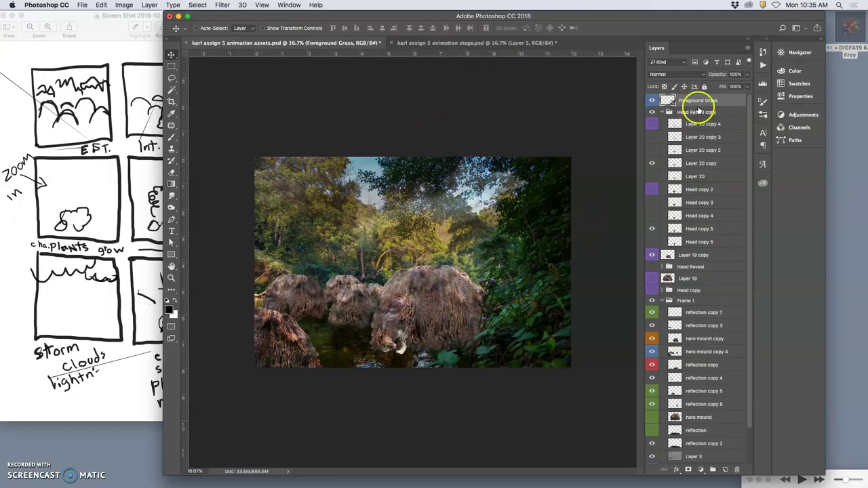
# Step: Switch the visible head-reveal layers to Layer 20 copy 2 and Head copy 4, and raise Layer 19 copy's opacity to 84%
pyautogui.click(651, 150)
pyautogui.click(652, 163)
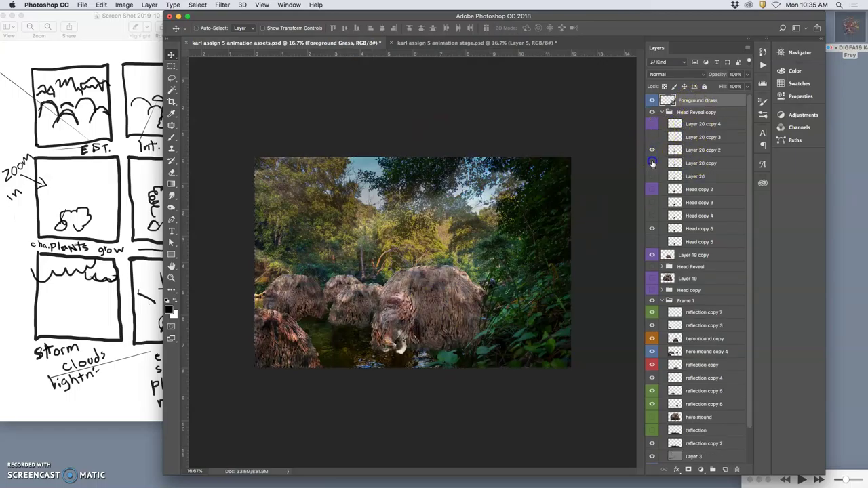
pyautogui.click(652, 216)
pyautogui.click(652, 229)
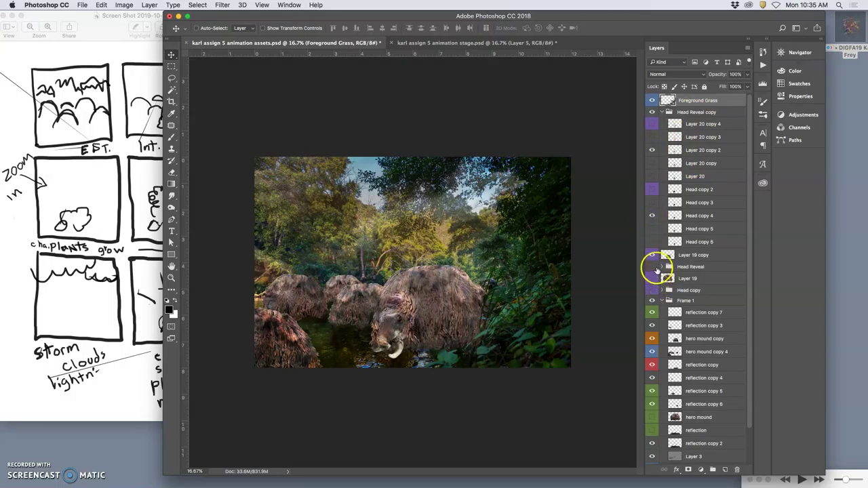
pyautogui.click(687, 256)
pyautogui.click(747, 75)
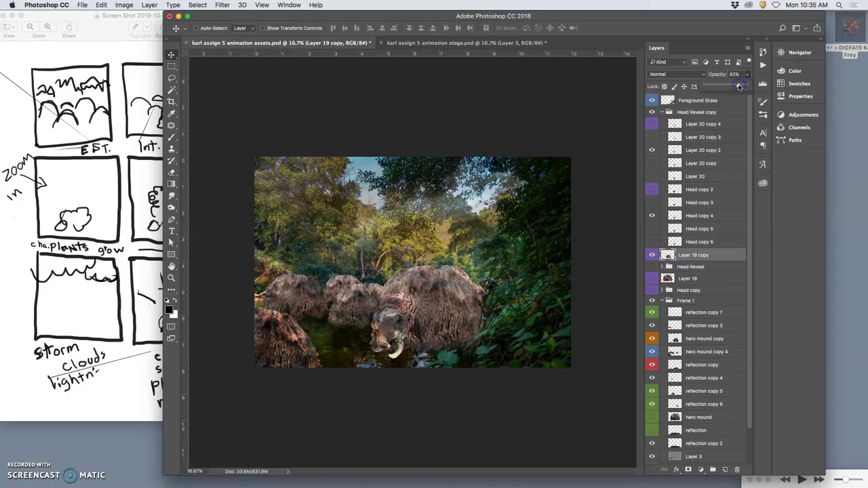
# Step: Warp the hero mound copy layer, pulling its upper corners and lower left edge slightly inward
pyautogui.click(652, 338)
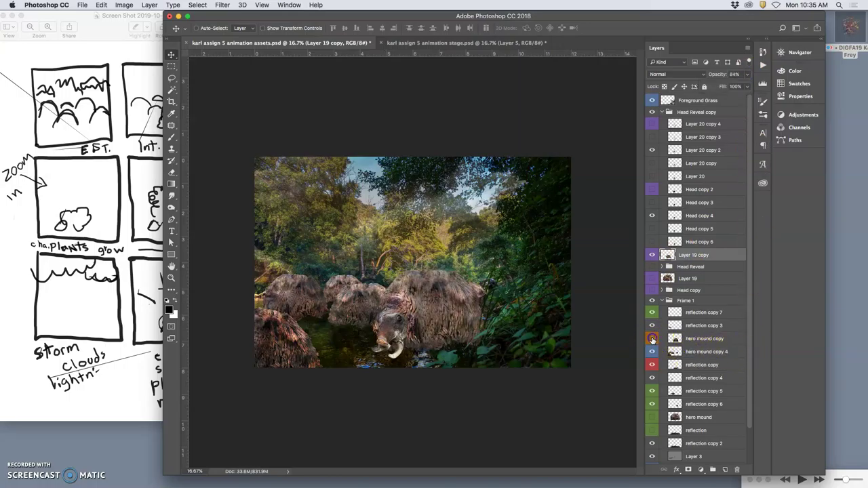
pyautogui.click(653, 338)
pyautogui.click(690, 340)
pyautogui.hotkey('ctrl', 't')
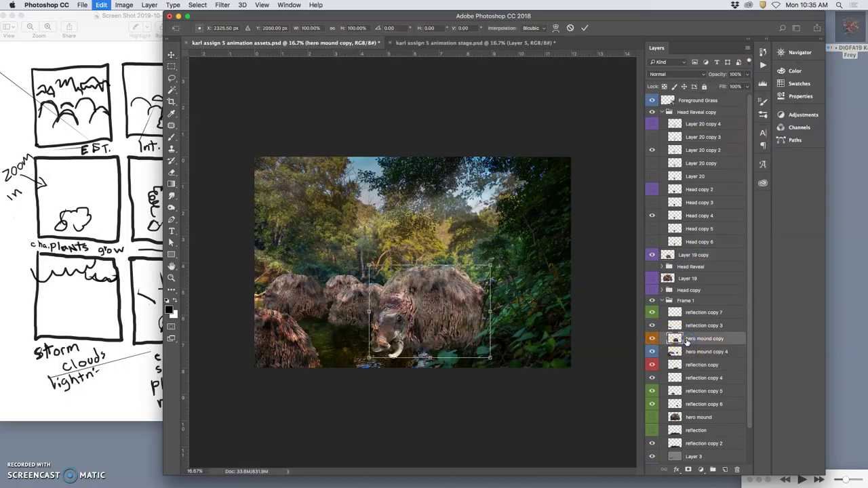
pyautogui.rightClick(453, 298)
pyautogui.click(468, 352)
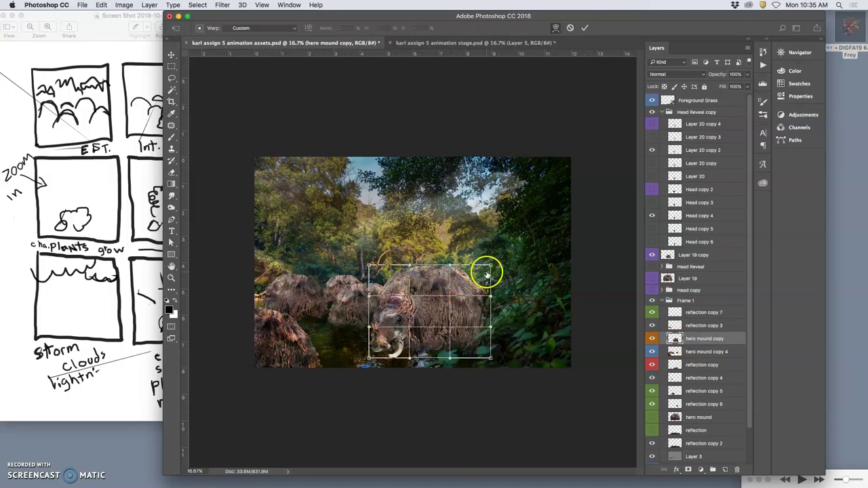
pyautogui.moveTo(483, 274); pyautogui.dragTo(481, 277)
pyautogui.moveTo(387, 289); pyautogui.dragTo(392, 289)
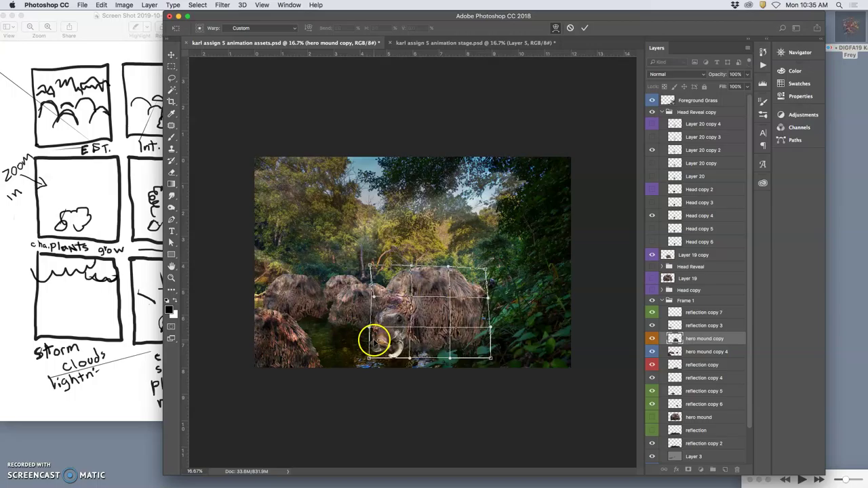
pyautogui.moveTo(375, 341); pyautogui.dragTo(377, 343)
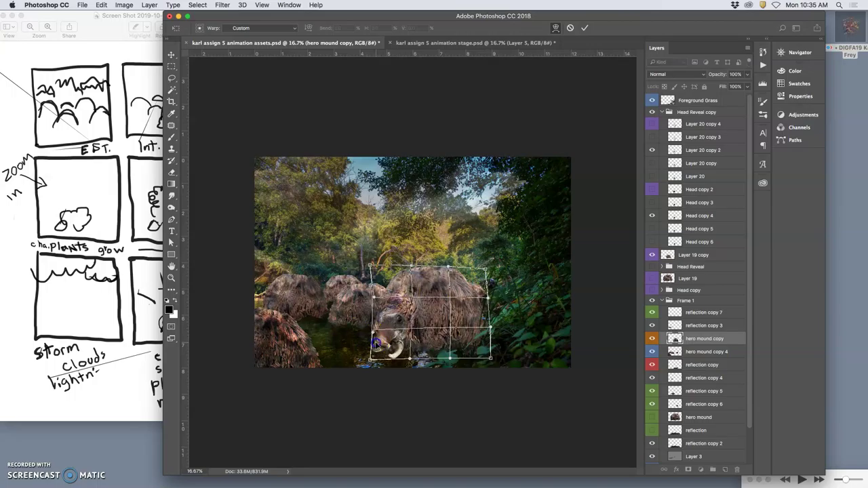
pyautogui.click(501, 336)
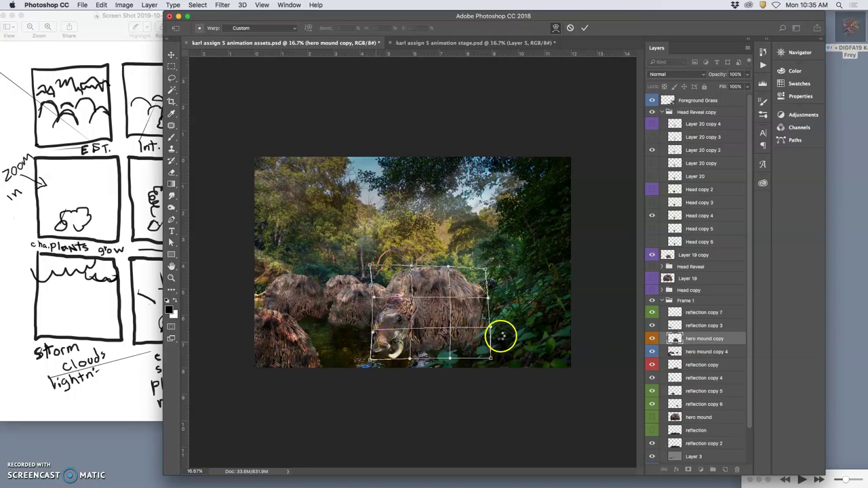
pyautogui.press('Return')
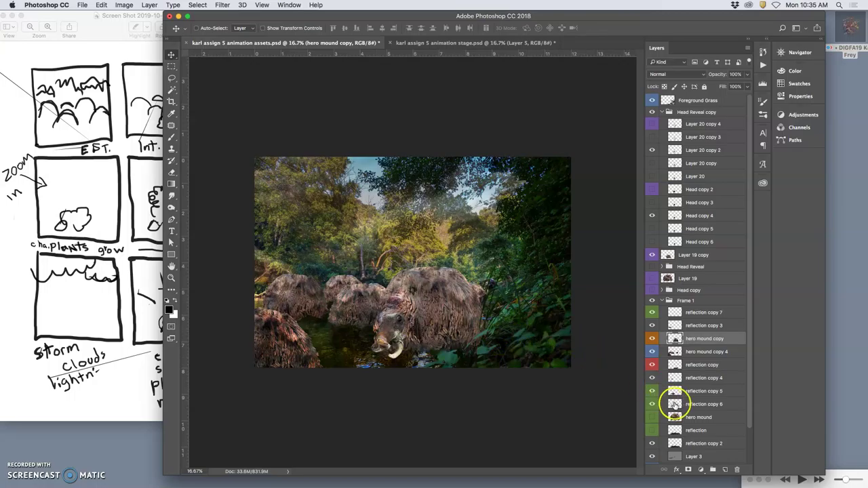
# Step: Warp the hero mound copy 4 layer, pulling its upper right corner and lower left edge slightly inward
pyautogui.click(697, 353)
pyautogui.press('super+t')
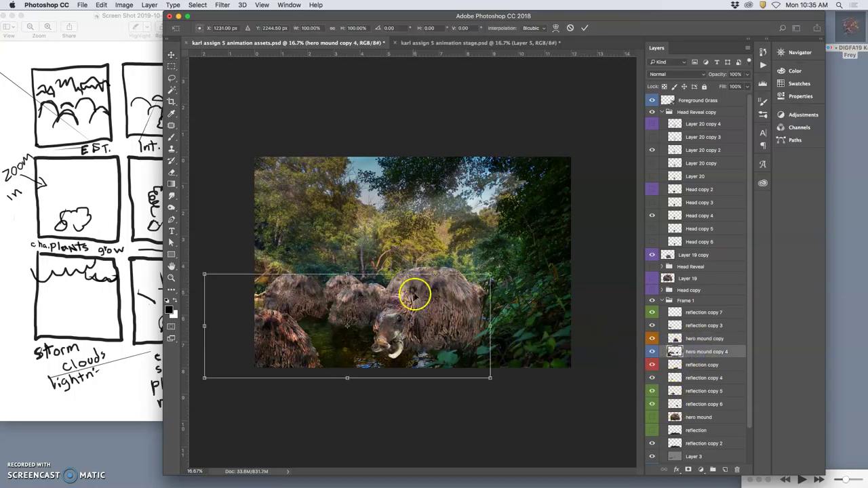
pyautogui.rightClick(412, 296)
pyautogui.click(449, 353)
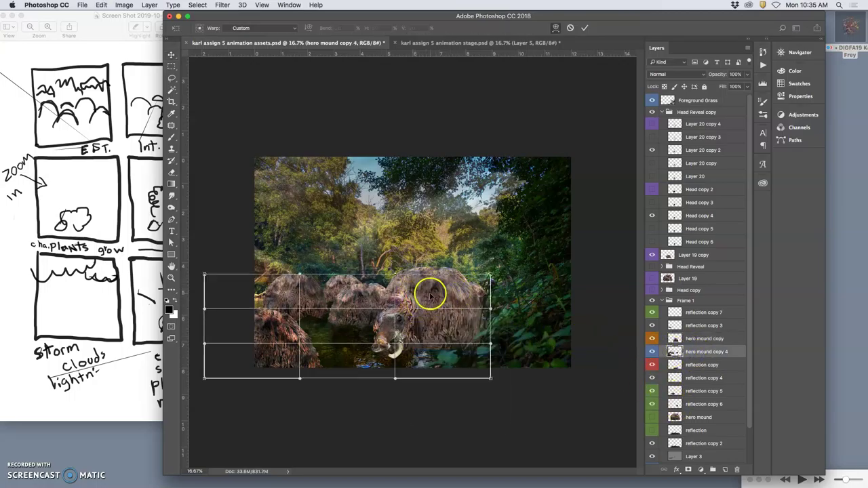
pyautogui.moveTo(425, 298); pyautogui.dragTo(427, 299)
pyautogui.moveTo(332, 344); pyautogui.dragTo(282, 366)
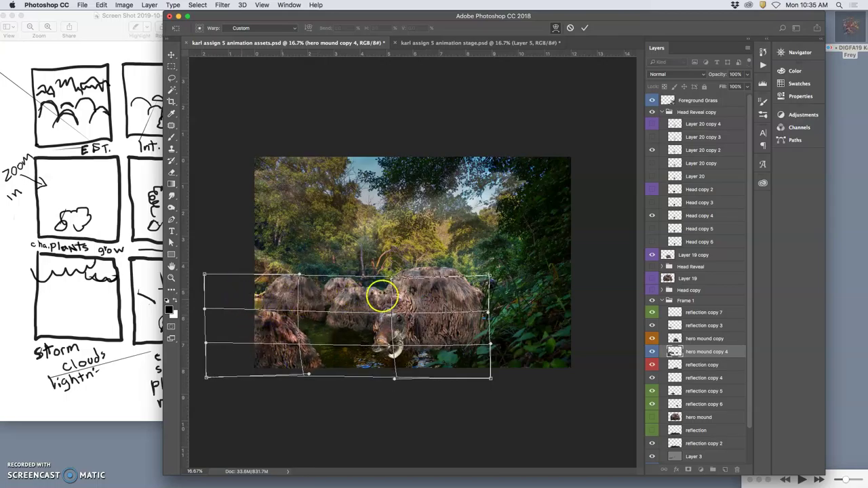
pyautogui.press('Return')
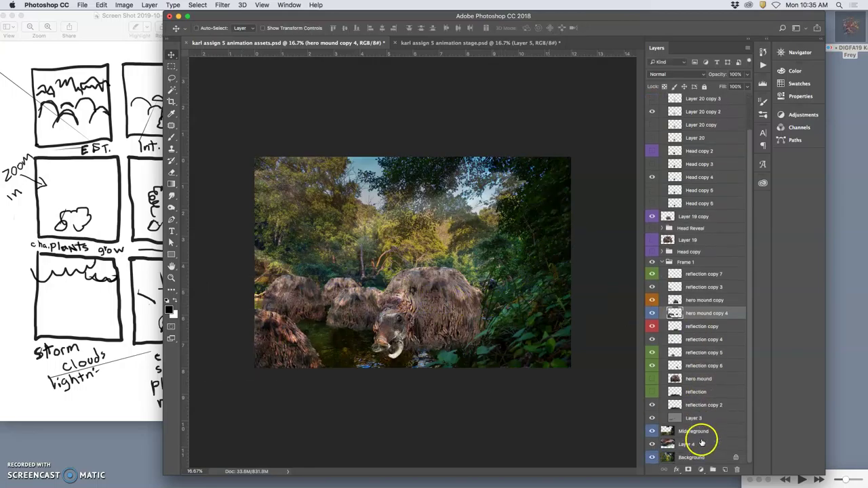
# Step: Lower Layer 4's opacity to 39% and shift its haze slightly up and to the left
pyautogui.click(705, 438)
pyautogui.scroll(-1, 702, 427)
pyautogui.click(699, 444)
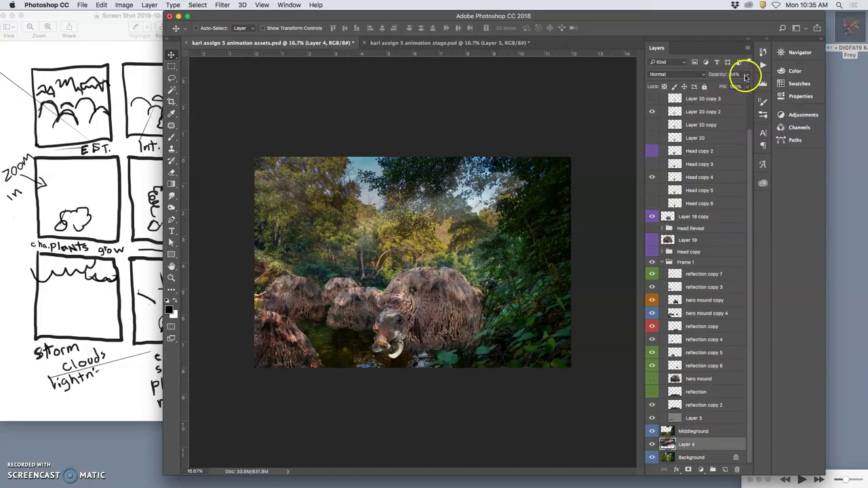
pyautogui.click(747, 74)
pyautogui.click(724, 87)
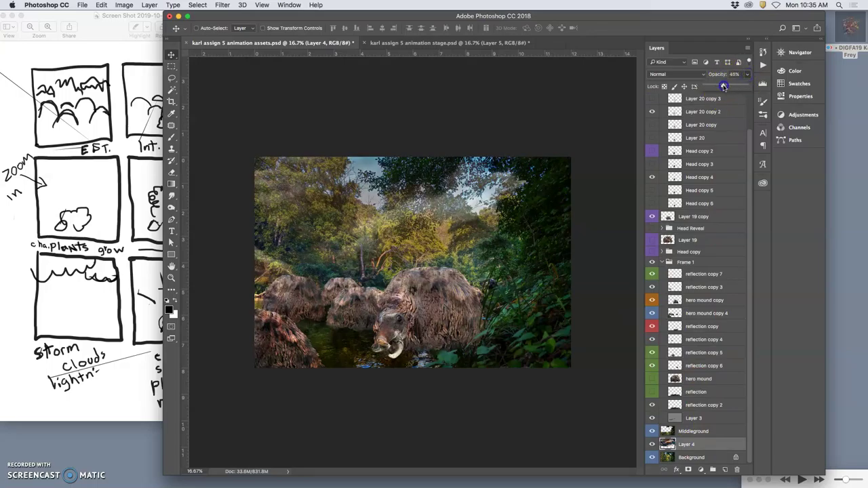
pyautogui.moveTo(725, 86); pyautogui.dragTo(719, 87)
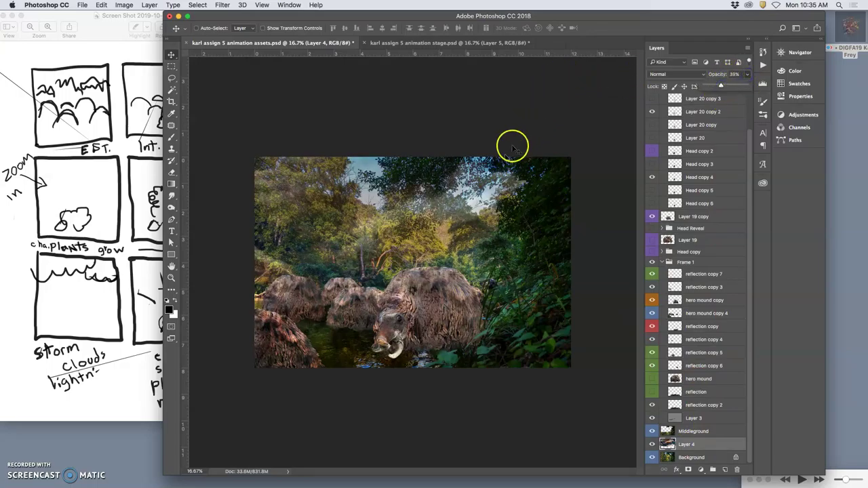
pyautogui.moveTo(463, 222); pyautogui.dragTo(429, 210)
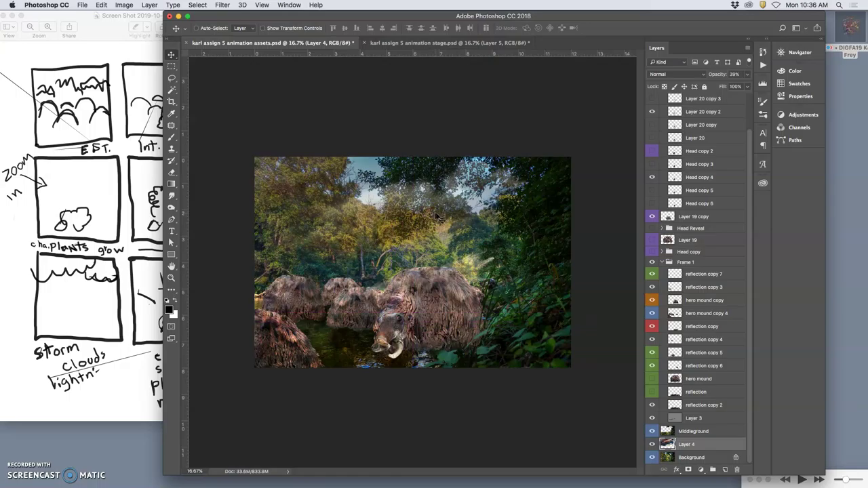
# Step: Compare the edited scene in the assets document with the latest frame in the stage document
pyautogui.scroll(3, 691, 175)
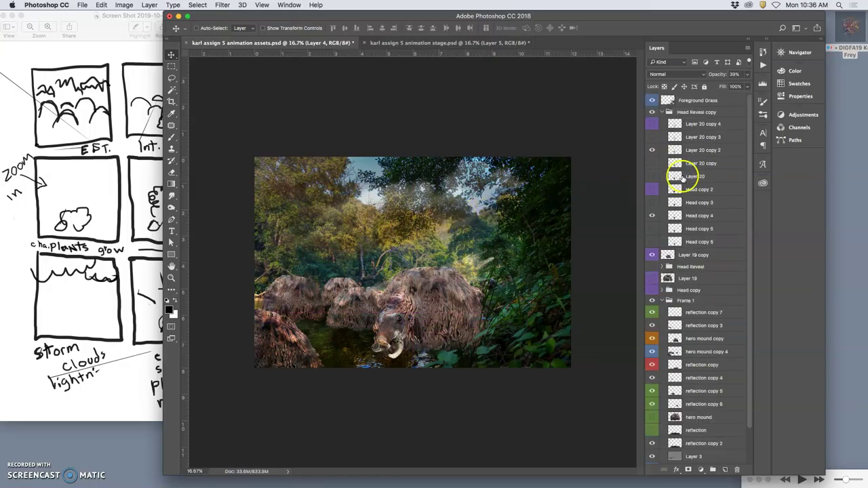
pyautogui.click(456, 43)
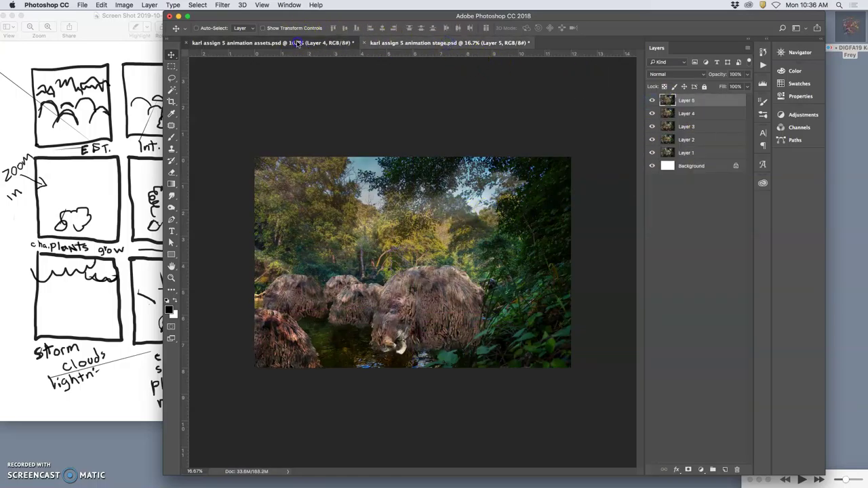
pyautogui.click(297, 43)
pyautogui.click(394, 43)
pyautogui.click(323, 42)
pyautogui.click(387, 43)
pyautogui.click(303, 44)
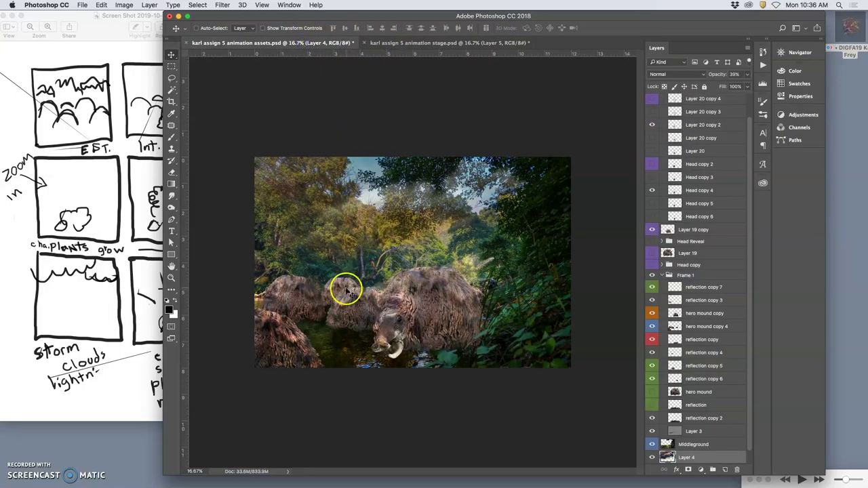
pyautogui.click(683, 444)
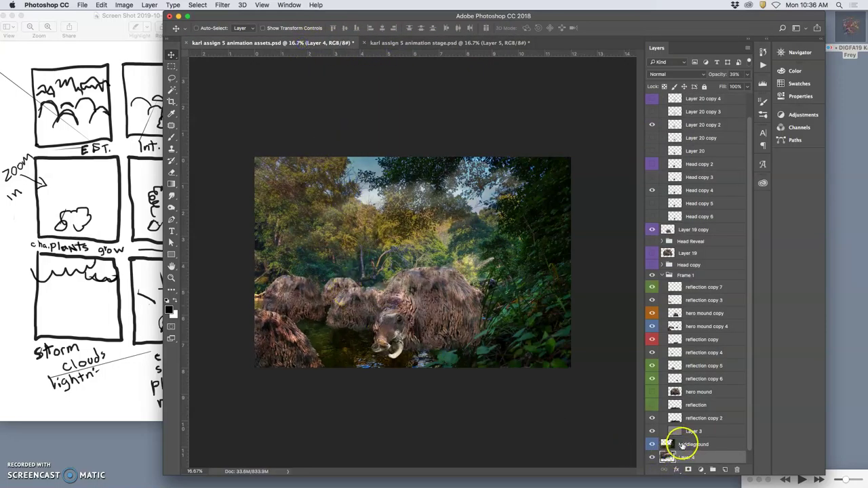
pyautogui.click(689, 327)
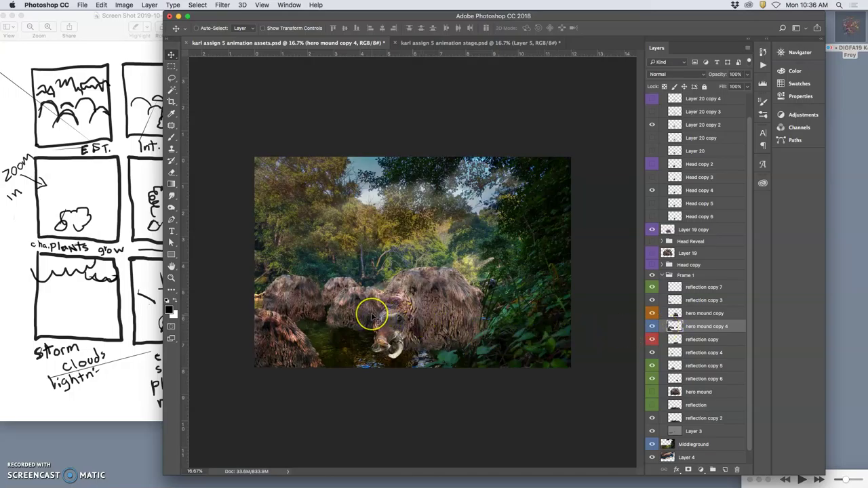
pyautogui.click(485, 43)
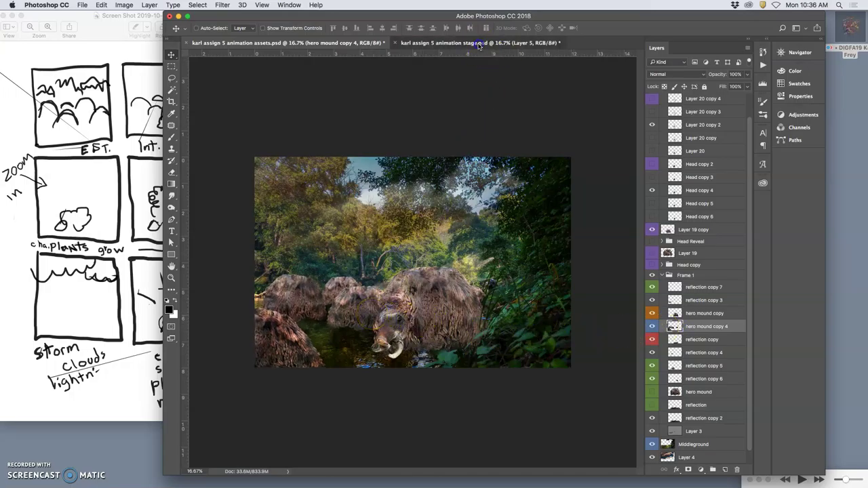
pyautogui.click(346, 44)
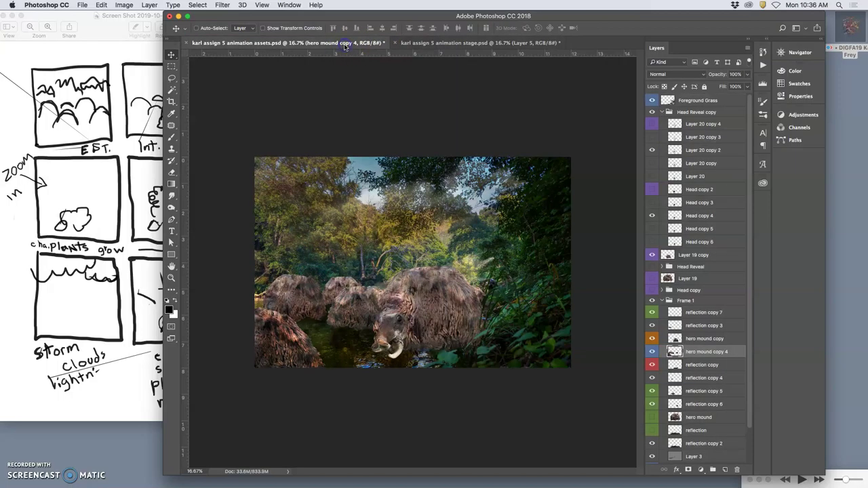
pyautogui.click(428, 42)
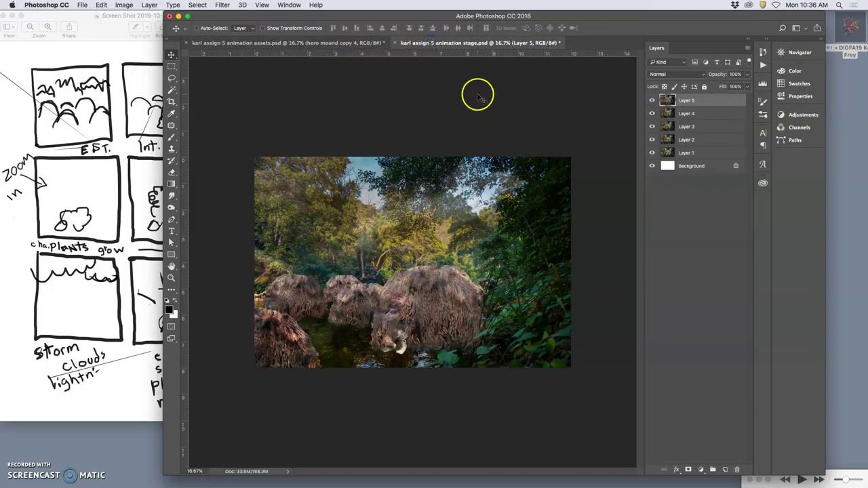
pyautogui.click(347, 43)
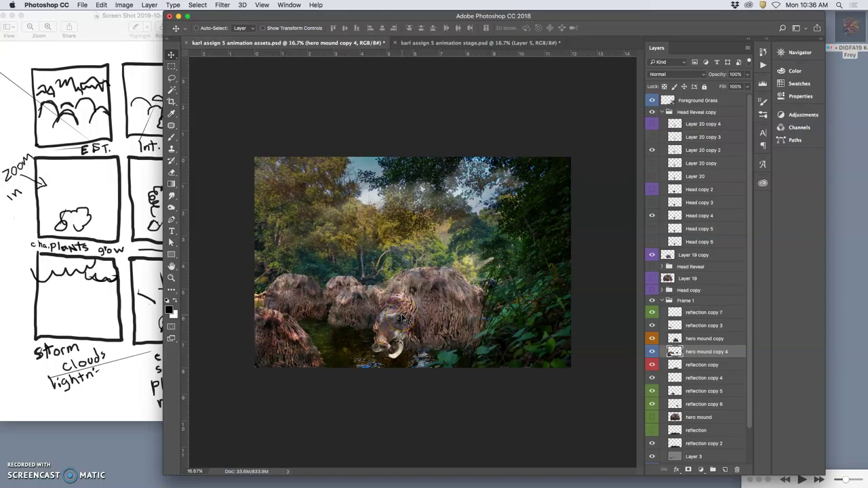
pyautogui.click(508, 46)
pyautogui.click(377, 42)
# Step: Stamp all visible layers into a new merged layer above Foreground Grass
pyautogui.click(700, 100)
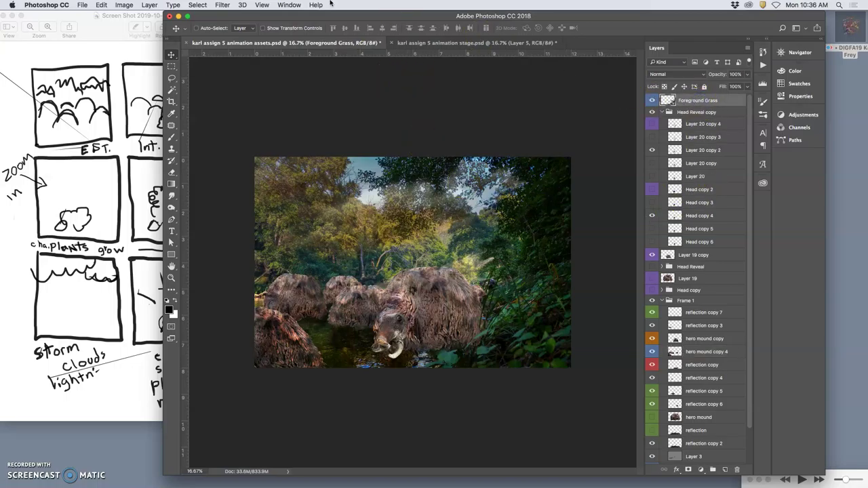
pyautogui.click(147, 5)
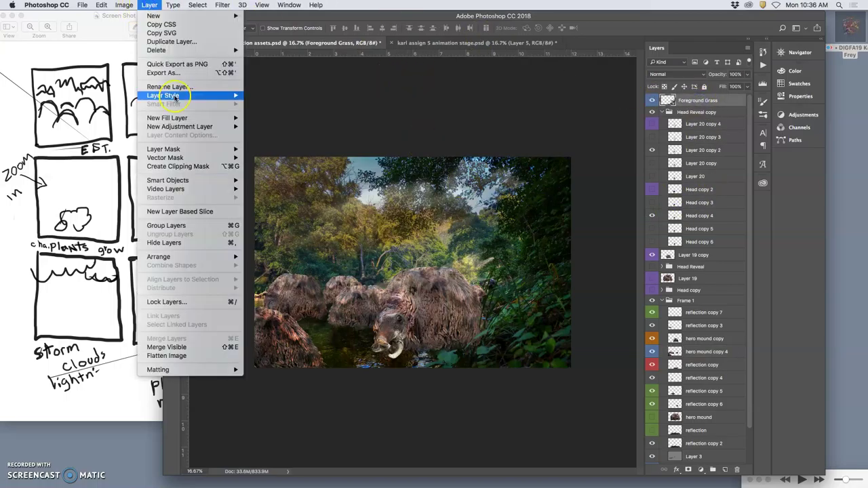
pyautogui.click(188, 347)
pyautogui.click(395, 225)
pyautogui.press('super+alt+shift+e')
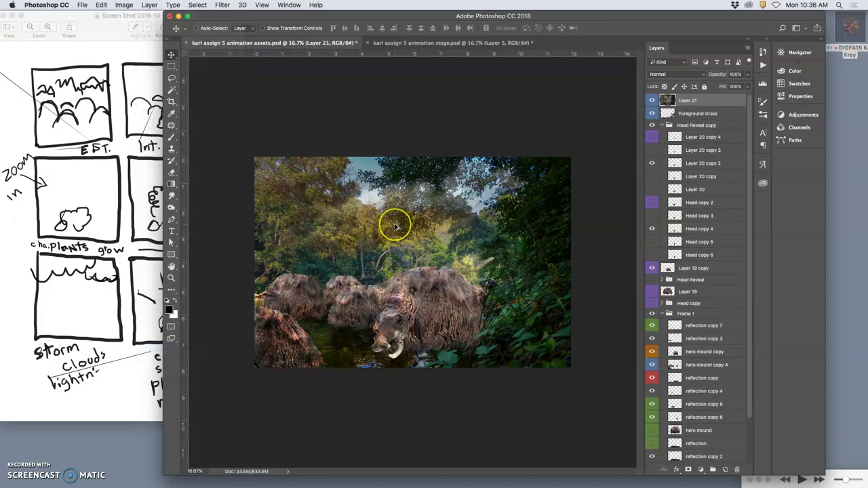
# Step: Copy the whole merged image and paste it into the stage document as a new frame layer above Layer 5
pyautogui.press('super+a')
pyautogui.press('super+c')
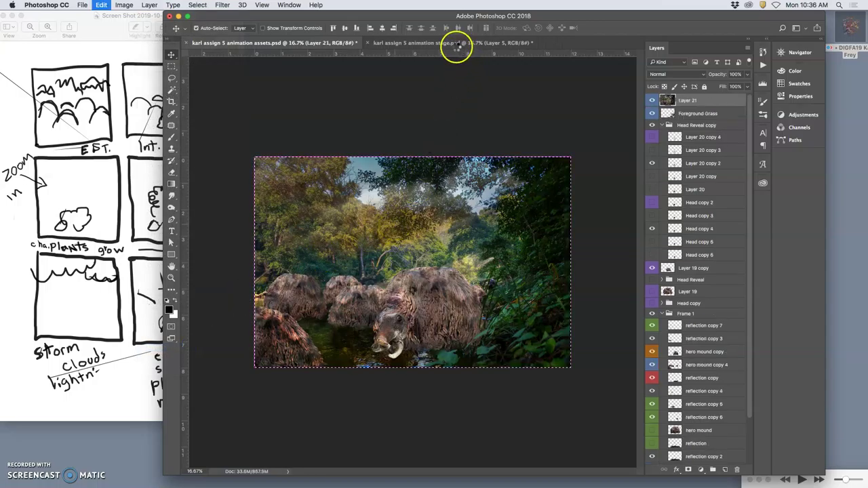
pyautogui.click(456, 43)
pyautogui.press('super+v')
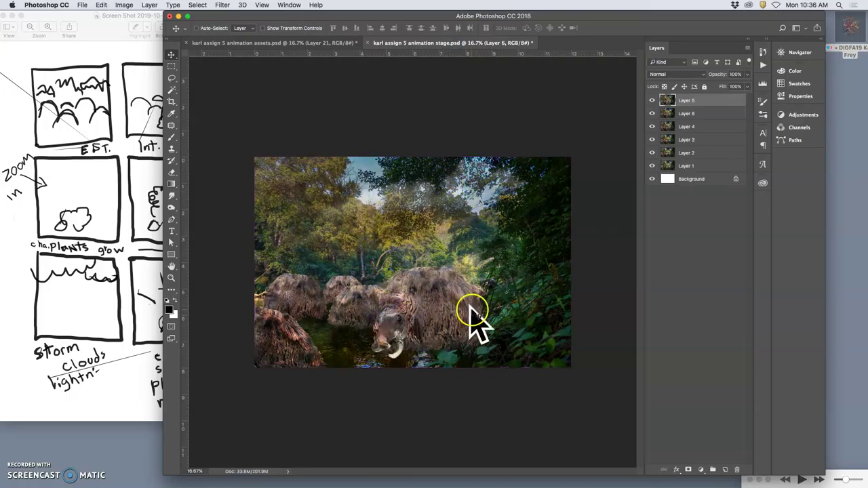
# Step: Compare the new frame with the previous one by repeatedly hiding and reshowing the top layer in the stage document
pyautogui.click(651, 101)
pyautogui.click(652, 101)
pyautogui.click(652, 101)
pyautogui.click(651, 101)
pyautogui.click(651, 101)
pyautogui.click(652, 101)
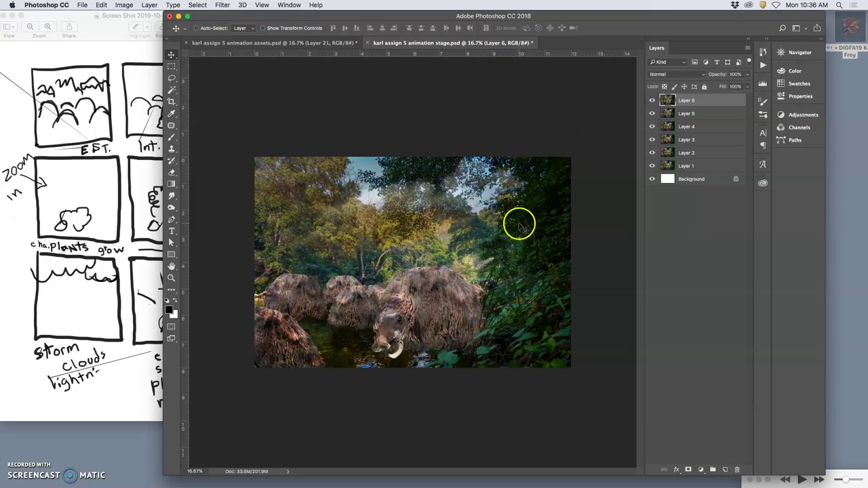
# Step: Return to the assets document, clear its selection and delete the merged layer above Foreground Grass
pyautogui.click(319, 44)
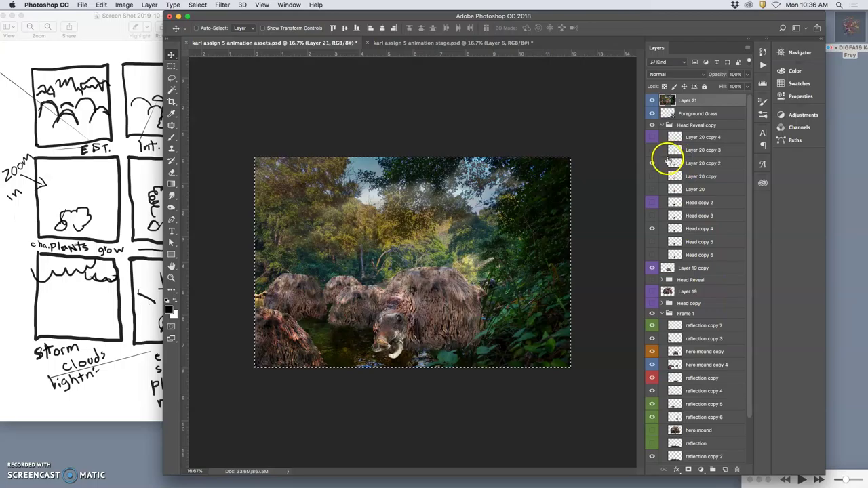
pyautogui.press('super+d')
pyautogui.press('Delete')
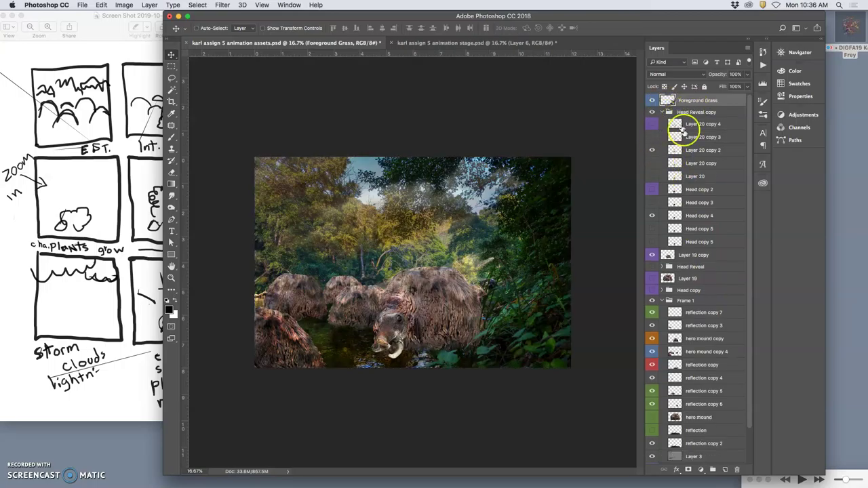
# Step: Switch the visible head-reveal layers to Layer 20 copy 3 and Head copy 3, and raise Layer 19 copy's opacity to 100%
pyautogui.click(653, 138)
pyautogui.click(653, 204)
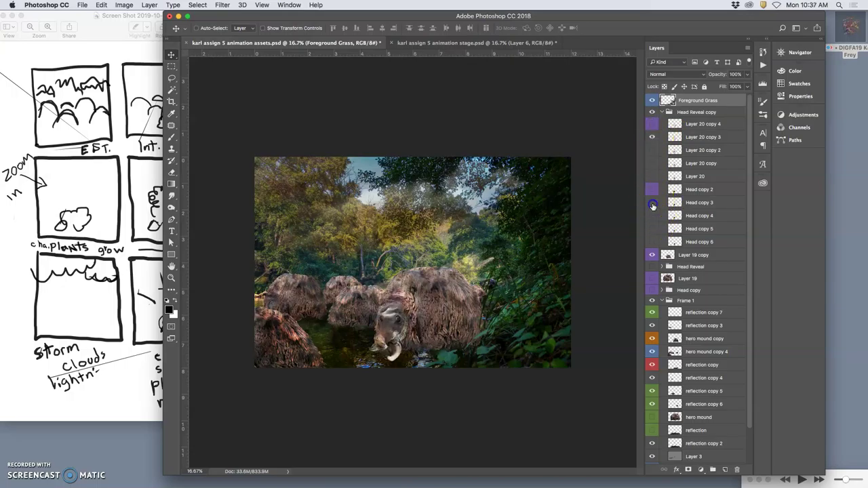
pyautogui.click(652, 204)
pyautogui.click(653, 203)
pyautogui.click(653, 137)
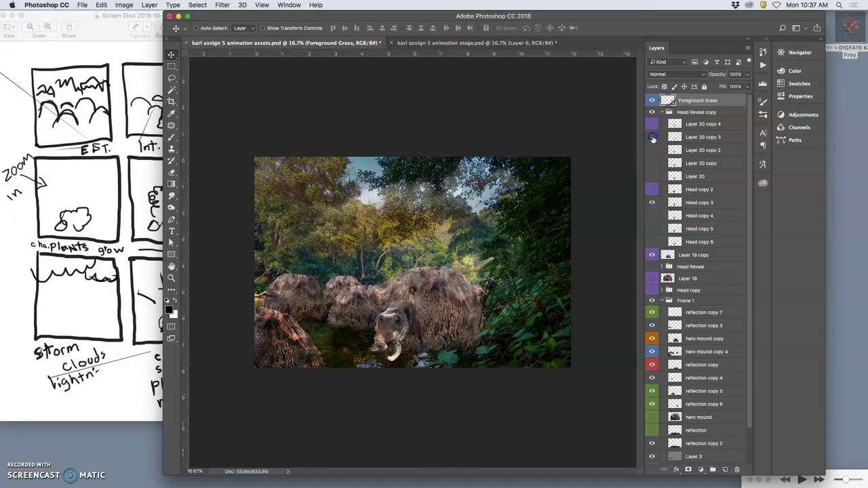
pyautogui.click(652, 137)
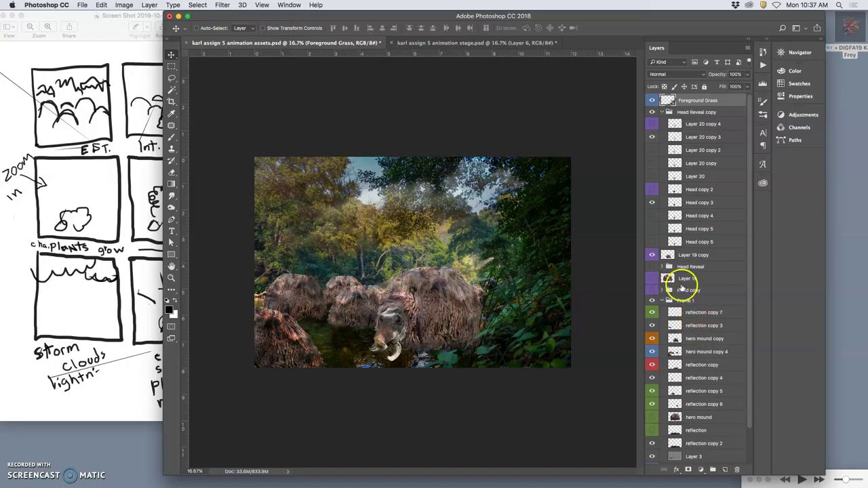
pyautogui.click(651, 256)
pyautogui.click(651, 255)
pyautogui.click(680, 255)
pyautogui.click(747, 74)
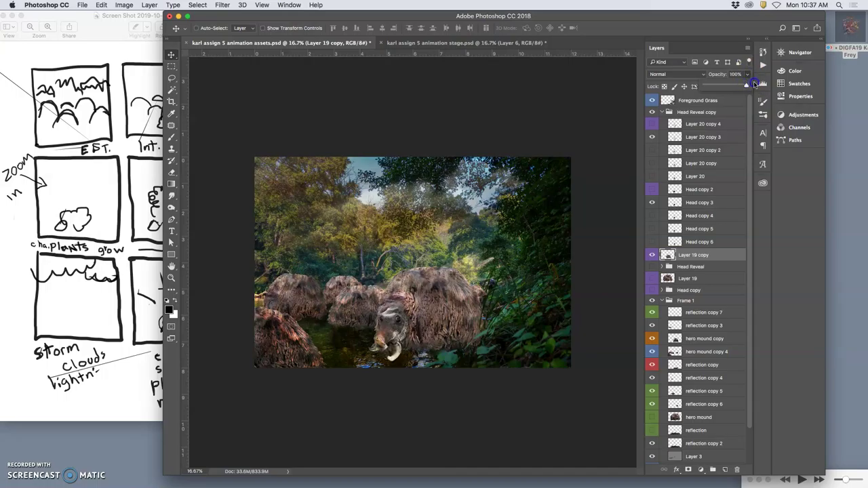
# Step: Warp the hero mound copy layer again, pulling both upper corners slightly down and inward and nudging its lower left area
pyautogui.click(652, 338)
pyautogui.click(652, 339)
pyautogui.click(651, 339)
pyautogui.click(682, 338)
pyautogui.press('super+t')
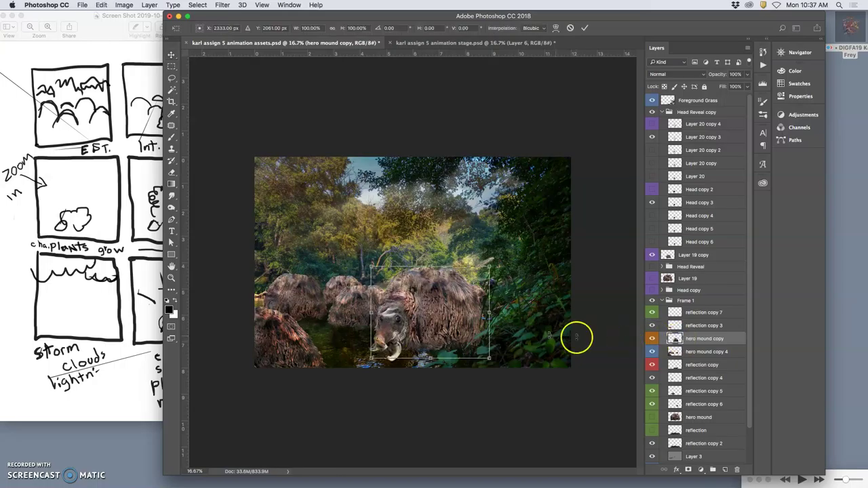
pyautogui.rightClick(485, 289)
pyautogui.click(468, 348)
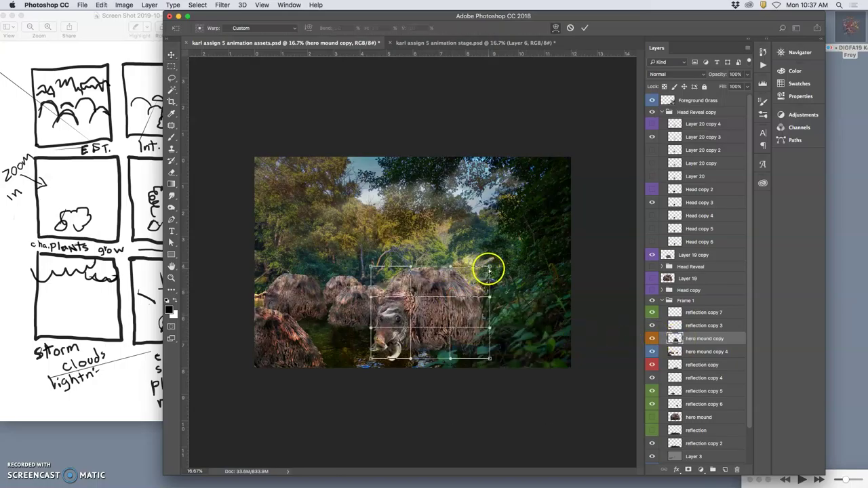
pyautogui.moveTo(482, 274); pyautogui.dragTo(480, 277)
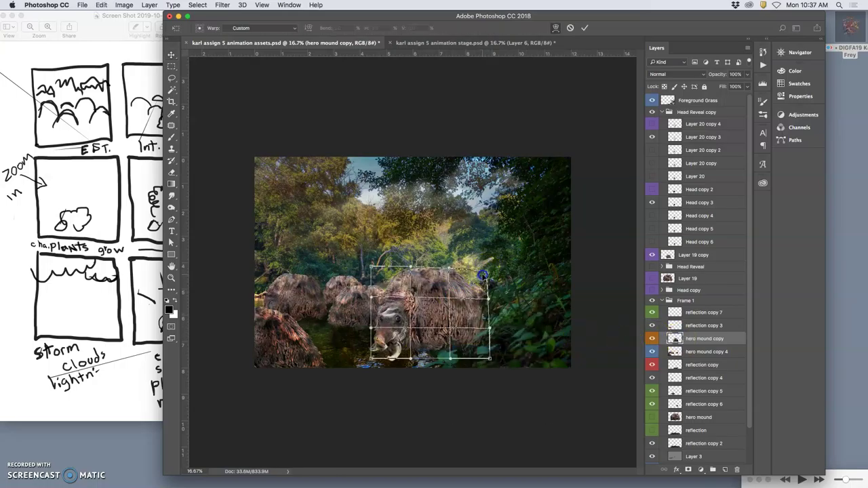
pyautogui.moveTo(397, 283); pyautogui.dragTo(400, 285)
pyautogui.moveTo(380, 344)
pyautogui.mouseDown()
pyautogui.moveTo(389, 343)
pyautogui.moveTo(380, 343)
pyautogui.mouseUp()
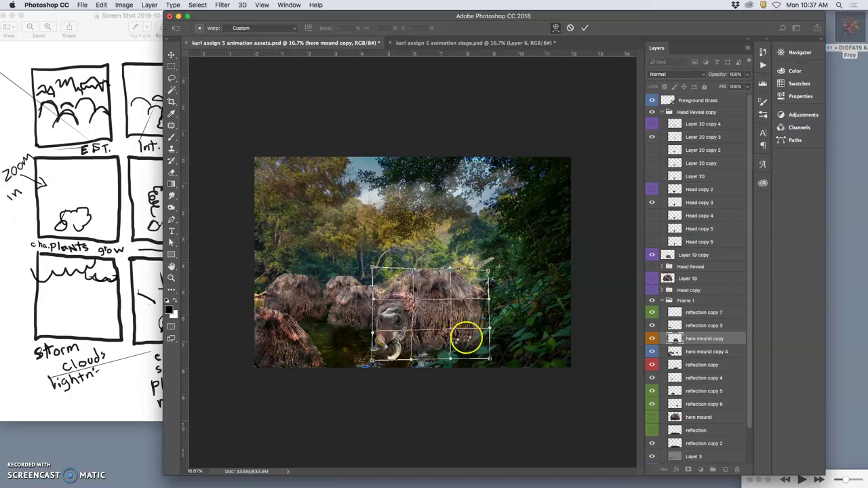
pyautogui.press('Return')
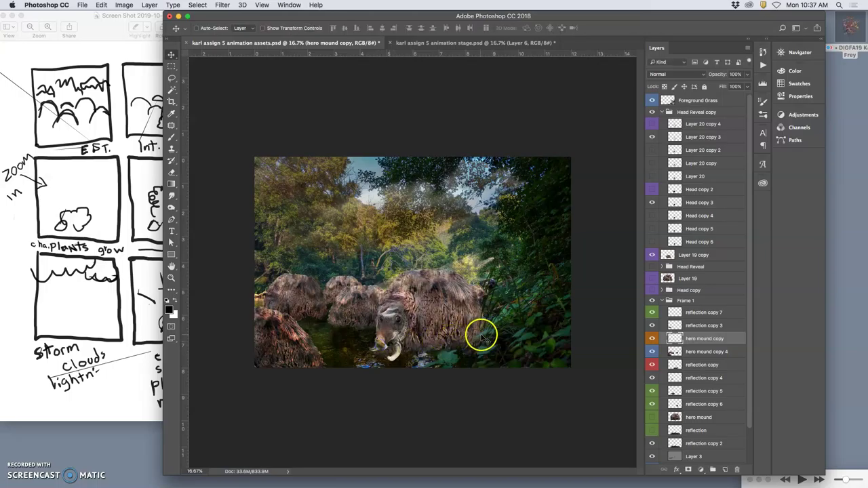
# Step: Warp the hero mound copy 4 layer, pulling both upper corners slightly inward and nudging its upper and lower middle areas down
pyautogui.click(689, 352)
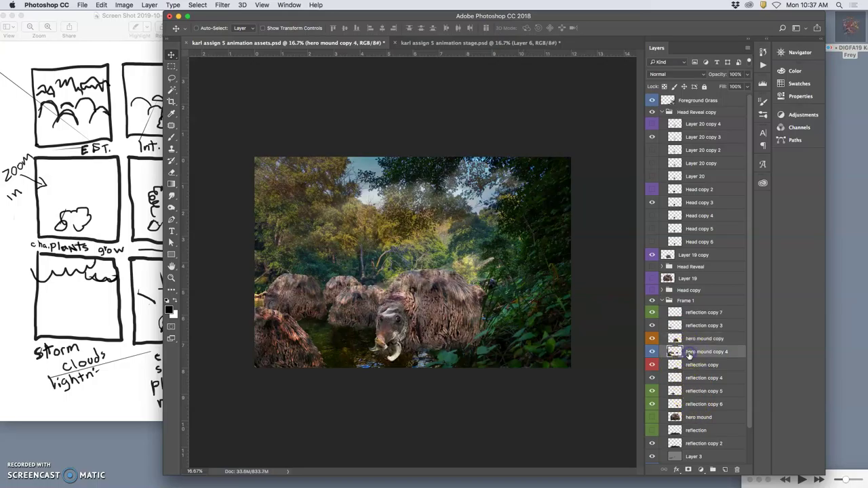
pyautogui.hotkey('ctrl', 't')
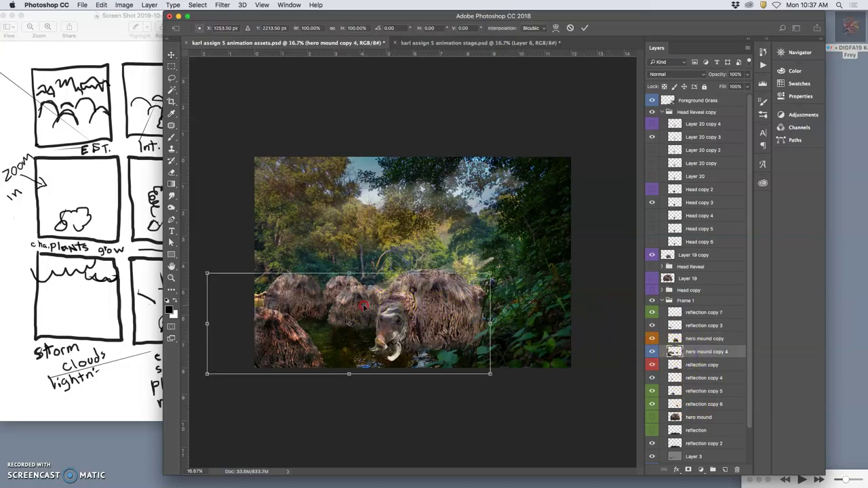
pyautogui.rightClick(366, 305)
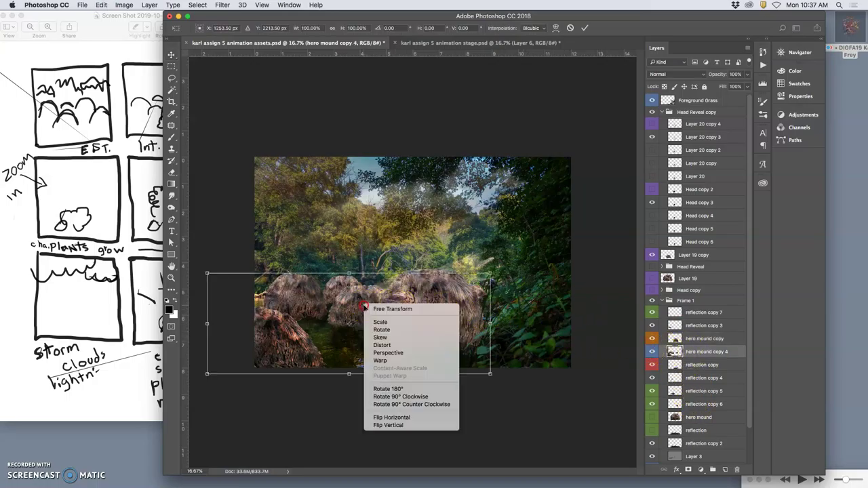
pyautogui.click(381, 360)
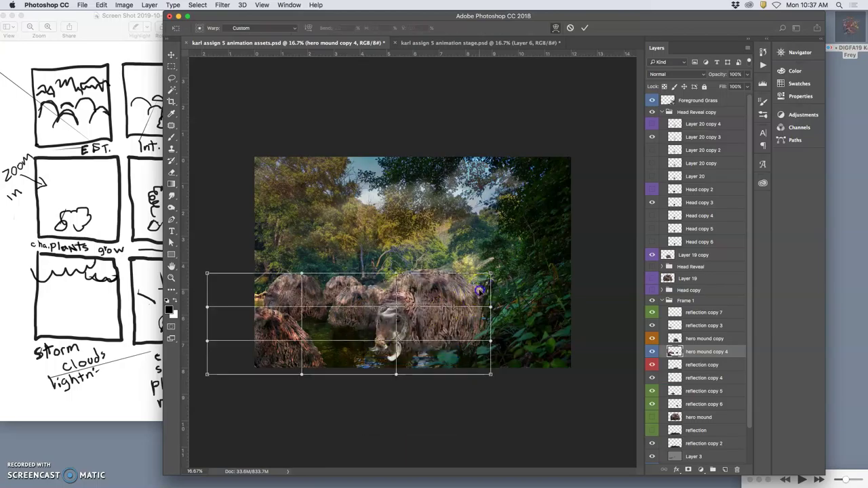
pyautogui.moveTo(480, 290); pyautogui.dragTo(476, 292)
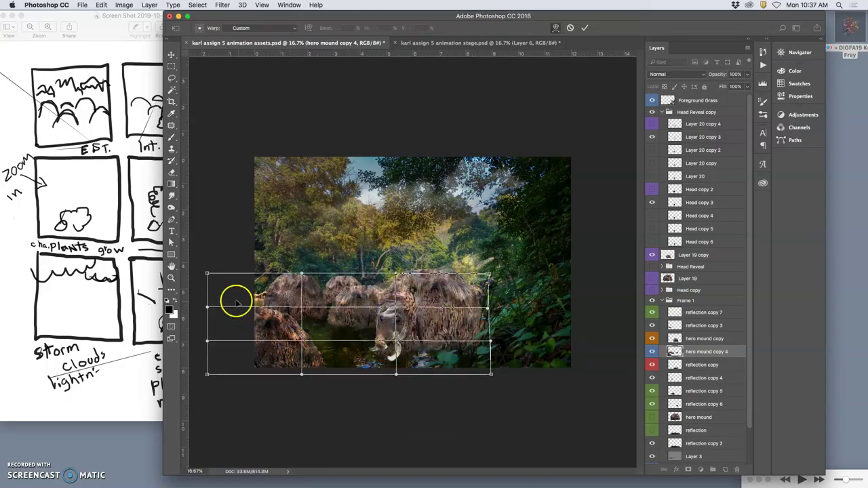
pyautogui.moveTo(217, 289); pyautogui.dragTo(217, 290)
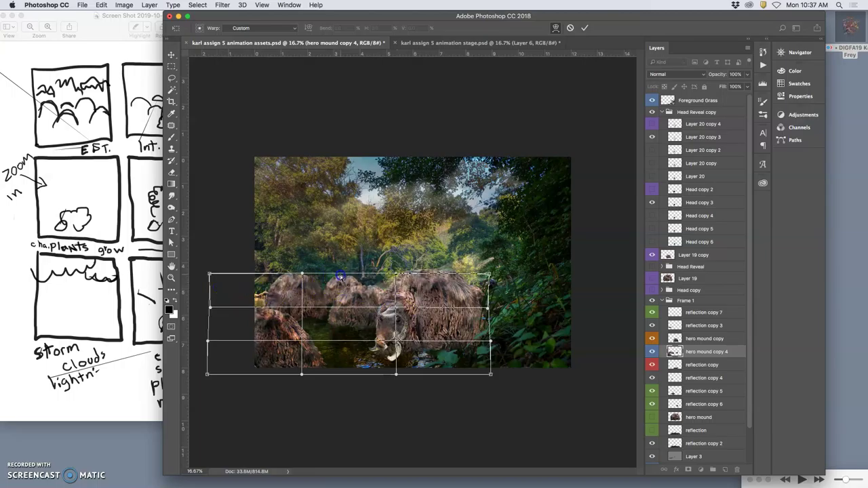
pyautogui.moveTo(322, 275); pyautogui.dragTo(325, 279)
pyautogui.moveTo(355, 337); pyautogui.dragTo(359, 347)
pyautogui.press('Return')
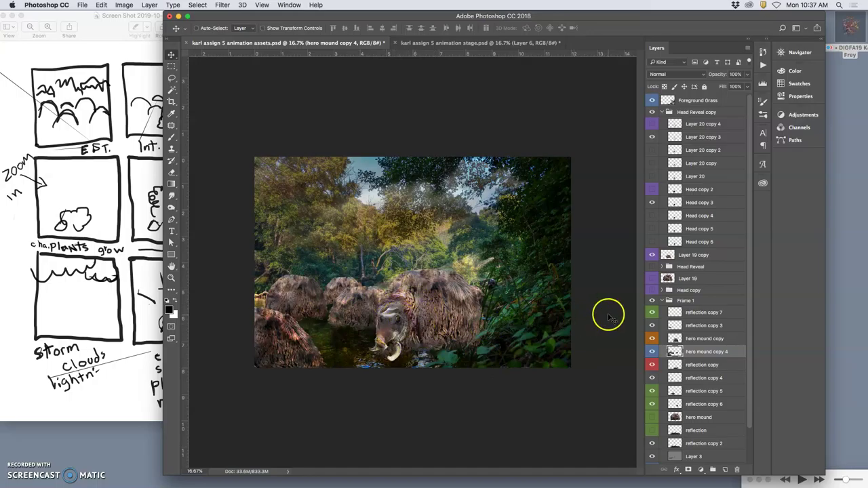
# Step: Consult the storyboard sketch, then set Layer 4's opacity to 36% and shift its haze left and slightly down
pyautogui.click(113, 207)
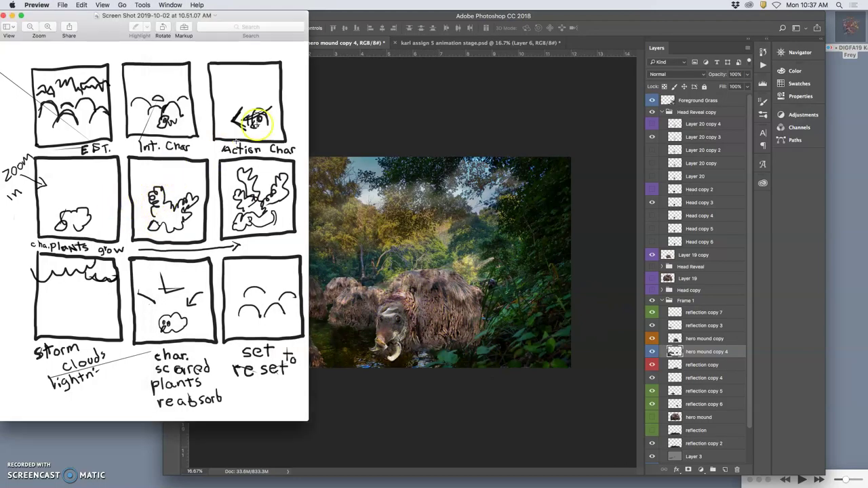
pyautogui.click(430, 209)
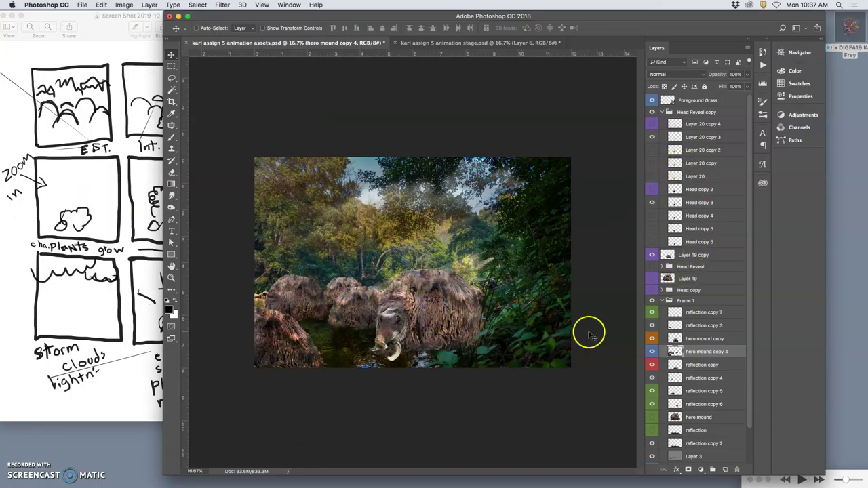
pyautogui.scroll(-2, 699, 352)
pyautogui.click(691, 446)
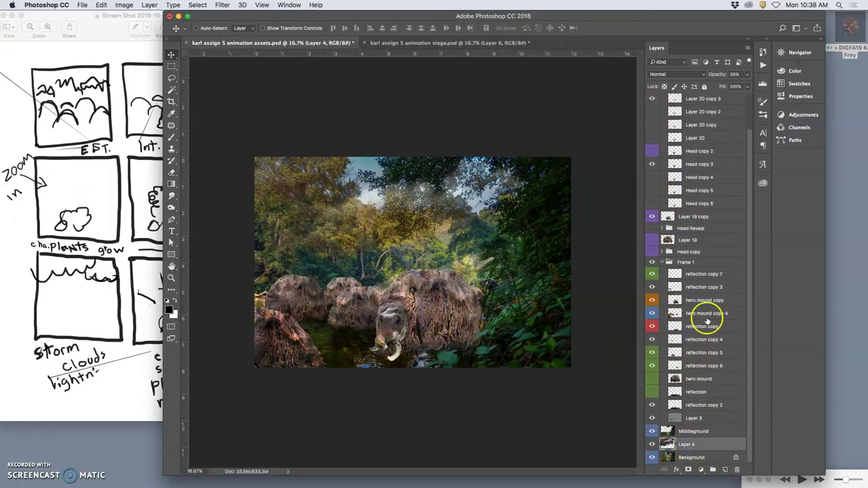
pyautogui.click(747, 73)
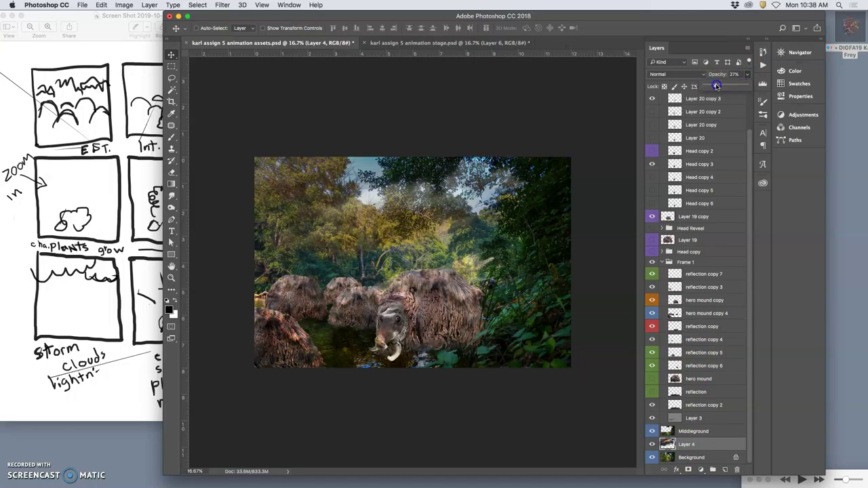
pyautogui.moveTo(719, 87); pyautogui.dragTo(716, 86)
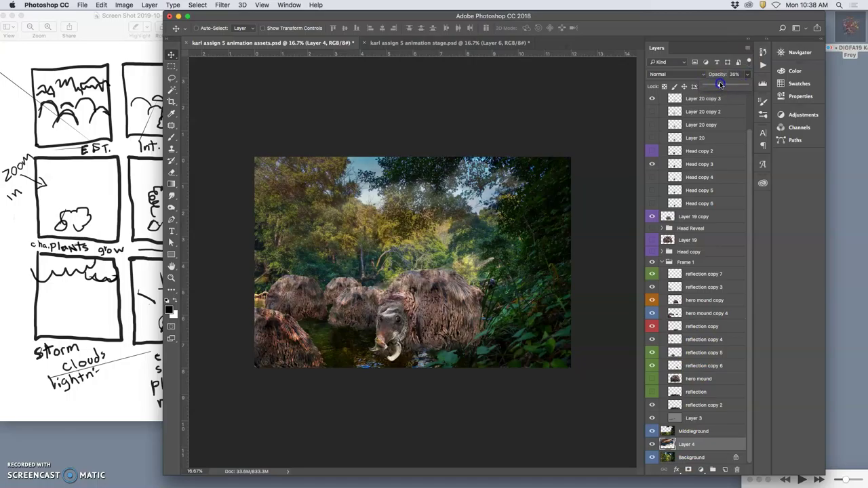
pyautogui.moveTo(548, 213); pyautogui.dragTo(497, 226)
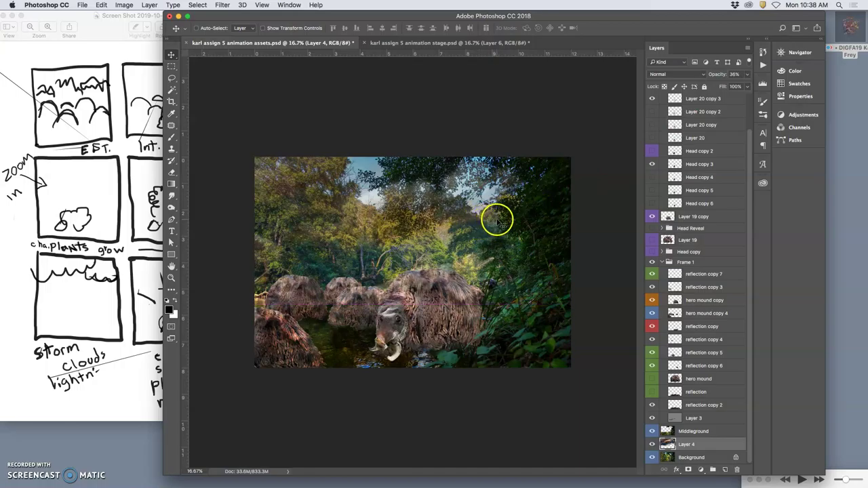
# Step: Stamp all visible layers into a new merged layer above Foreground Grass and copy its entire canvas
pyautogui.scroll(3, 702, 202)
pyautogui.click(685, 102)
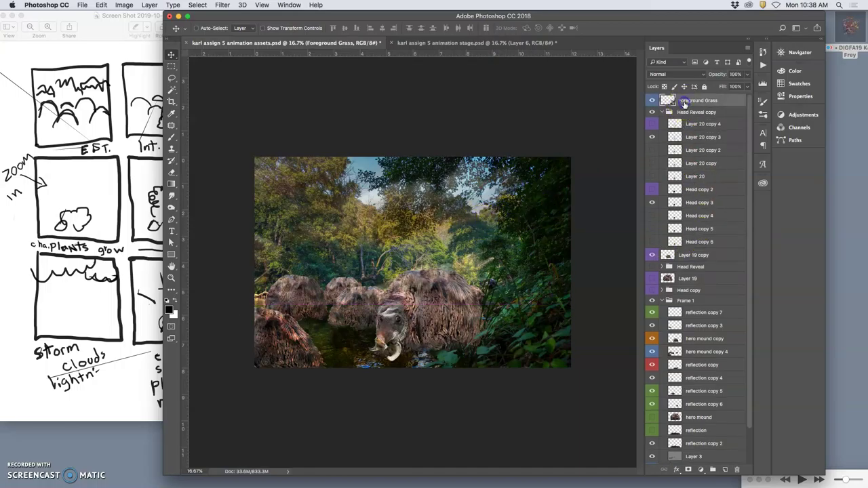
pyautogui.click(160, 5)
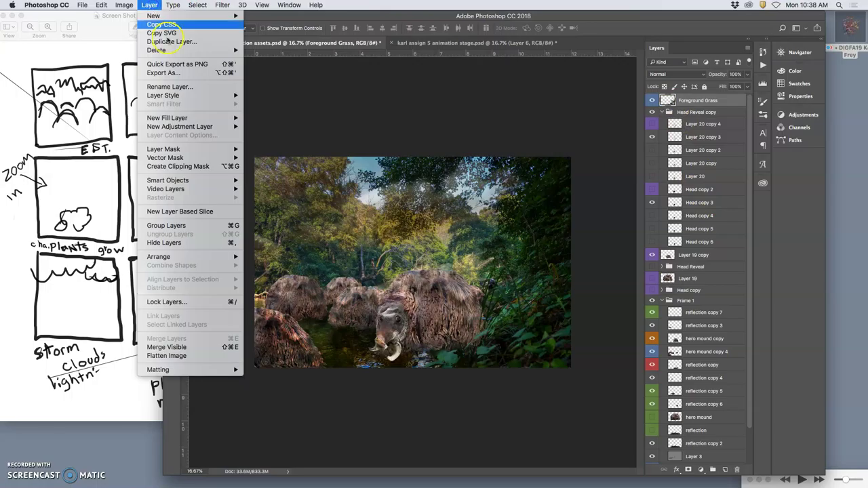
pyautogui.click(321, 242)
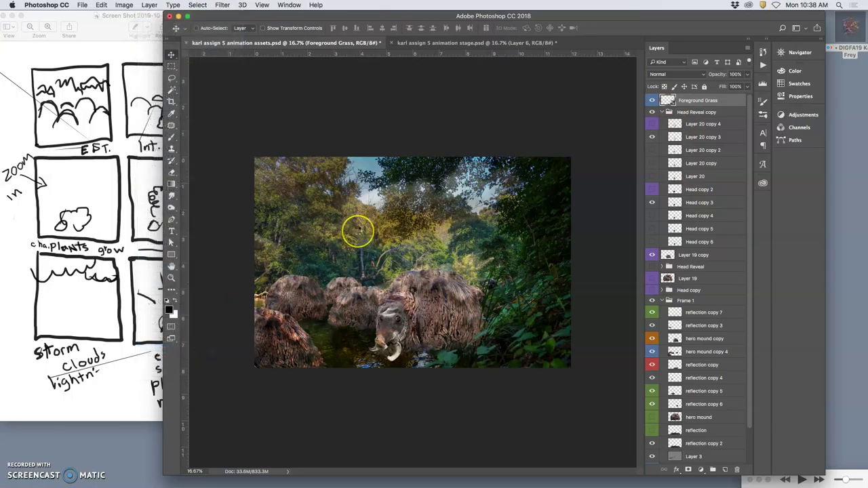
pyautogui.press('super+alt+shift+e')
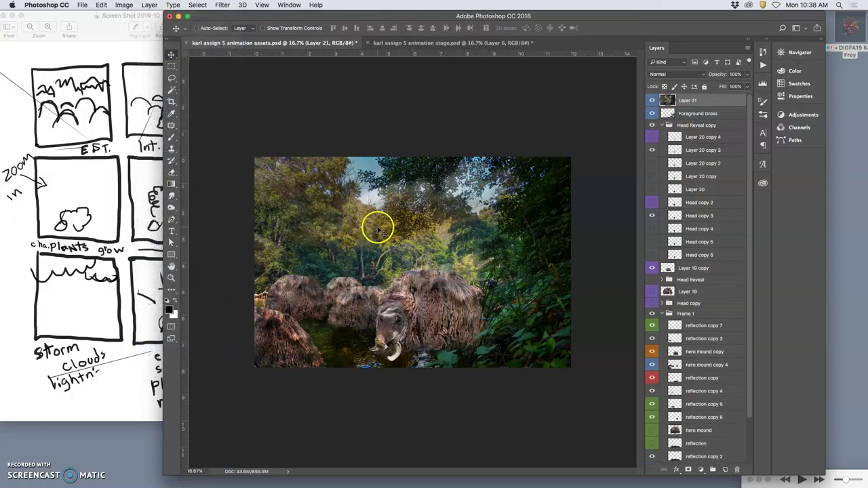
pyautogui.press('super+a')
pyautogui.press('super+c')
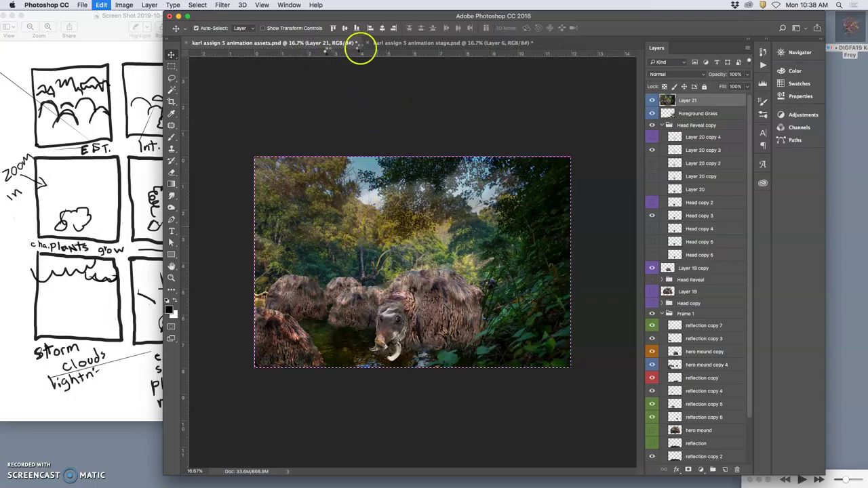
# Step: Paste the merged frame into the stage document and compare it with the previous frame by hiding and reshowing the new layer
pyautogui.click(400, 43)
pyautogui.press('super+v')
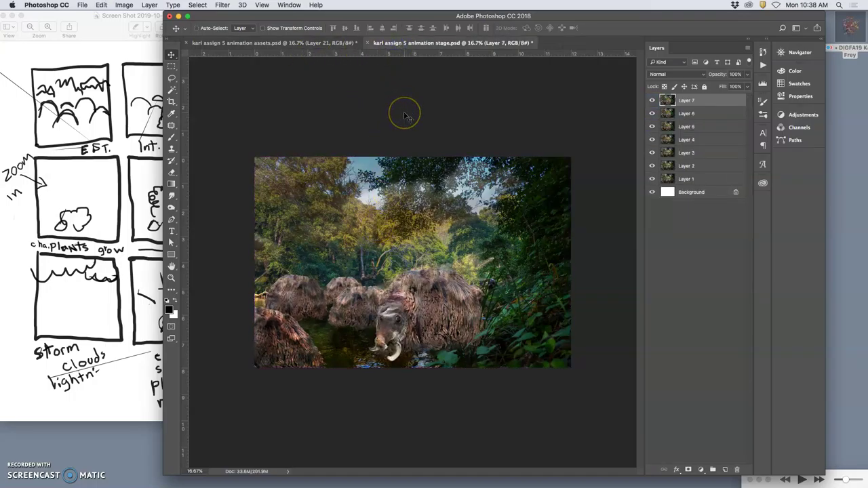
pyautogui.click(652, 100)
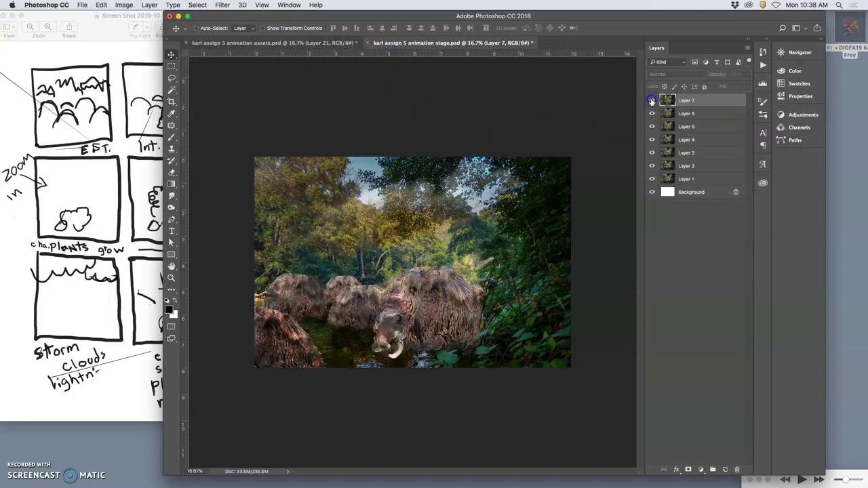
pyautogui.click(652, 100)
# Step: Return to the assets document, clear the selection and delete the merged layer above Foreground Grass
pyautogui.click(286, 44)
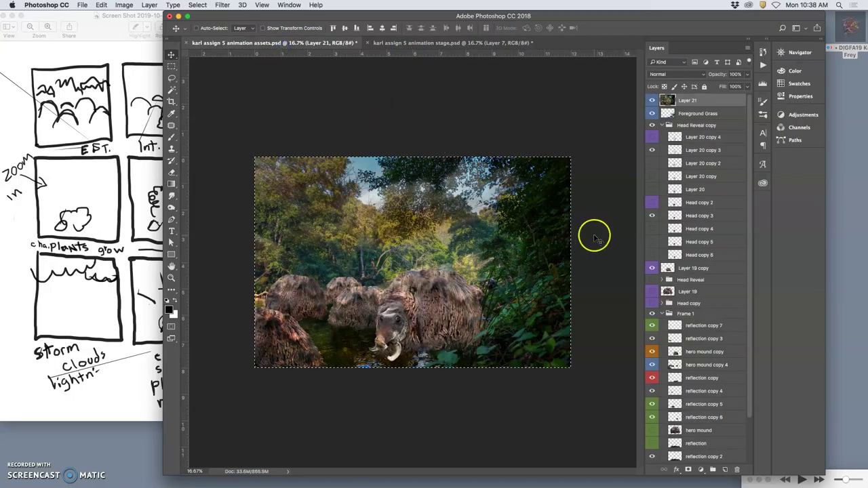
pyautogui.click(652, 137)
pyautogui.click(653, 150)
pyautogui.click(652, 137)
pyautogui.click(686, 101)
pyautogui.press('super+d')
pyautogui.press('Delete')
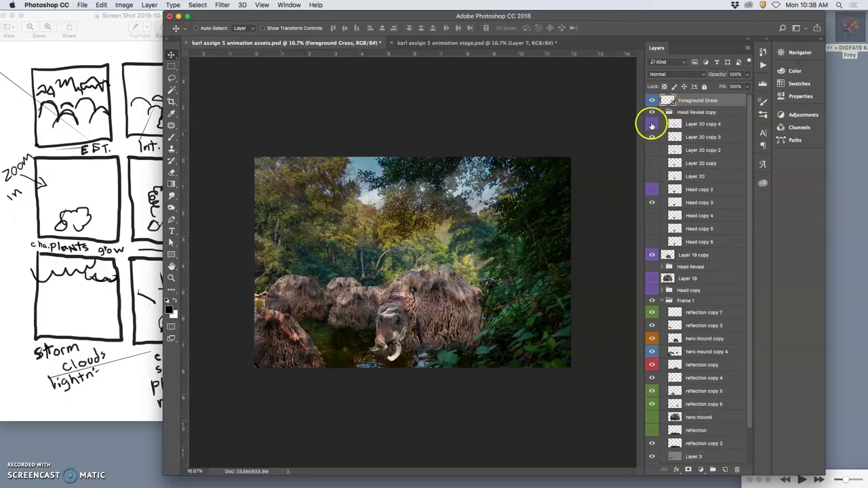
# Step: Switch the visible head-reveal layers from Layer 20 copy 3 and Head copy 3 to Layer 20 copy 4 and Head copy 2
pyautogui.click(651, 124)
pyautogui.click(652, 137)
pyautogui.click(652, 190)
pyautogui.click(652, 202)
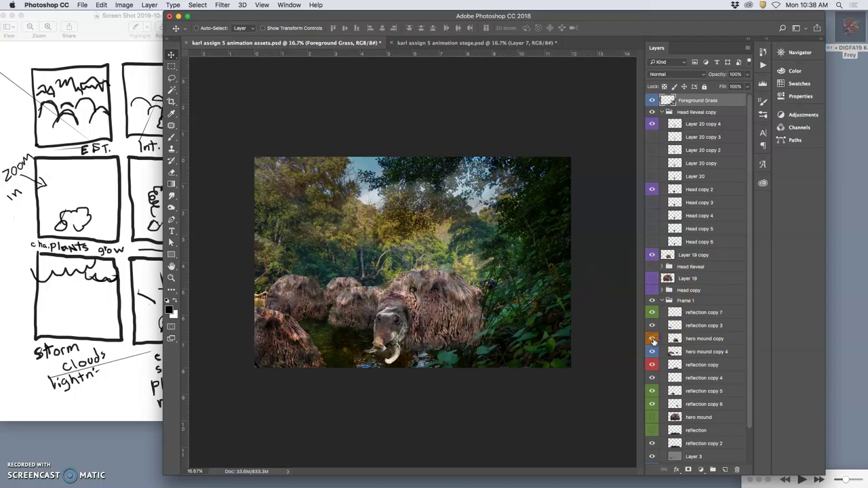
pyautogui.scroll(-1, 723, 376)
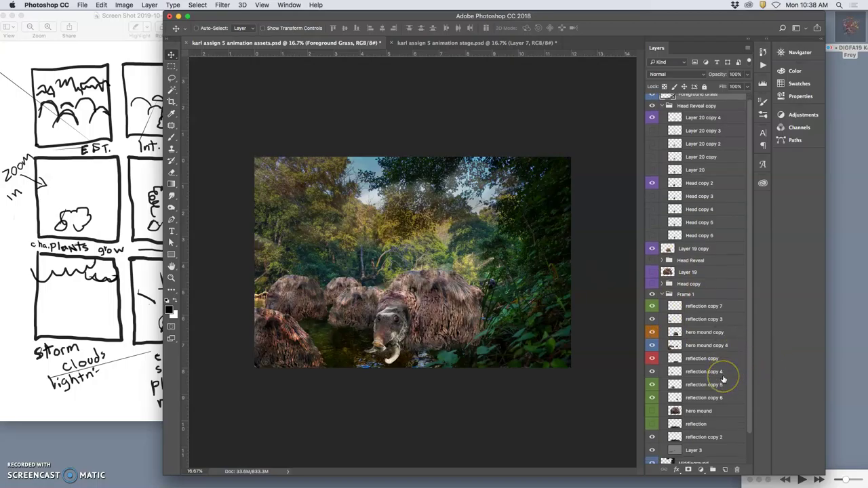
pyautogui.scroll(-3, 723, 378)
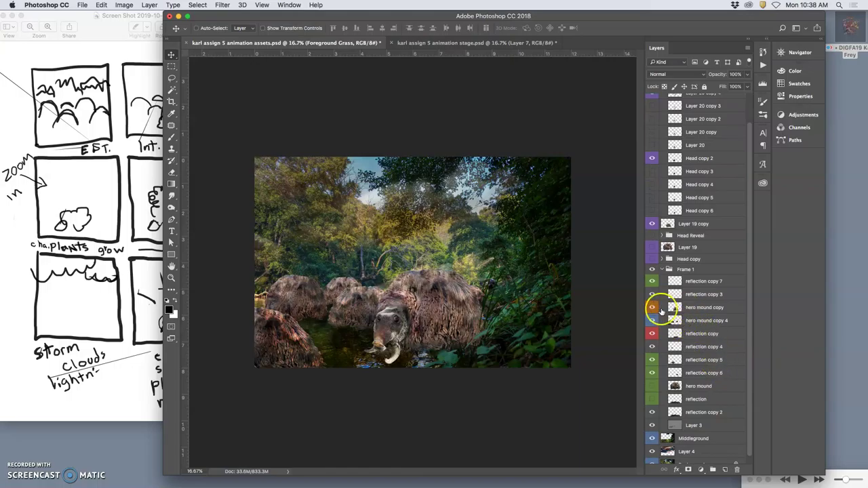
pyautogui.click(687, 309)
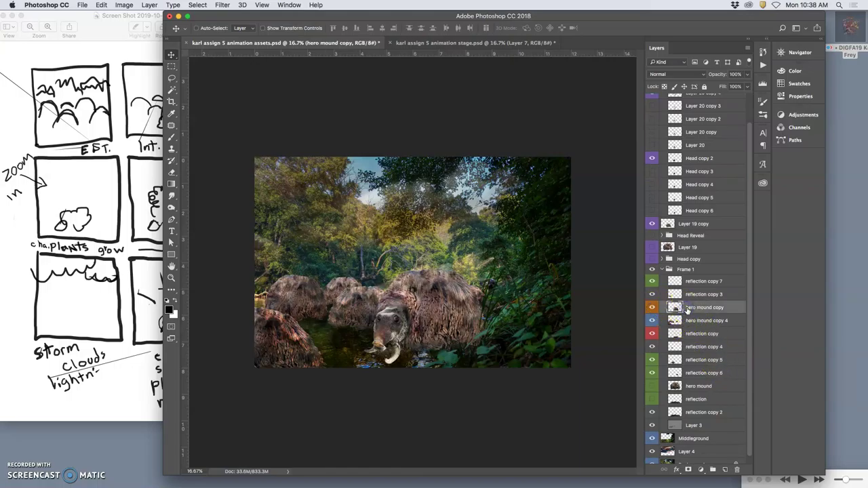
pyautogui.moveTo(387, 332); pyautogui.dragTo(433, 335)
pyautogui.scroll(-1, 724, 353)
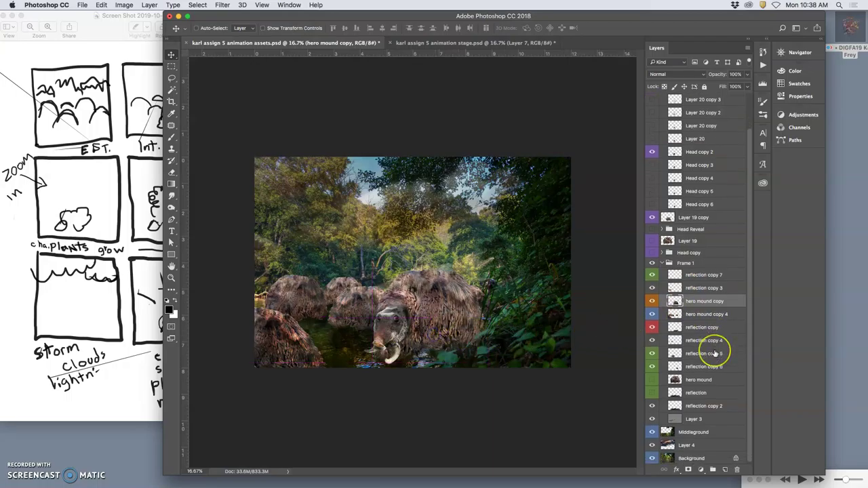
# Step: Warp the hero mound copy 4 layer again, nudging its upper middle slightly down and its bottom middle edge slightly up
pyautogui.click(686, 313)
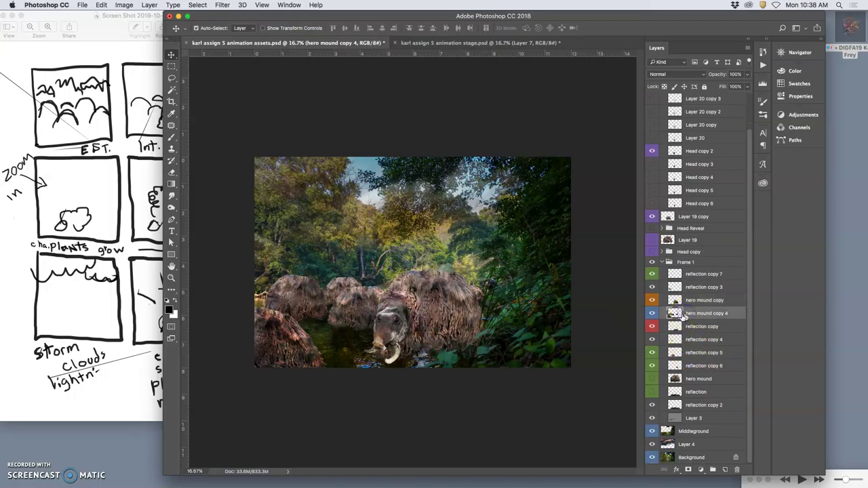
pyautogui.press('super+t')
pyautogui.rightClick(422, 299)
pyautogui.click(440, 355)
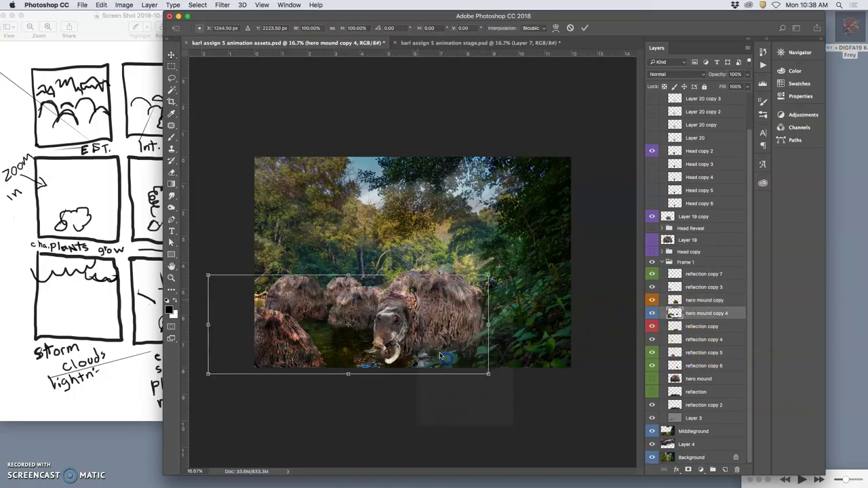
pyautogui.rightClick(438, 310)
pyautogui.click(447, 361)
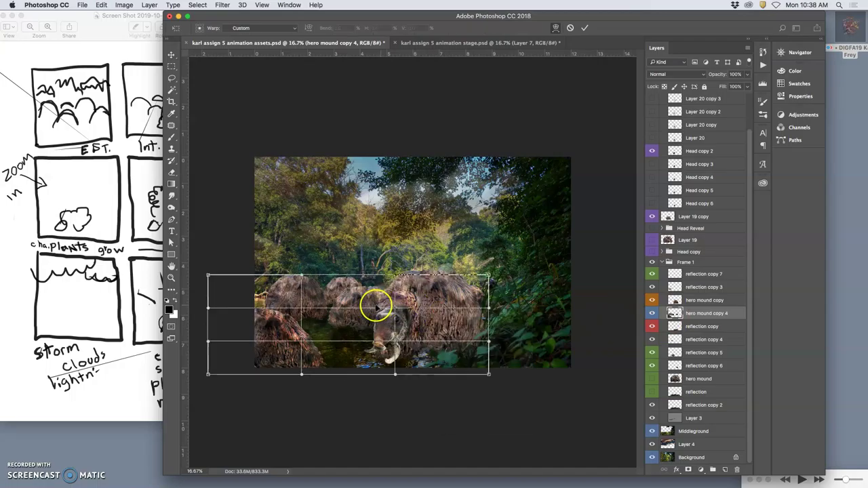
pyautogui.moveTo(365, 298); pyautogui.dragTo(366, 301)
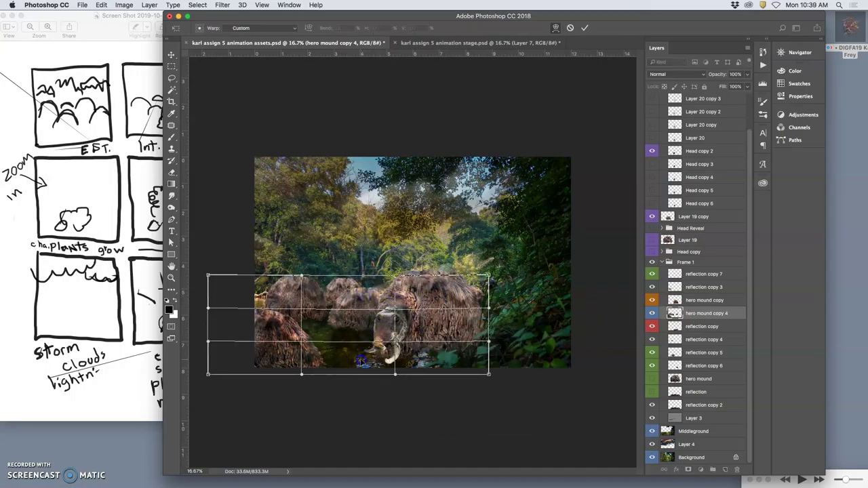
pyautogui.moveTo(361, 359); pyautogui.dragTo(362, 362)
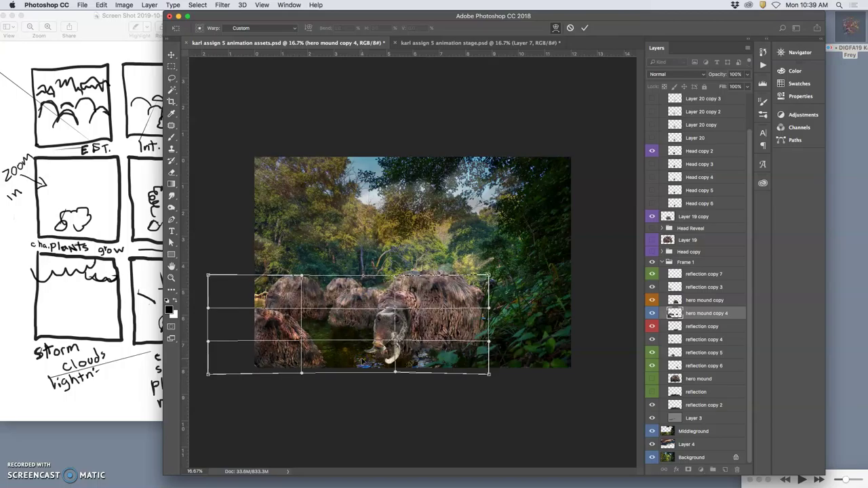
pyautogui.press('Return')
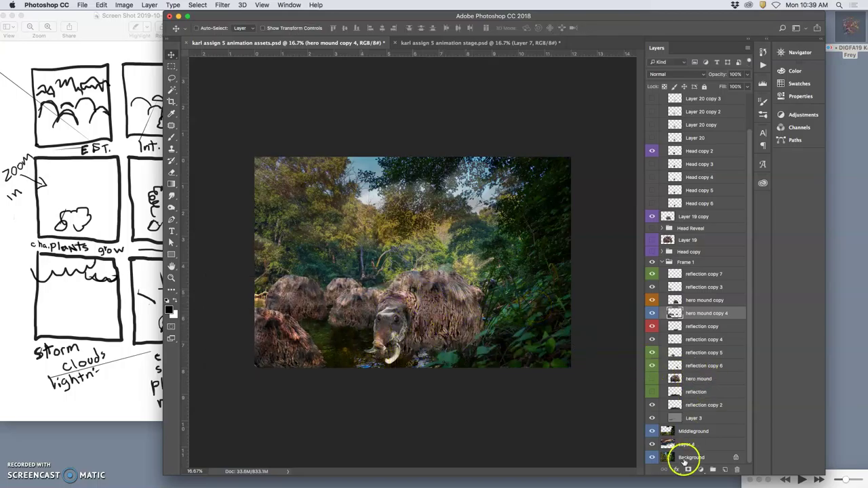
# Step: Raise Layer 4's opacity to 43% and reposition its haze slightly over the background
pyautogui.click(687, 444)
pyautogui.click(747, 75)
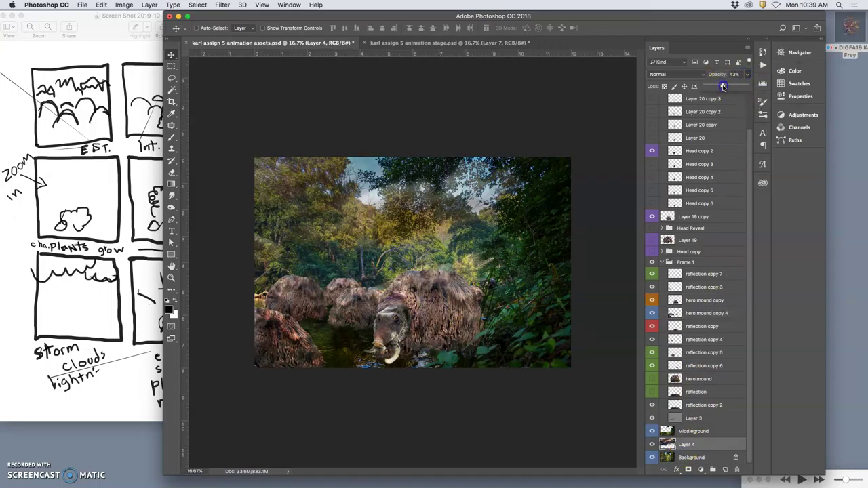
pyautogui.moveTo(416, 194)
pyautogui.mouseDown()
pyautogui.moveTo(423, 190)
pyautogui.moveTo(419, 204)
pyautogui.mouseUp()
# Step: Merge all visible layers into a new layer above Foreground Grass, keeping the original layers intact
pyautogui.scroll(3, 692, 167)
pyautogui.click(696, 100)
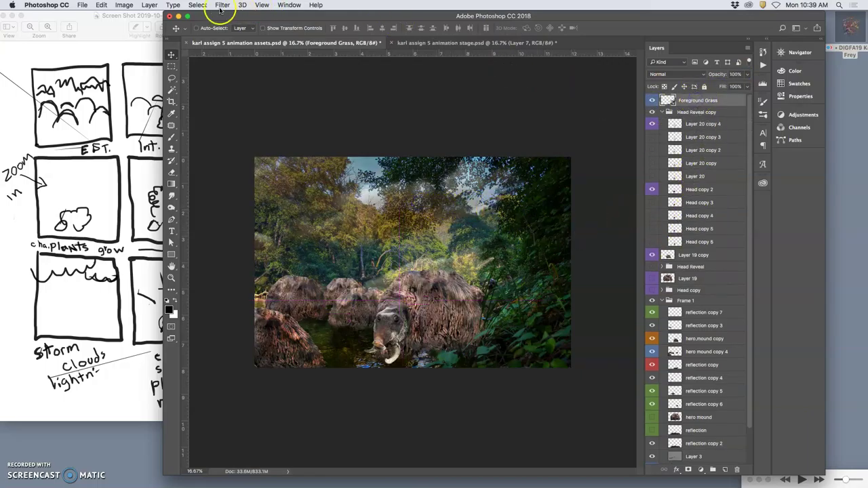
pyautogui.click(149, 6)
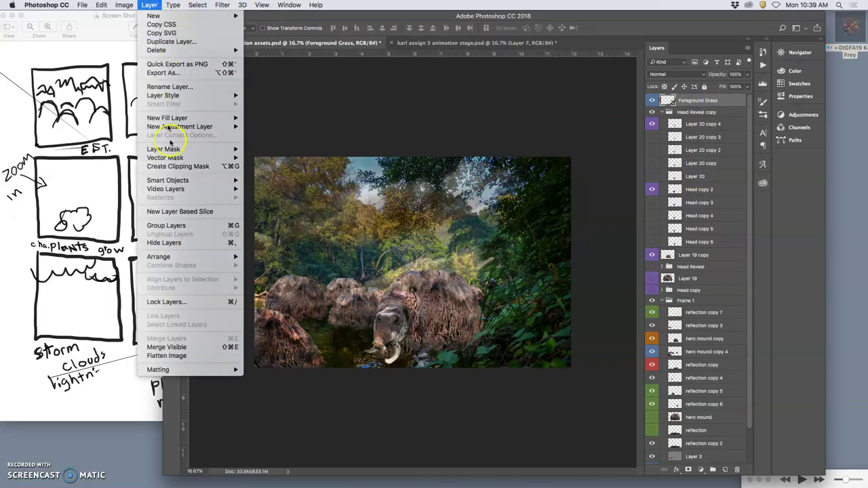
pyautogui.keyDown('alt'); pyautogui.click(191, 347); pyautogui.keyUp('alt')
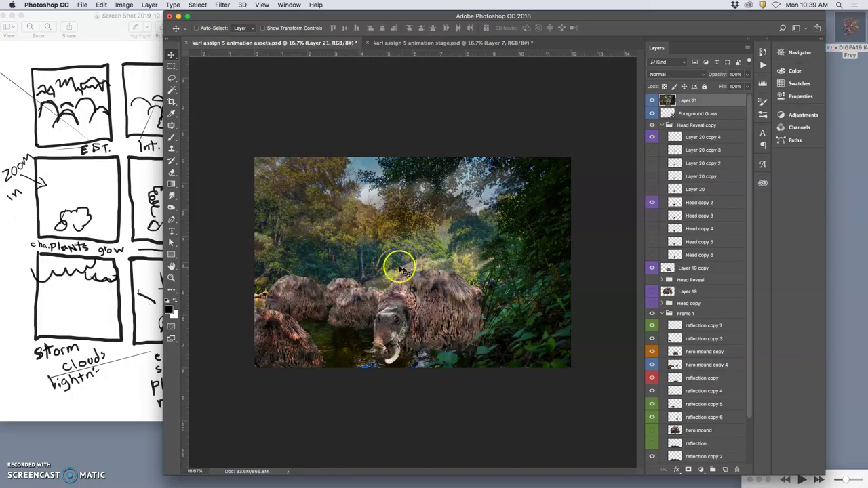
# Step: Copy the entire merged layer, paste it into the stage document above Layer 7, and compare it with the earlier frames
pyautogui.press('super')
pyautogui.press('super+a')
pyautogui.press('super+c')
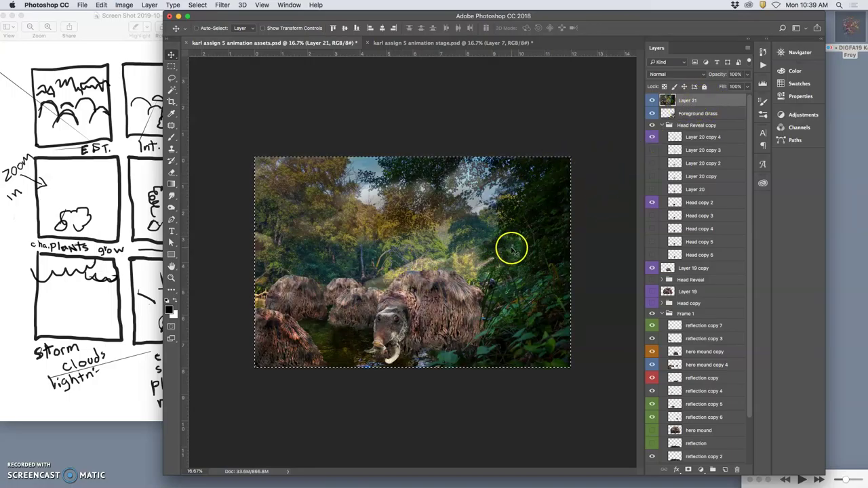
pyautogui.press('super+c')
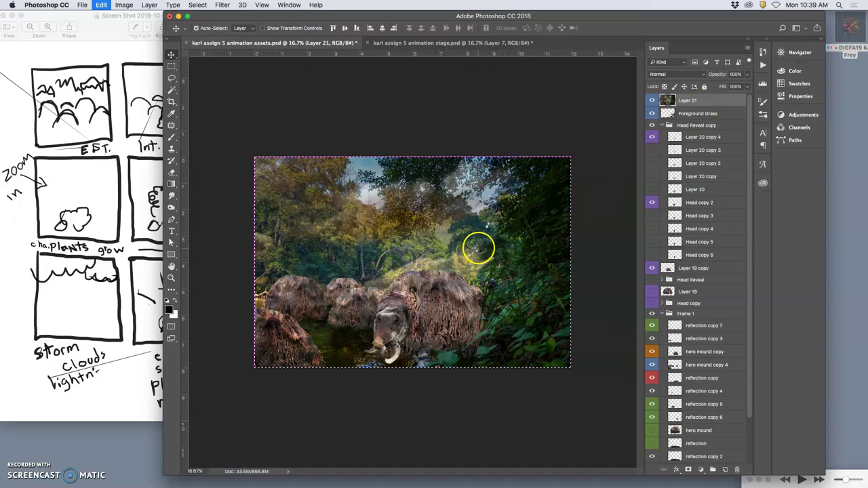
pyautogui.click(463, 42)
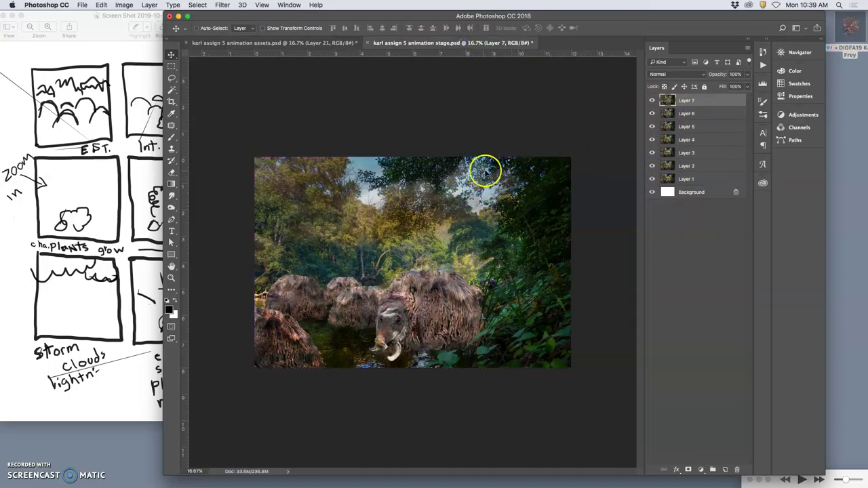
pyautogui.hotkey('ctrl', 'v')
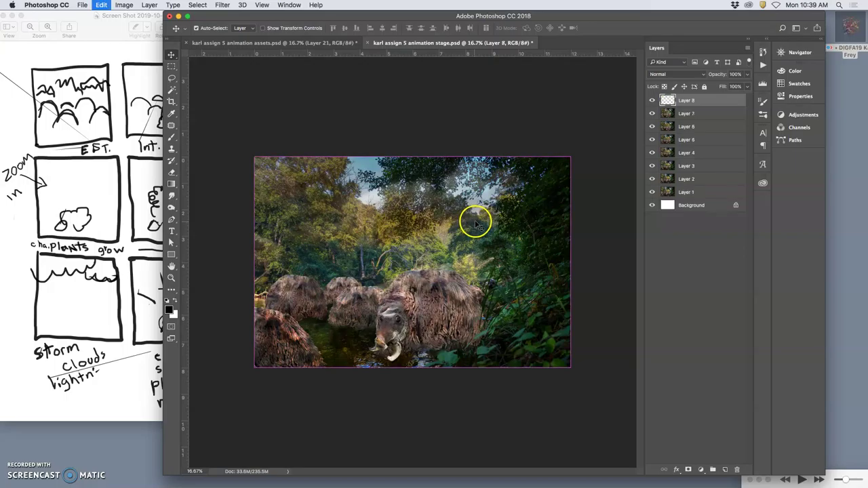
pyautogui.moveTo(650, 101)
pyautogui.mouseDown()
pyautogui.moveTo(651, 126)
pyautogui.moveTo(651, 101)
pyautogui.mouseUp()
pyautogui.click(652, 139)
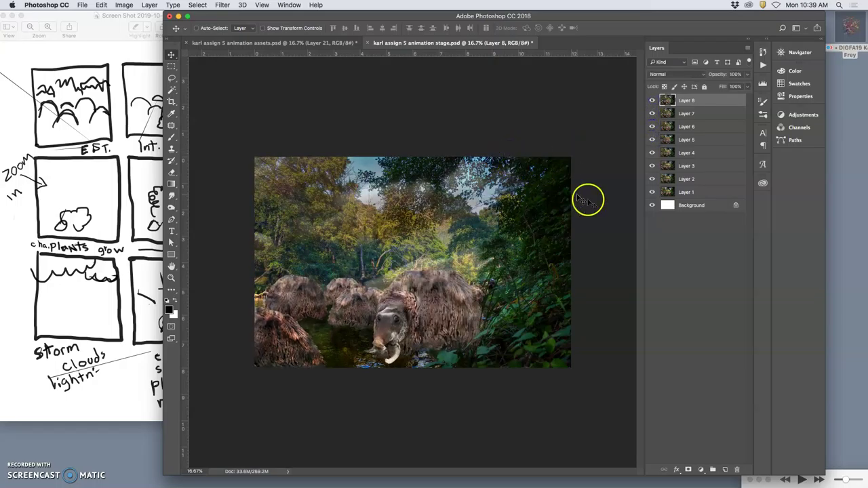
# Step: Return to the assets document, deselect and delete the merged layer above Foreground Grass, and save the document
pyautogui.click(292, 43)
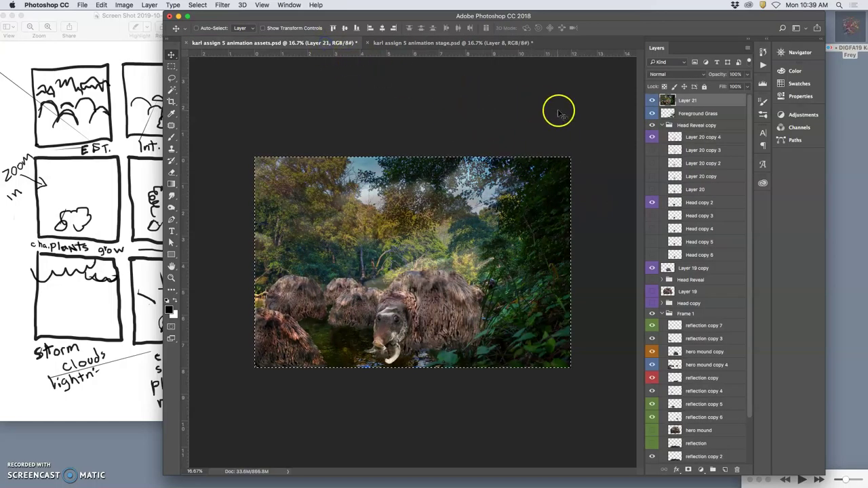
pyautogui.click(466, 43)
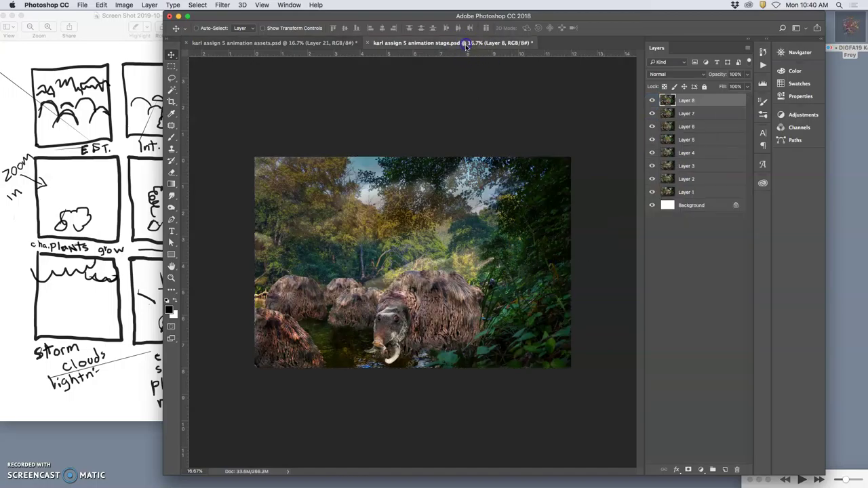
pyautogui.click(347, 43)
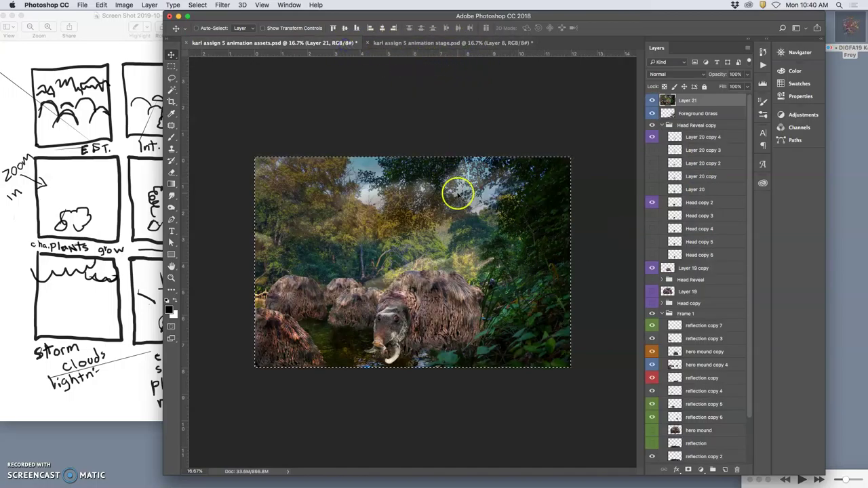
pyautogui.click(456, 42)
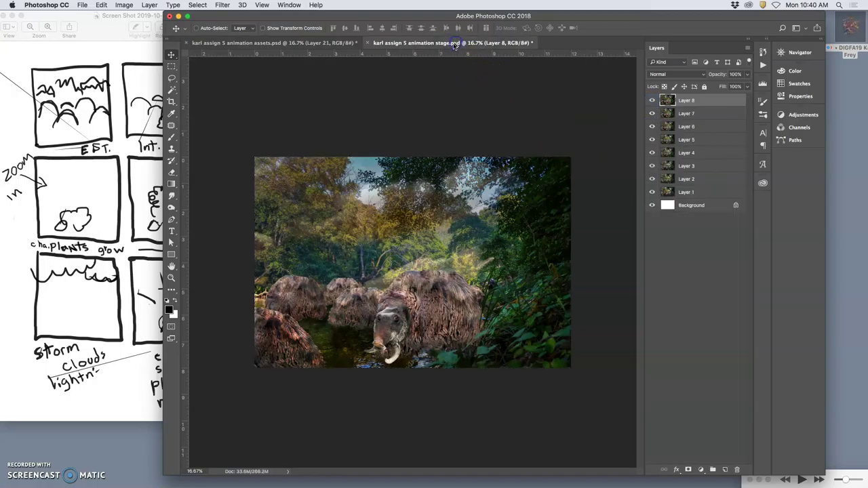
pyautogui.click(342, 42)
pyautogui.press('super+d')
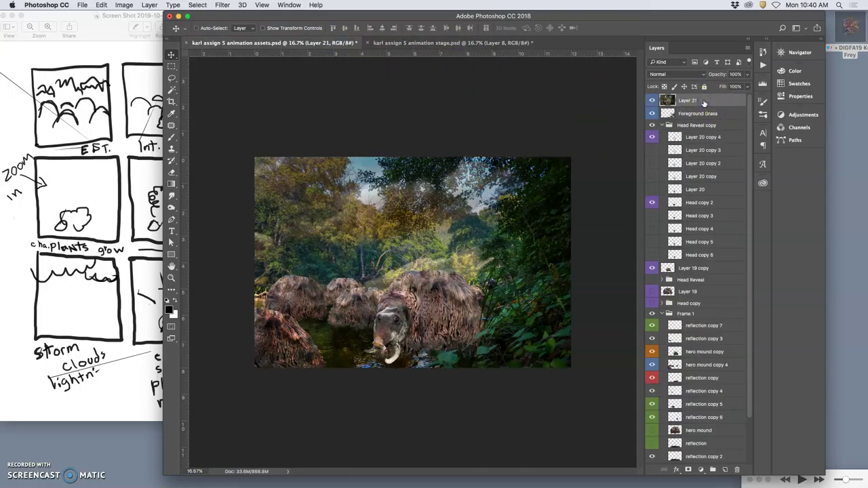
pyautogui.press('BackSpace')
pyautogui.press('super+s')
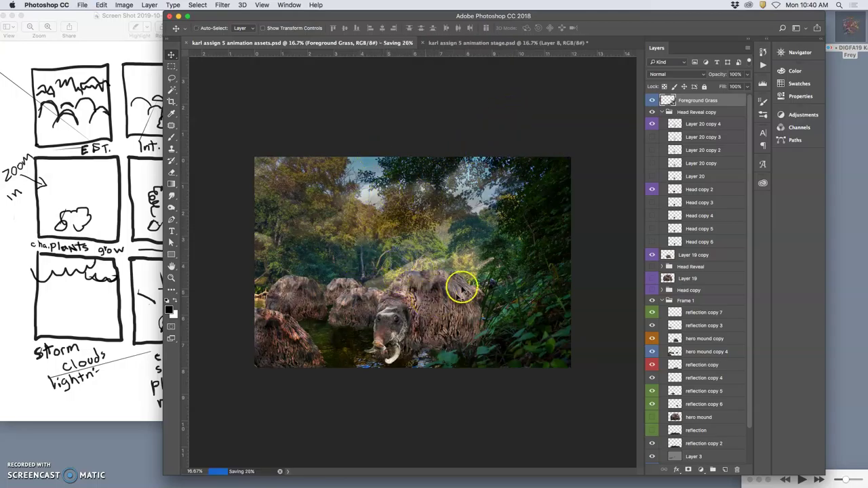
# Step: Switch to the stage document and consult the storyboard sketches in Preview before returning to Photoshop
pyautogui.click(489, 45)
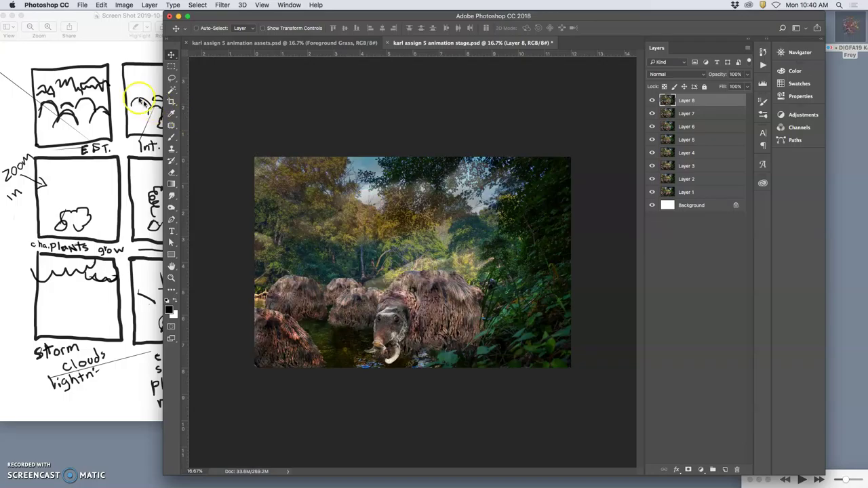
pyautogui.click(112, 98)
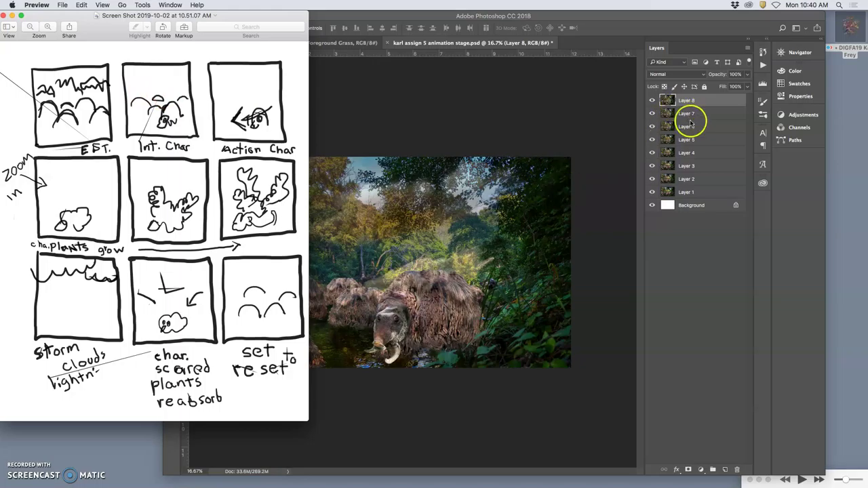
pyautogui.click(393, 142)
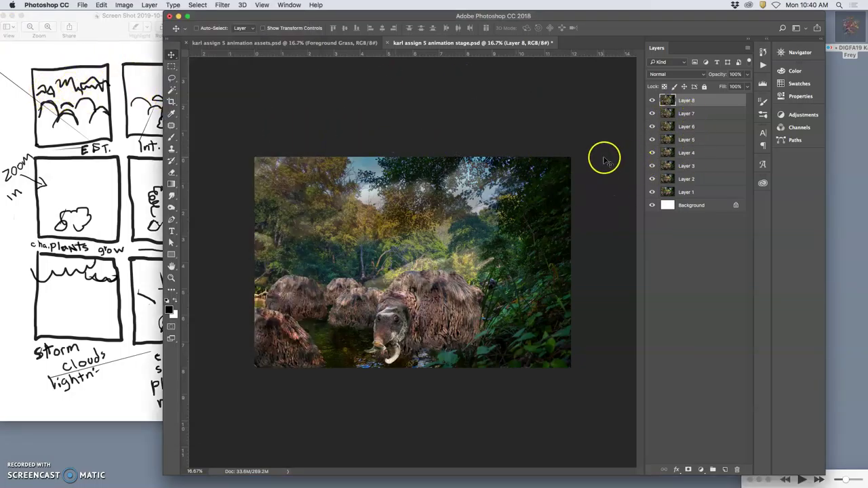